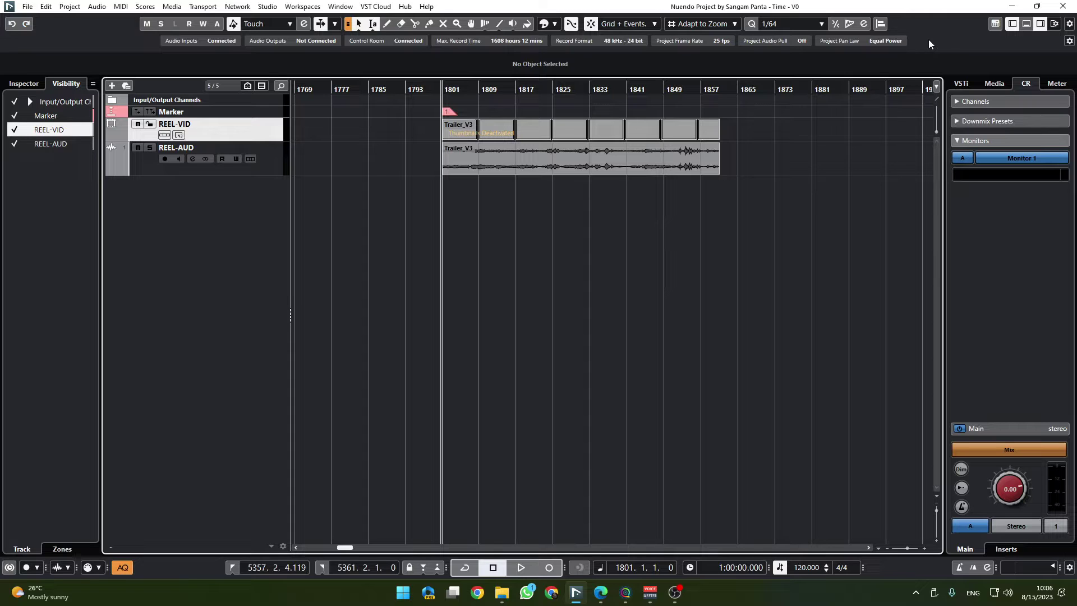
- Import MX-1.mp3, Trailer_Audio_Path1 and Trailer_Audio_Path2 from the AAF folder as new tracks, copying them into the project folder
{"action": "key", "text": "super+e"}
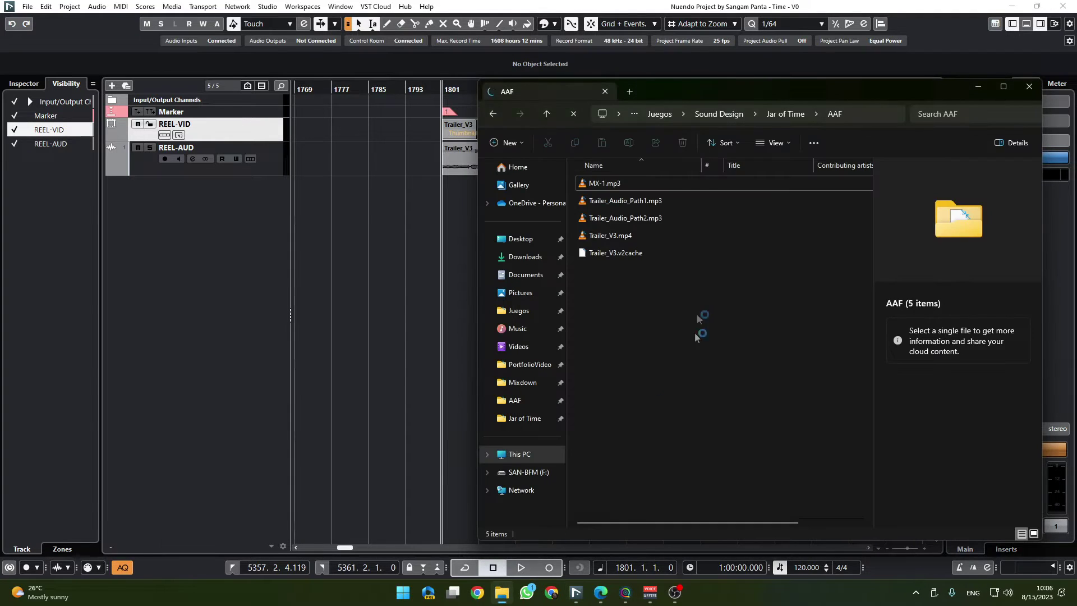
{"action": "left_click", "coordinate": [626, 184]}
{"action": "left_click", "coordinate": [625, 219], "text": "shift"}
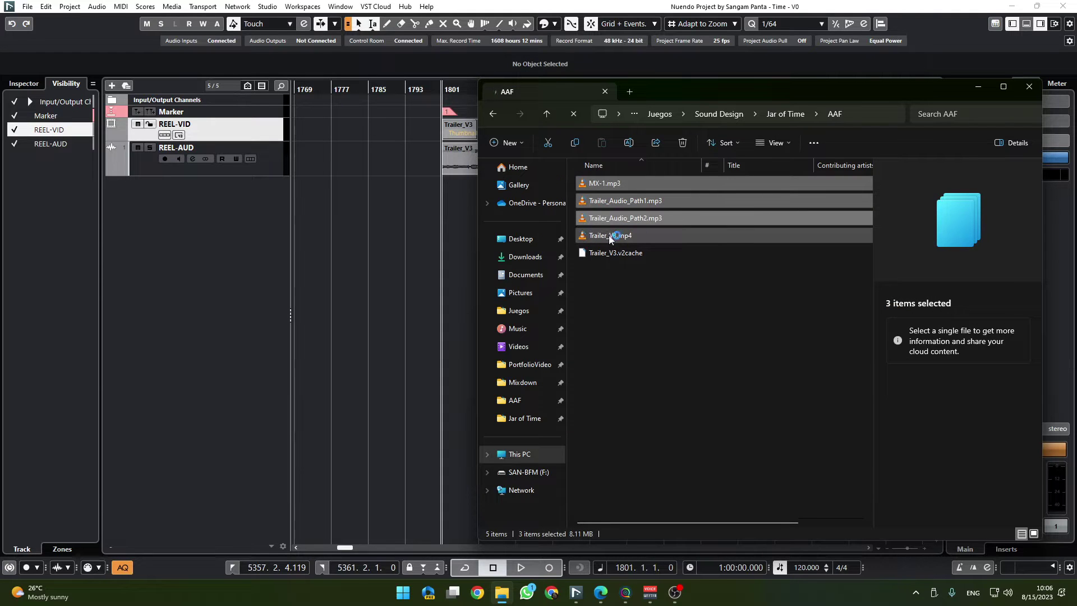
{"action": "left_click_drag", "start_coordinate": [613, 202], "coordinate": [453, 301]}
{"action": "left_click", "coordinate": [565, 312]}
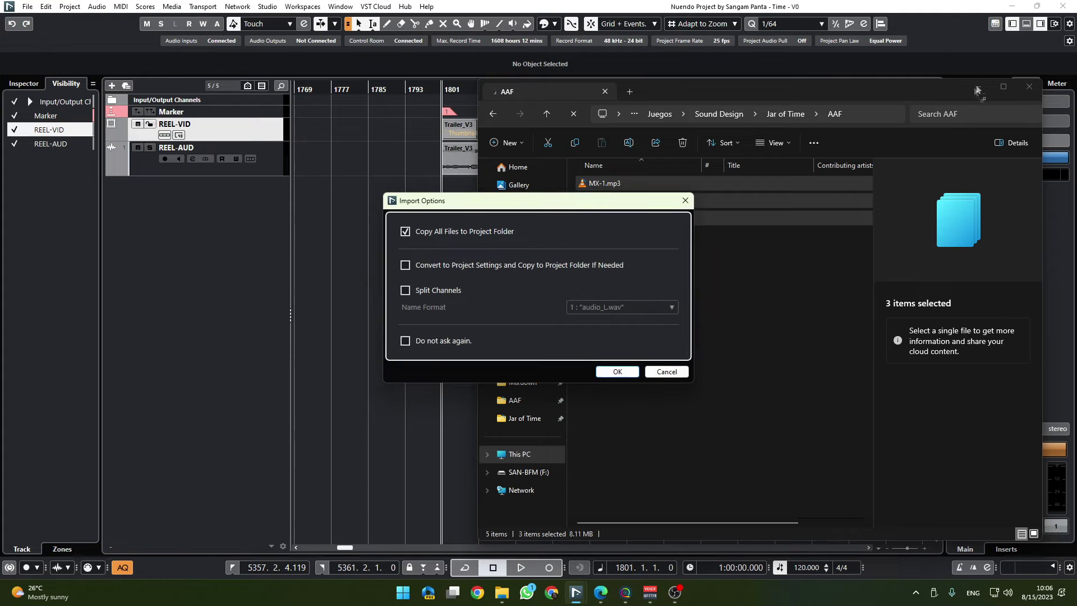
{"action": "left_click", "coordinate": [616, 371]}
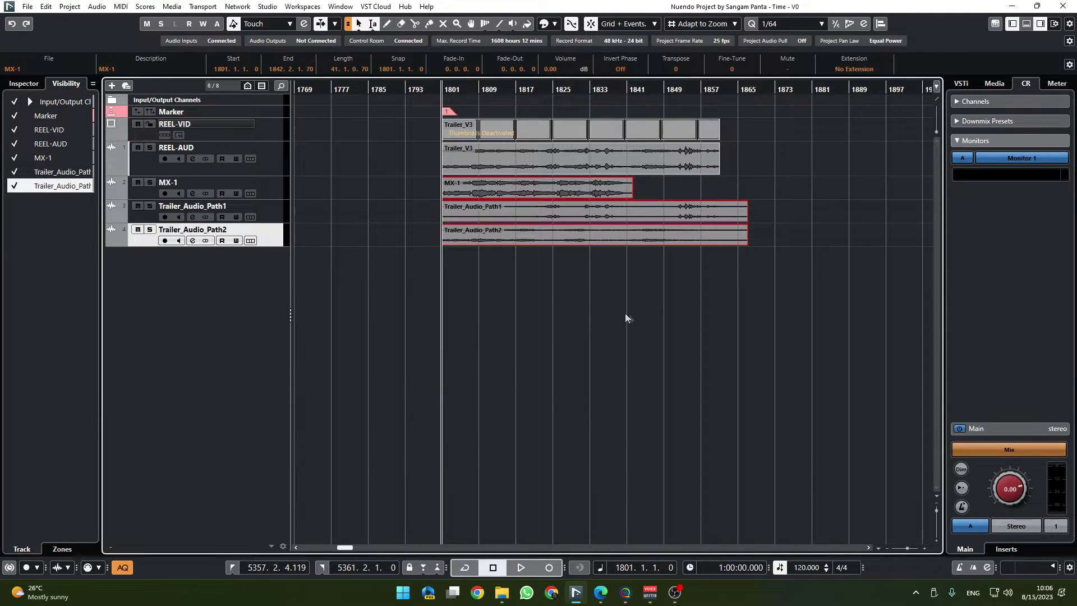
- Move the MX-1 track to the bottom, below the two Trailer_Audio_Path tracks
{"action": "left_click", "coordinate": [533, 281]}
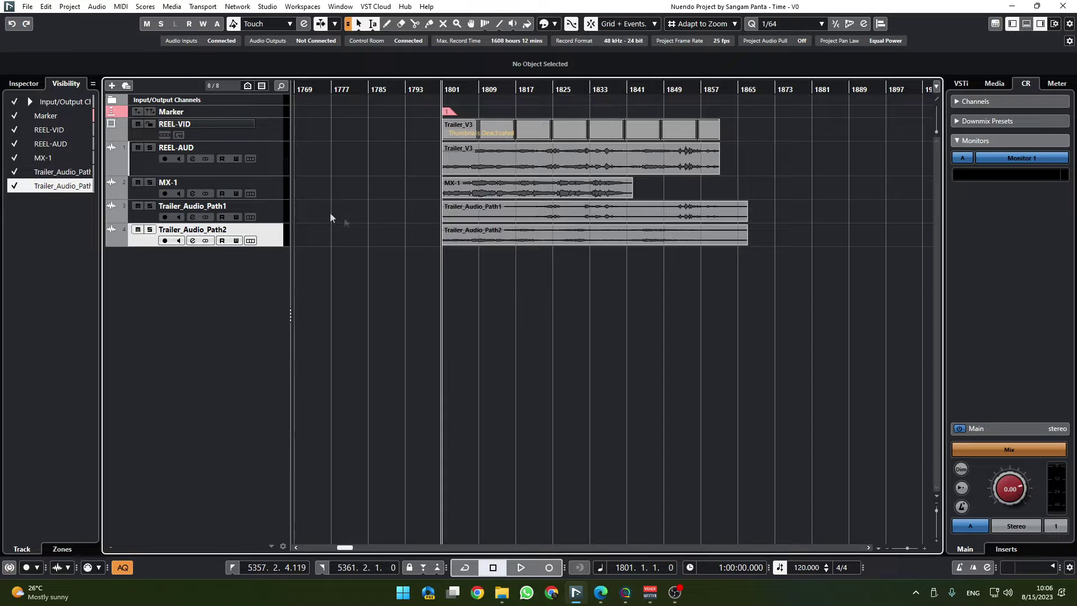
{"action": "left_click", "coordinate": [273, 192]}
{"action": "left_click_drag", "start_coordinate": [277, 188], "coordinate": [277, 247]}
{"action": "scroll", "coordinate": [454, 224], "scroll_direction": "up", "scroll_amount": 4}
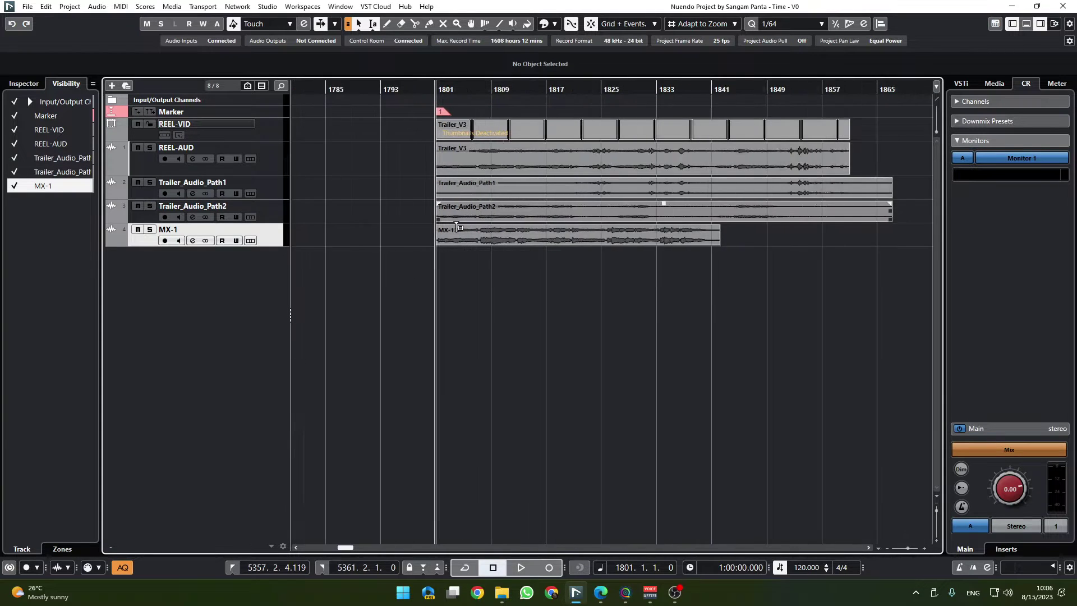
{"action": "scroll", "coordinate": [457, 226], "scroll_direction": "down", "scroll_amount": 2}
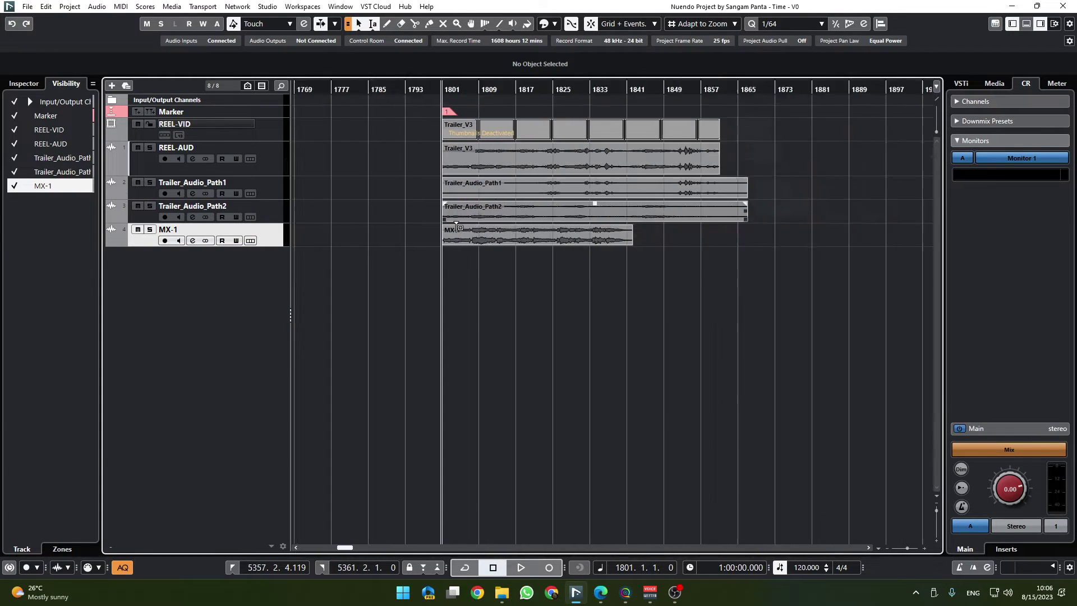
- Mute the REEL-AUD track and expand the Input/Output Channels folder to reveal MASTER
{"action": "left_click", "coordinate": [277, 161]}
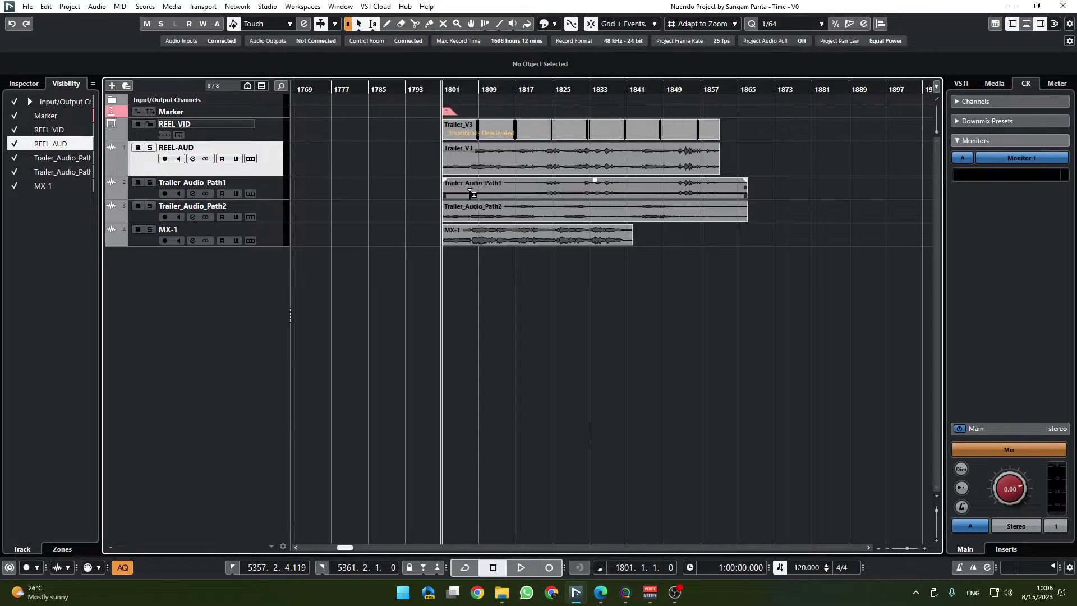
{"action": "scroll", "coordinate": [466, 188], "scroll_direction": "up", "scroll_amount": 2}
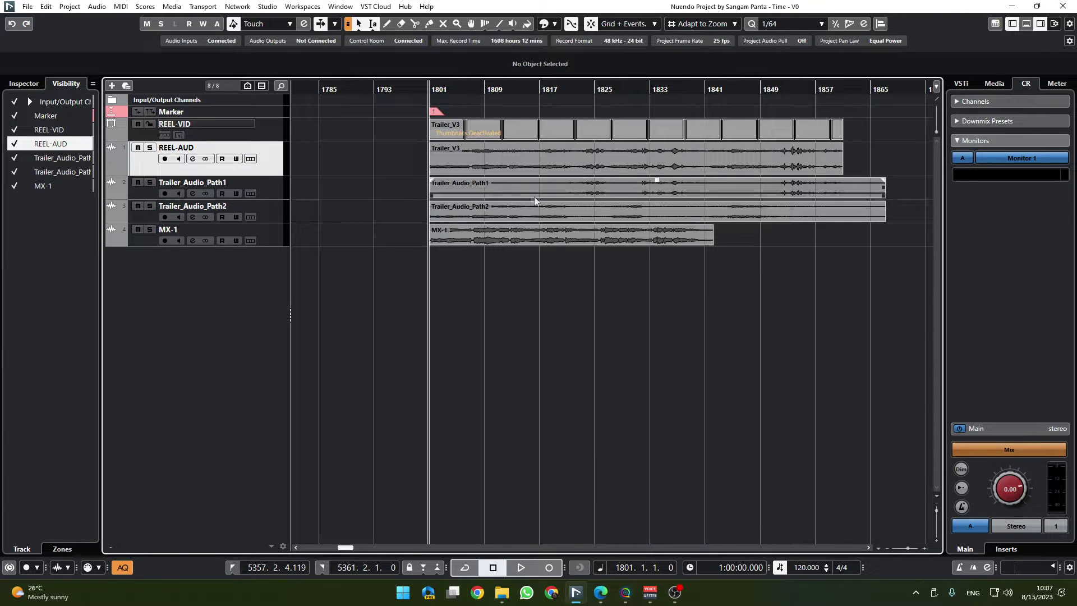
{"action": "left_click", "coordinate": [480, 164]}
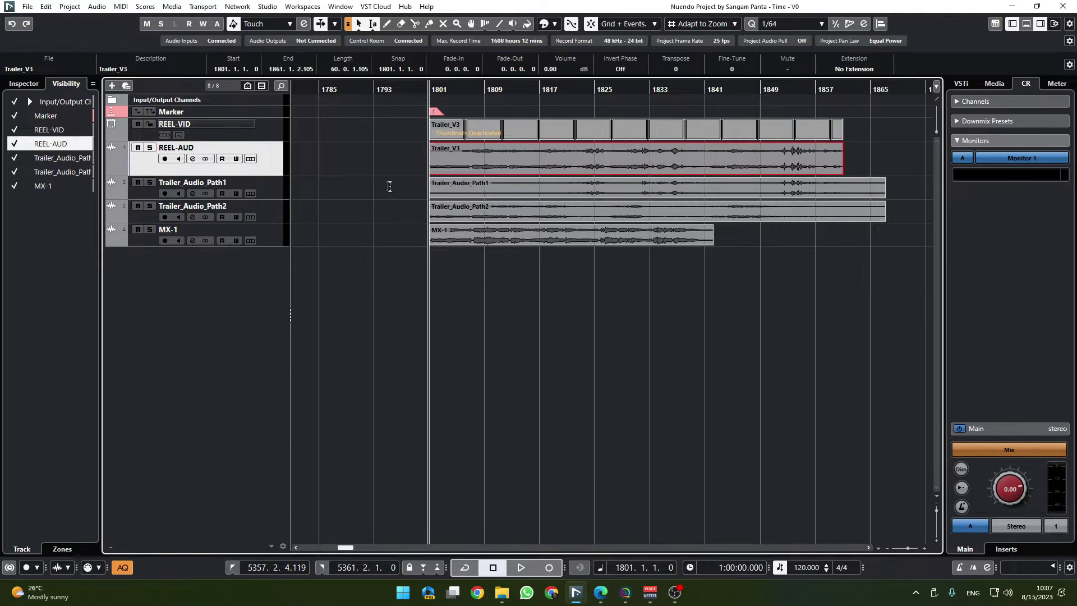
{"action": "left_click", "coordinate": [397, 178]}
{"action": "left_click", "coordinate": [137, 148]}
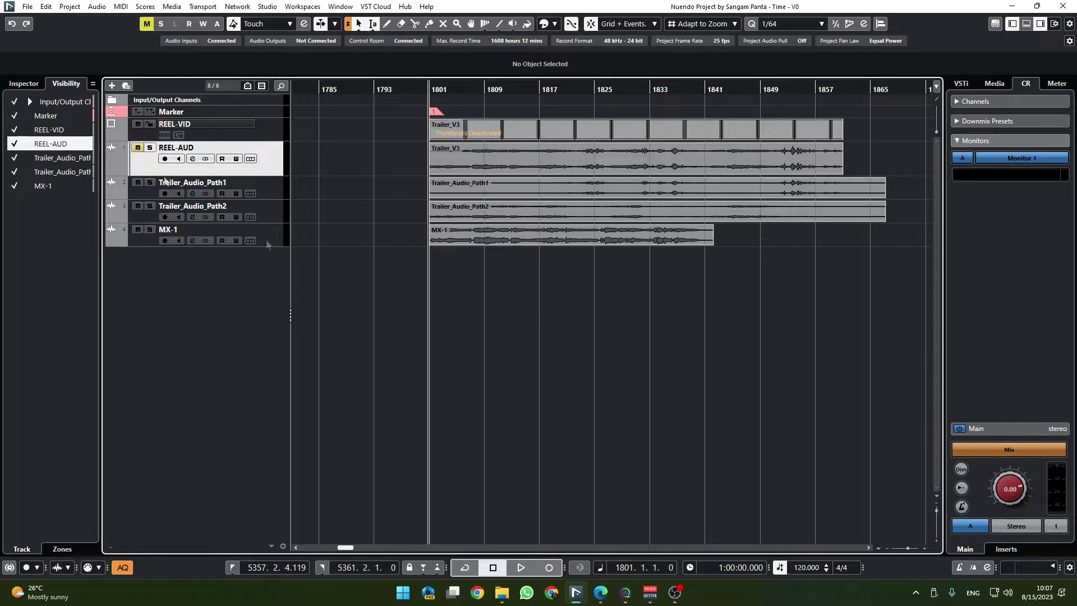
{"action": "left_click", "coordinate": [271, 243]}
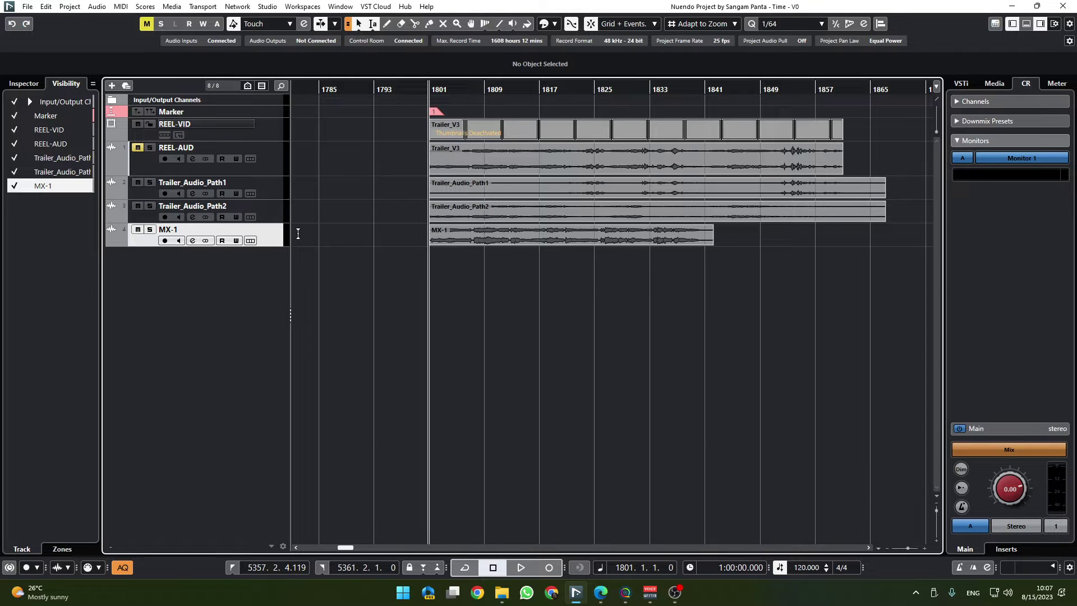
{"action": "left_click", "coordinate": [112, 100]}
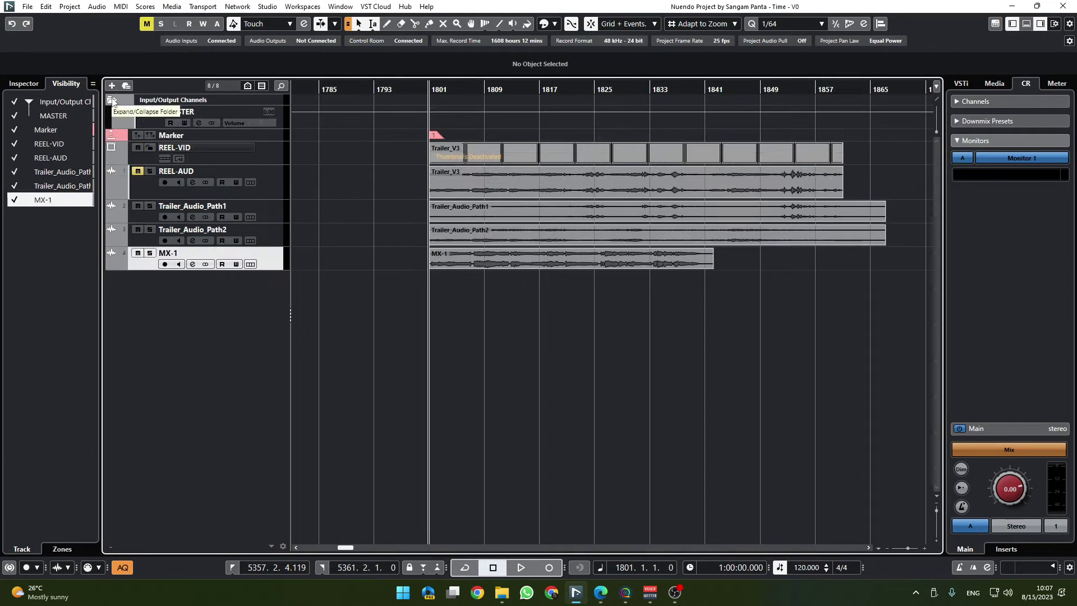
- Move MASTER below MX-1 and remove the Input/Output Channels folder track
{"action": "left_click", "coordinate": [158, 125]}
{"action": "left_click_drag", "start_coordinate": [158, 125], "coordinate": [149, 275]}
{"action": "right_click", "coordinate": [166, 100]}
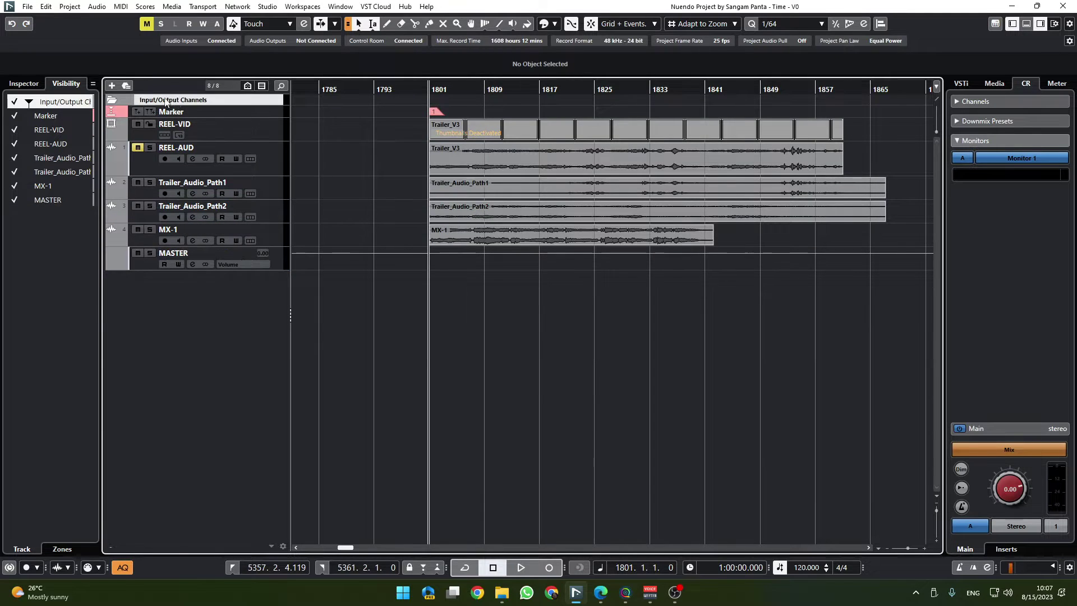
{"action": "left_click", "coordinate": [222, 146]}
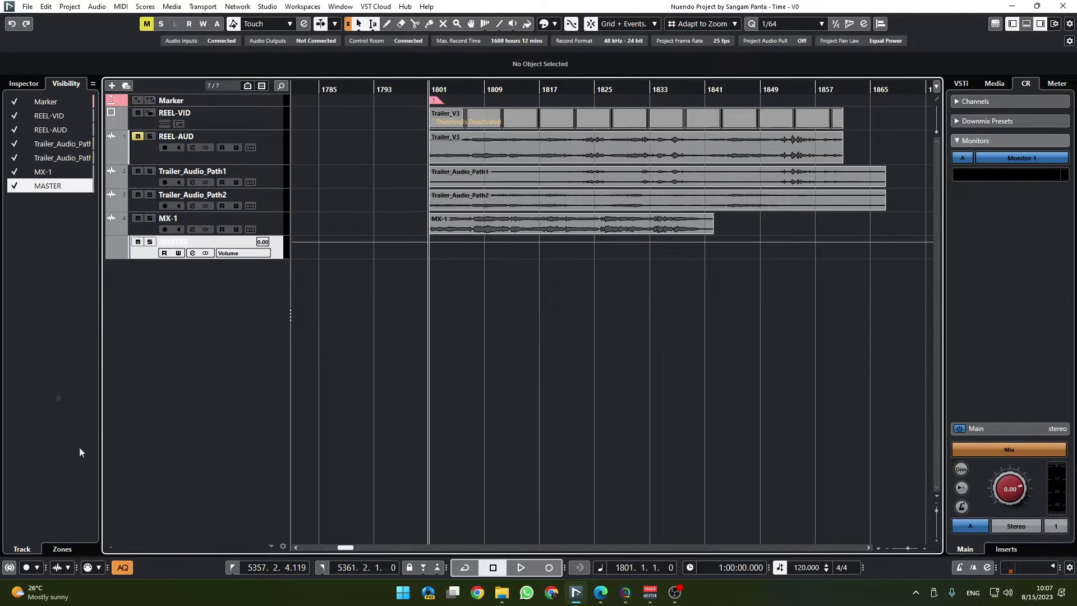
- Open the lower-zone MixConsole, shift MASTER's channel zone and back, then close it
{"action": "left_click", "coordinate": [62, 549]}
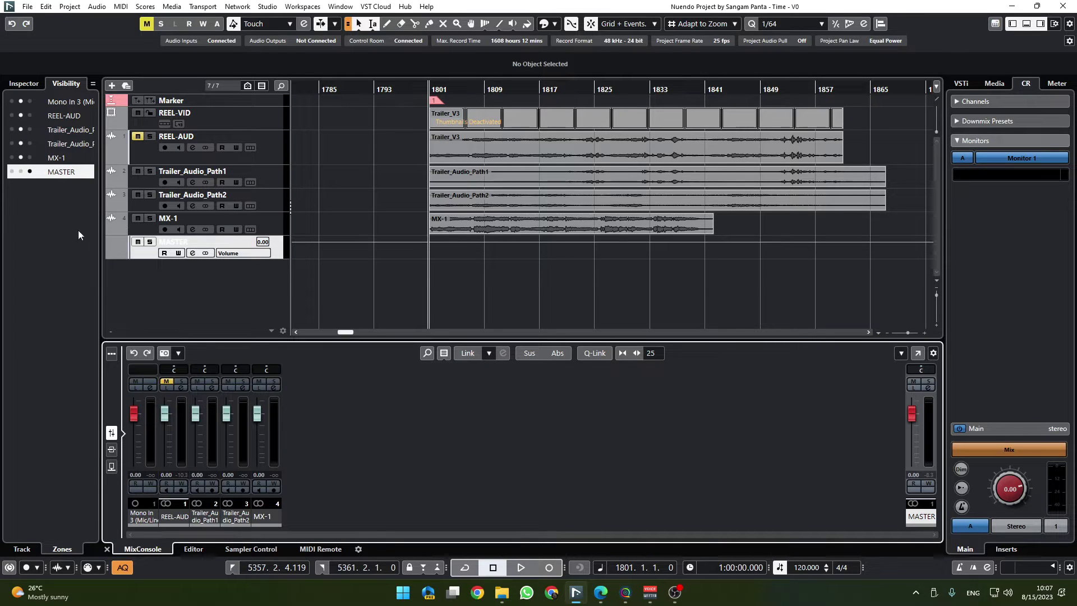
{"action": "left_click", "coordinate": [21, 171]}
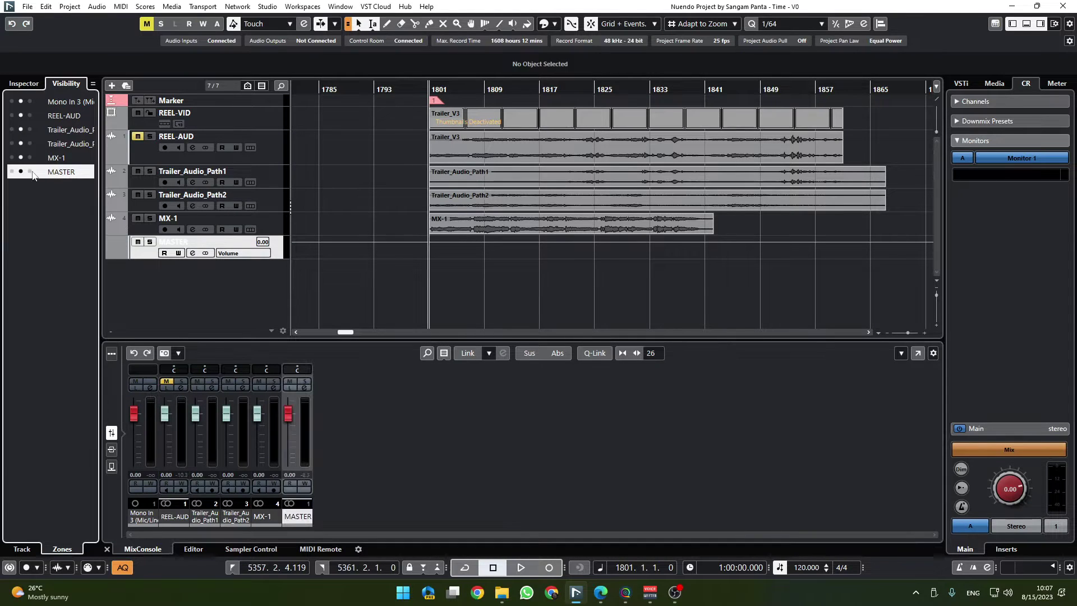
{"action": "left_click", "coordinate": [30, 172]}
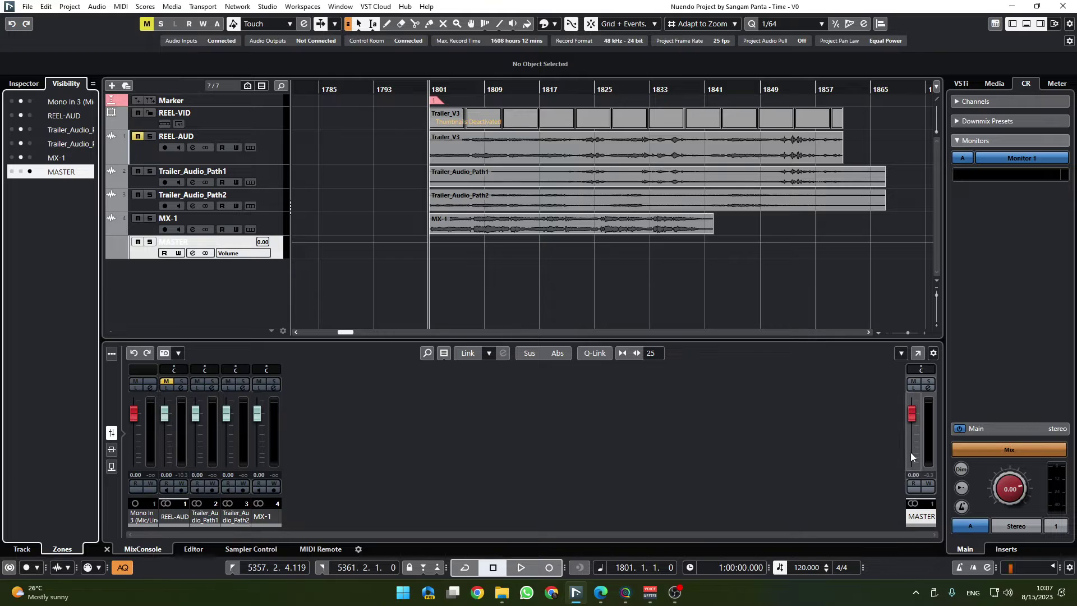
{"action": "left_click", "coordinate": [1026, 23]}
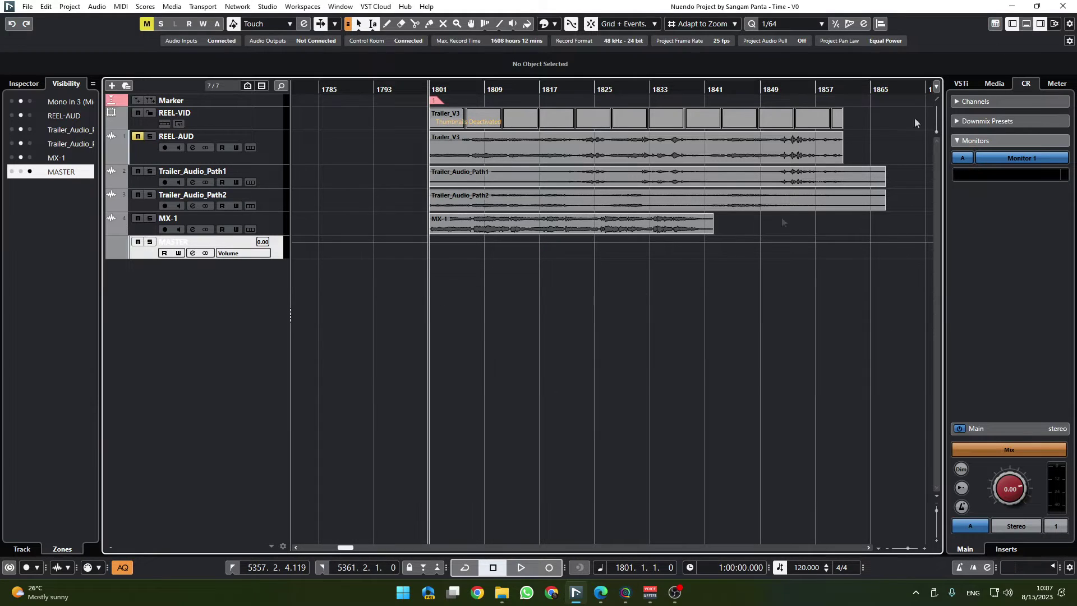
{"action": "left_click", "coordinate": [266, 223]}
- Add a stereo group 'MX BUS' fed by MX-1, outside any folder, with output to MASTER
{"action": "right_click", "coordinate": [267, 226]}
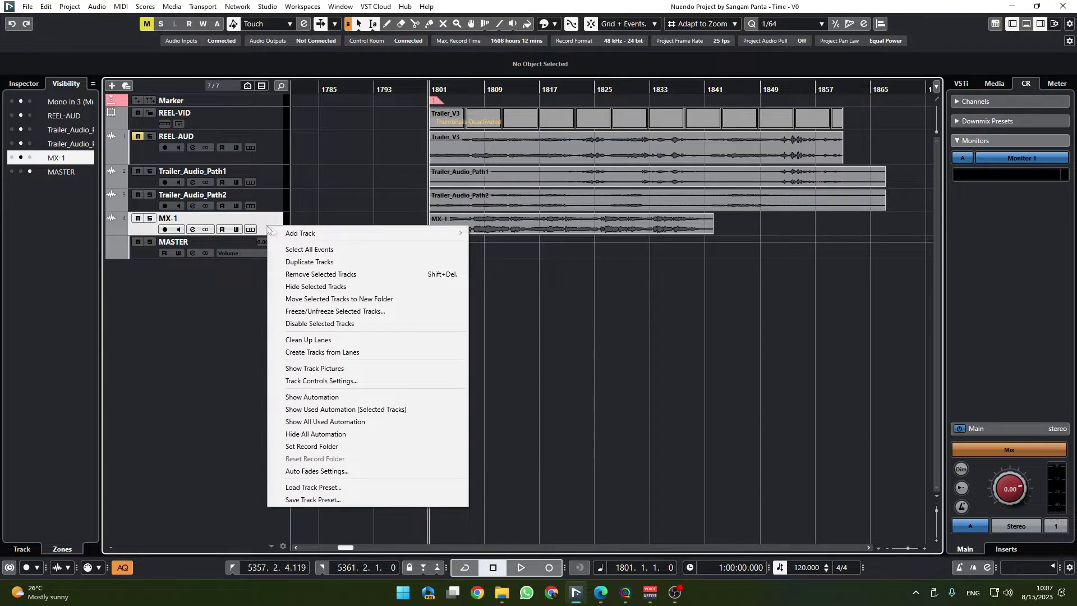
{"action": "mouse_move", "coordinate": [331, 232]}
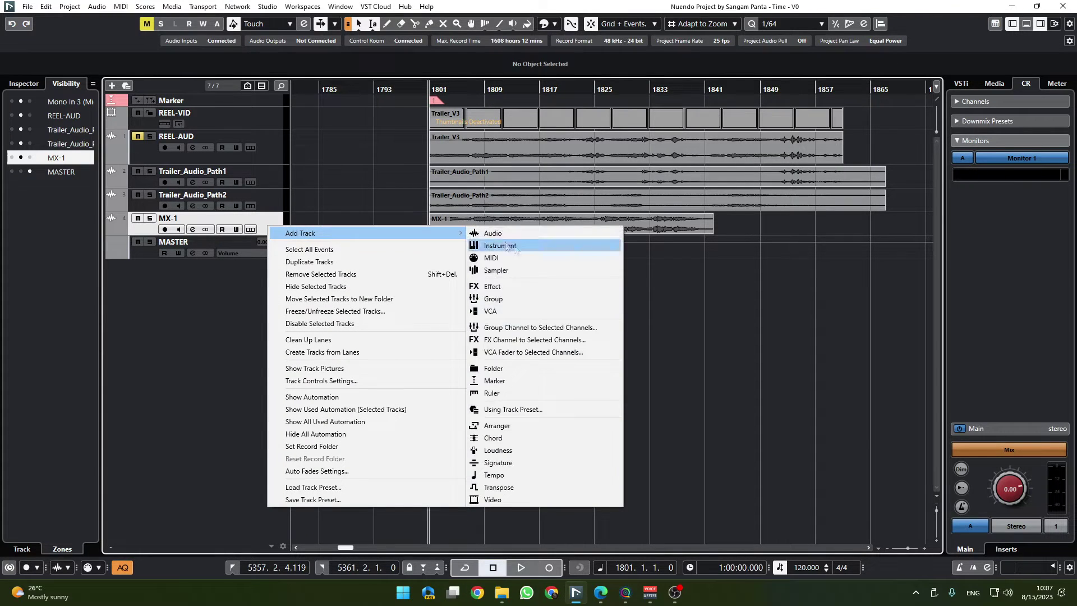
{"action": "left_click", "coordinate": [528, 328]}
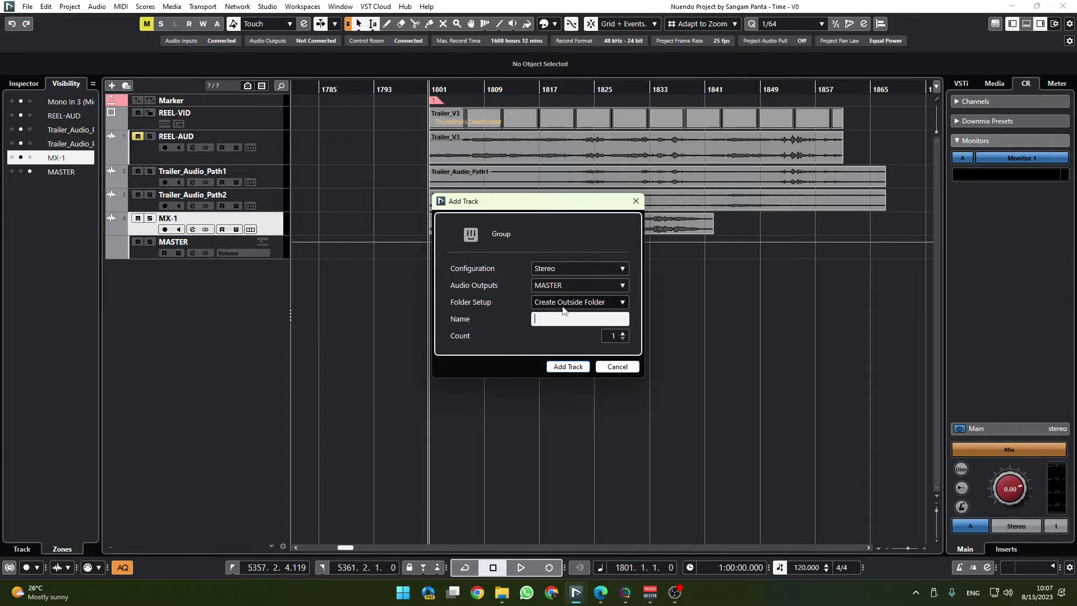
{"action": "type", "text": "MX BUS"}
{"action": "left_click", "coordinate": [601, 304]}
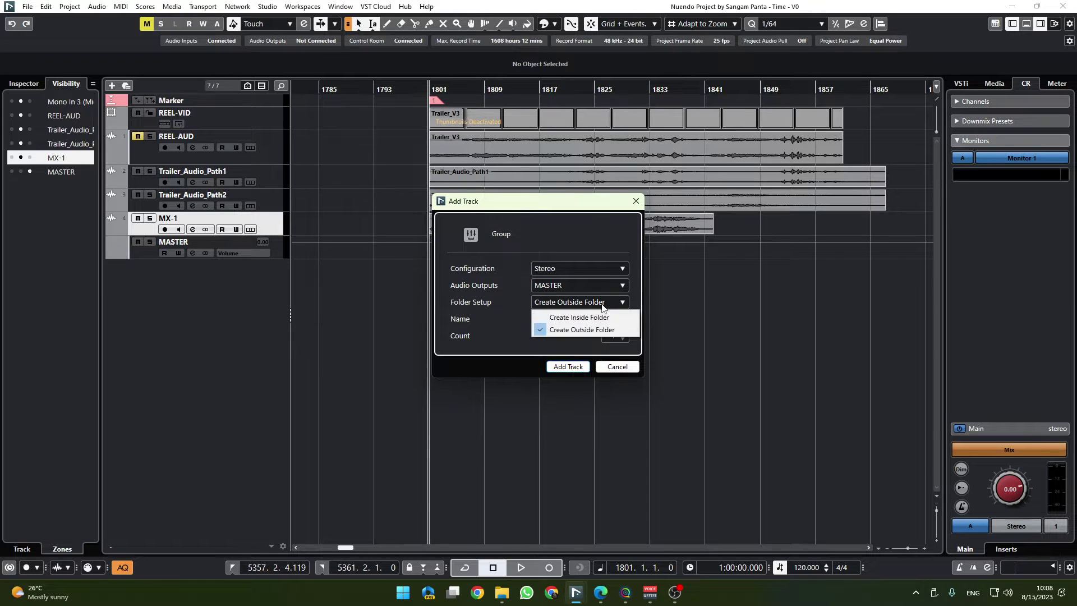
{"action": "left_click", "coordinate": [561, 302]}
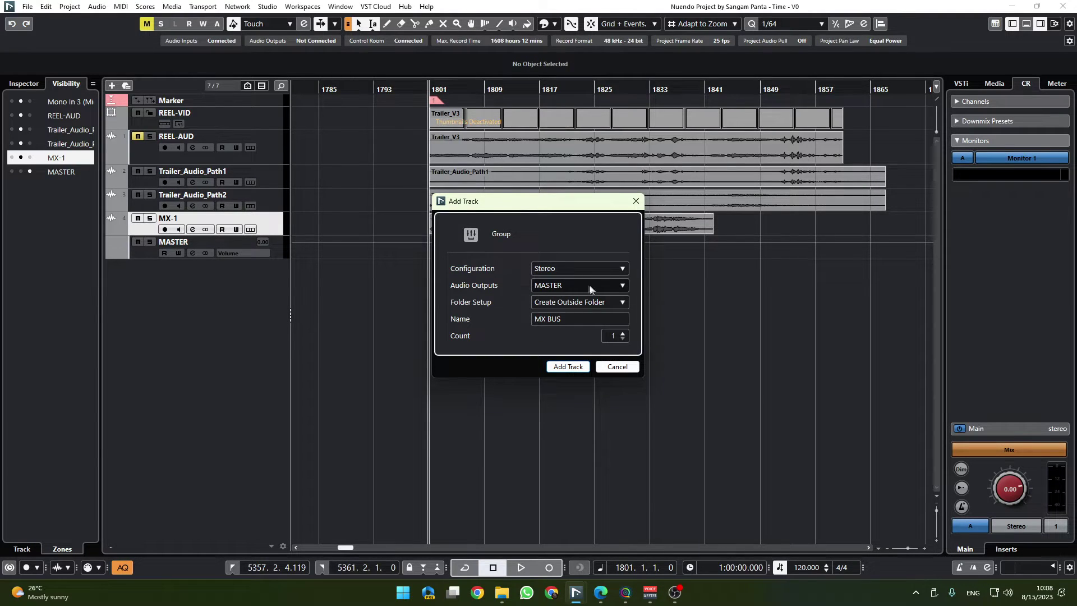
{"action": "left_click", "coordinate": [590, 289]}
{"action": "left_click", "coordinate": [568, 335]}
{"action": "left_click", "coordinate": [568, 366]}
{"action": "left_click", "coordinate": [157, 277]}
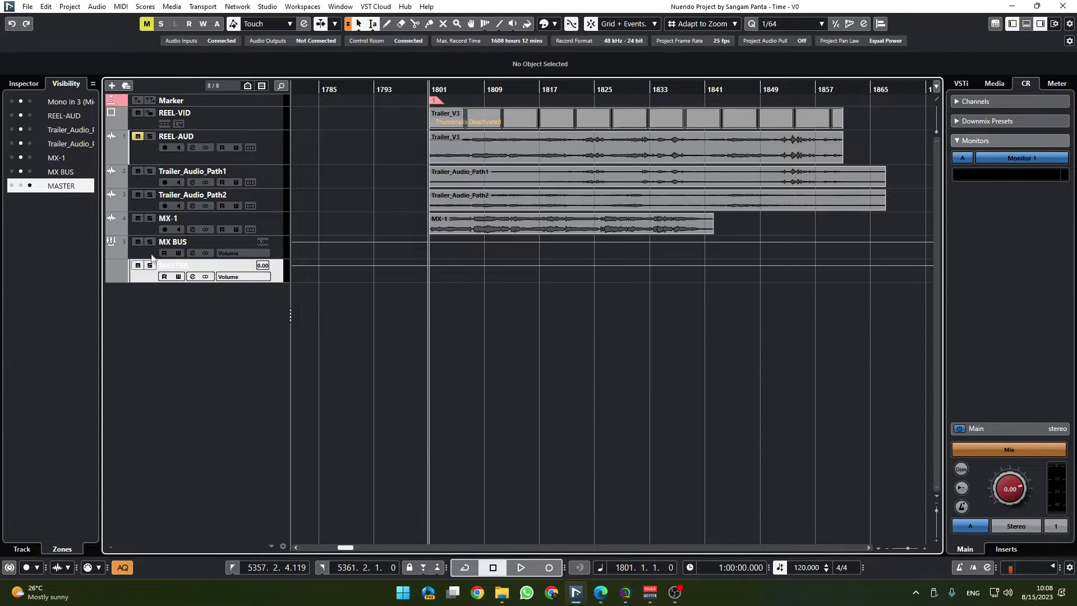
{"action": "left_click", "coordinate": [152, 258]}
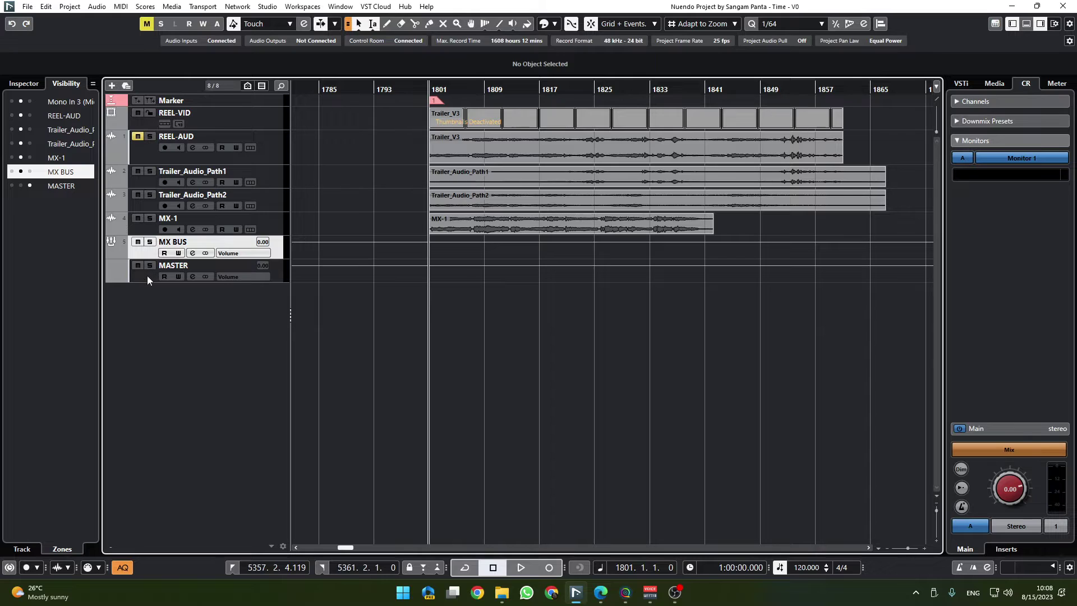
- Route Trailer_Audio_Path1 and Trailer_Audio_Path2 into a new stereo group track named 'PR BUS'
{"action": "left_click", "coordinate": [150, 181]}
{"action": "left_click", "coordinate": [149, 204], "text": "shift"}
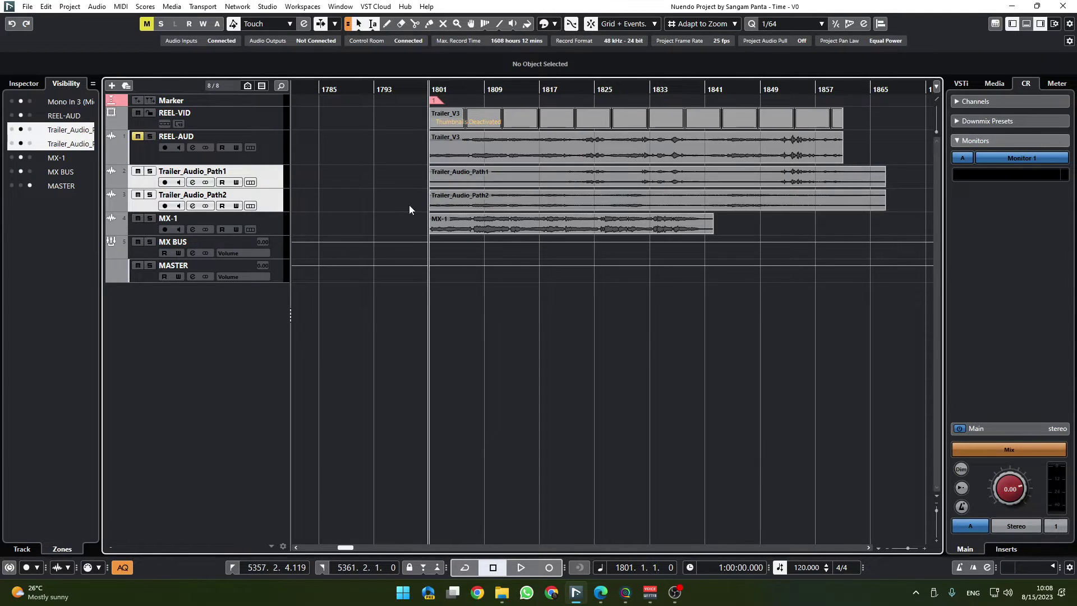
{"action": "left_click", "coordinate": [280, 255]}
{"action": "left_click", "coordinate": [277, 274], "text": "shift"}
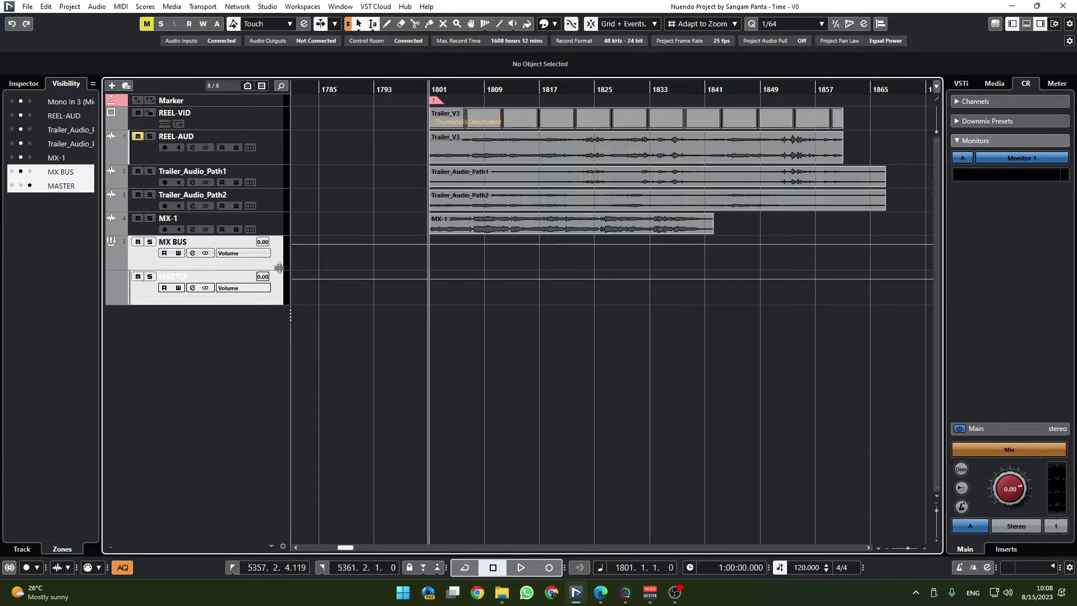
{"action": "left_click", "coordinate": [278, 179]}
{"action": "left_click", "coordinate": [277, 202], "text": "shift"}
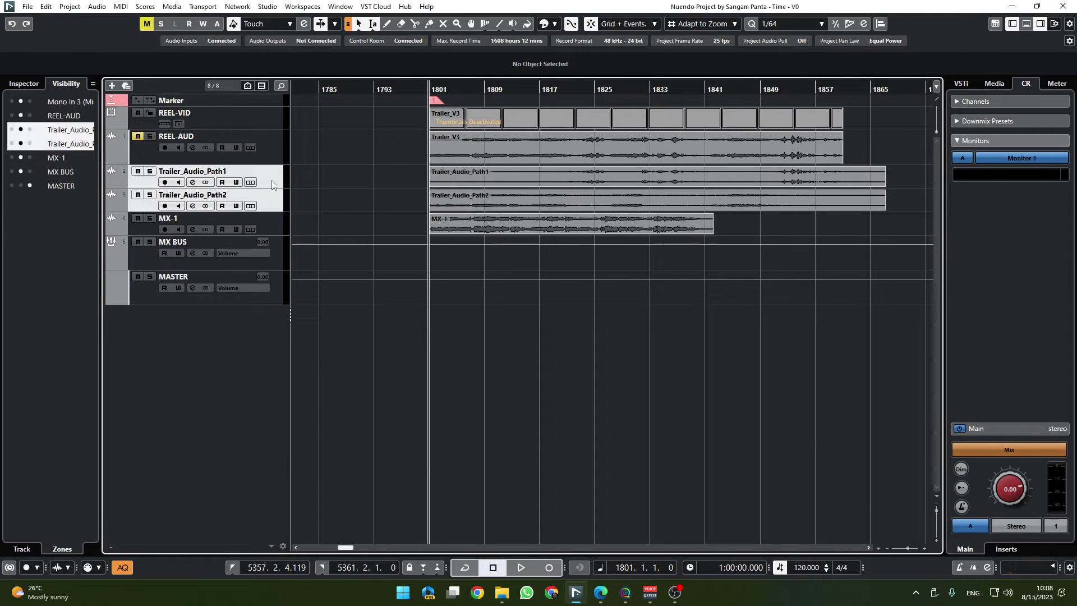
{"action": "right_click", "coordinate": [272, 181]}
{"action": "mouse_move", "coordinate": [305, 188]}
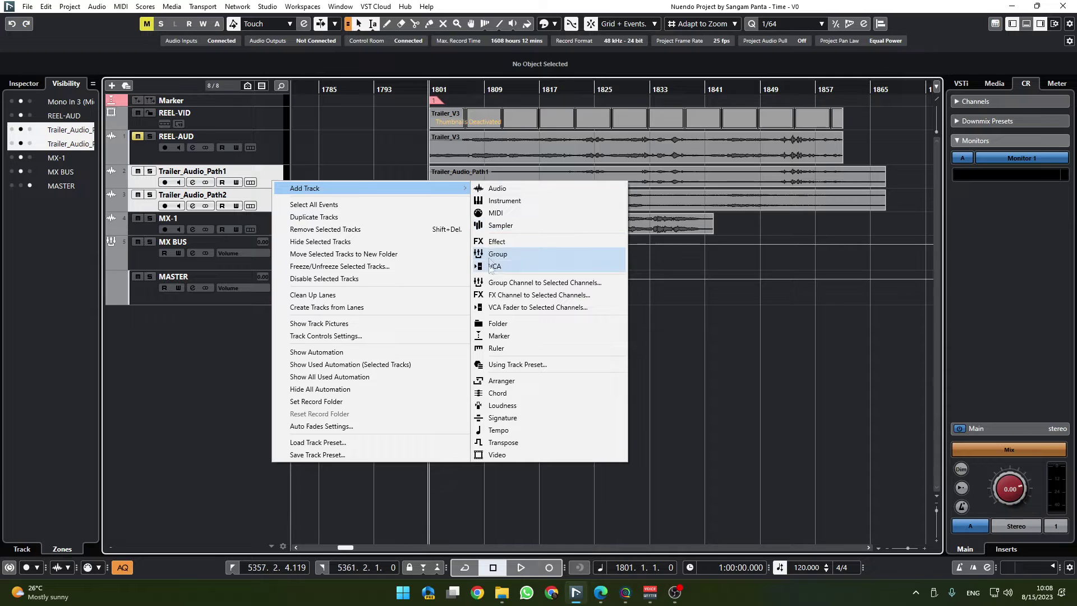
{"action": "left_click", "coordinate": [518, 283]}
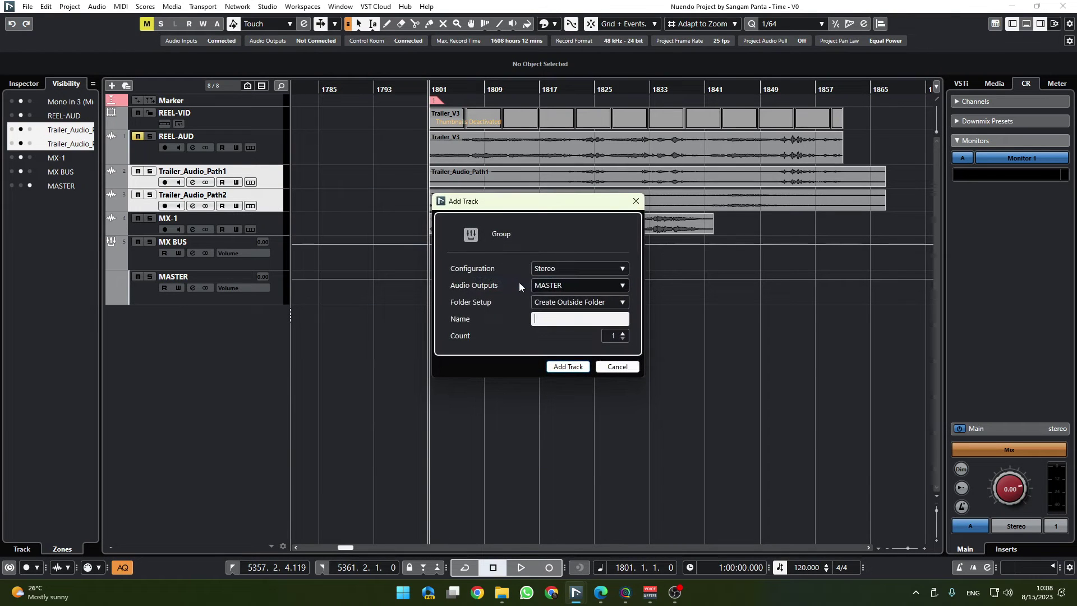
{"action": "type", "text": "PR BUS"}
{"action": "left_click", "coordinate": [568, 366]}
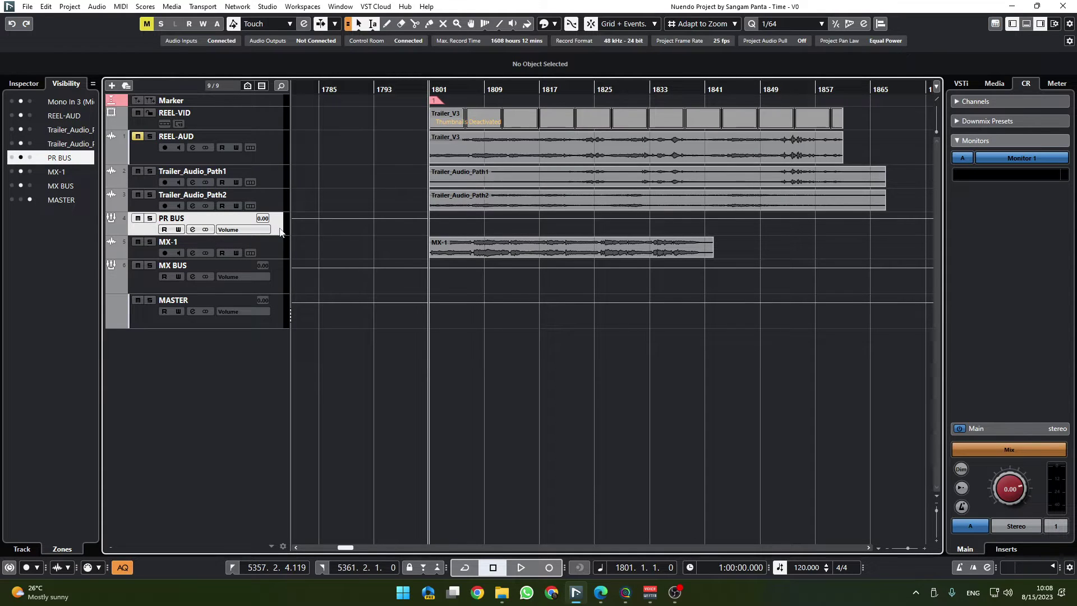
{"action": "left_click", "coordinate": [280, 283], "text": "ctrl"}
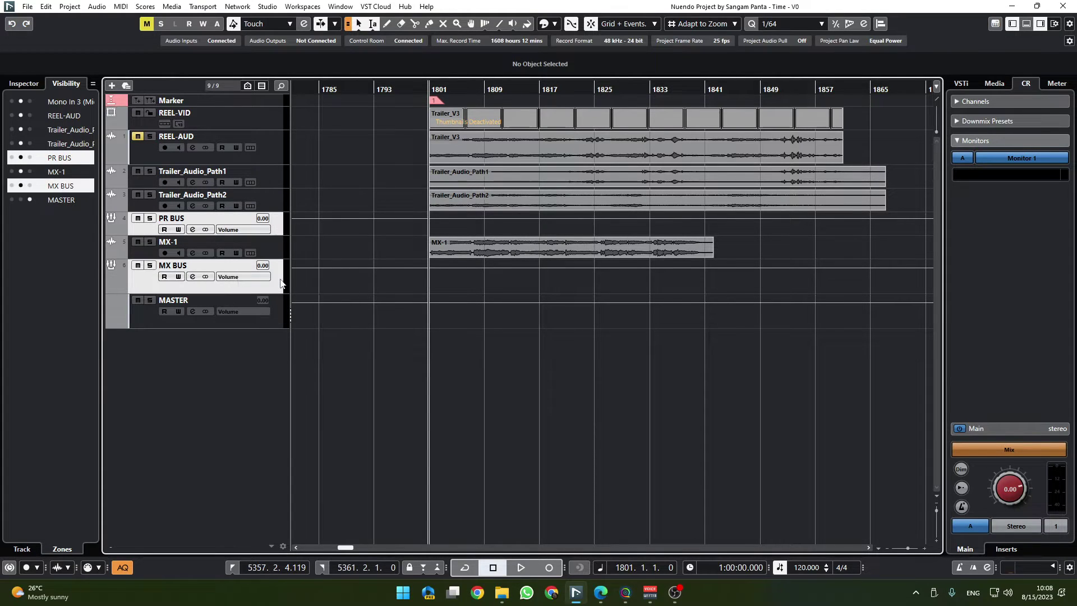
{"action": "right_click", "coordinate": [272, 281]}
- Colour the PR BUS and MX BUS tracks dark crimson
{"action": "key", "text": "Escape"}
{"action": "left_click", "coordinate": [548, 25]}
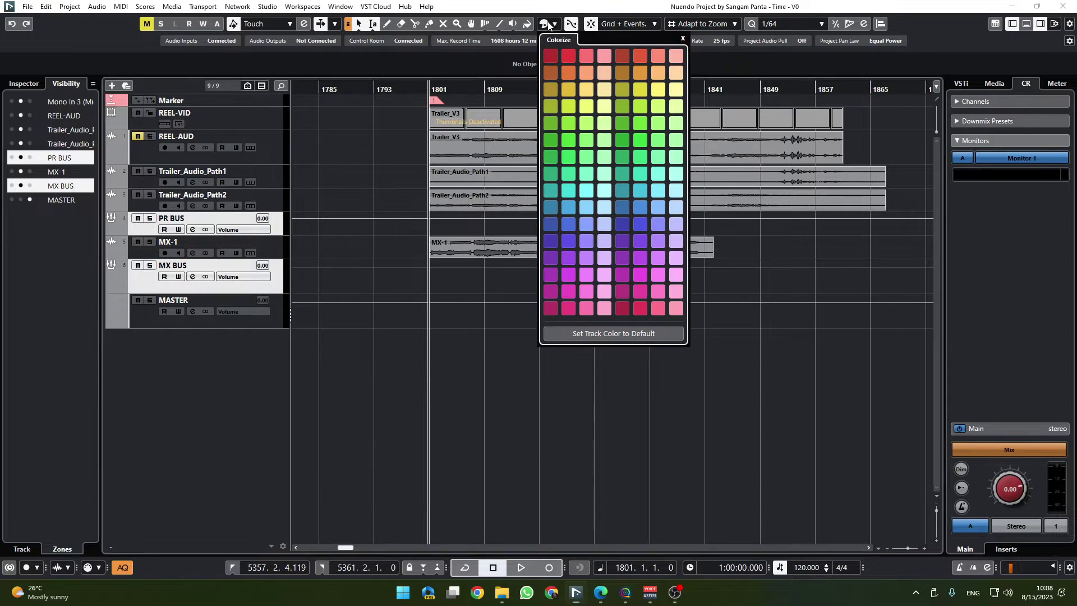
{"action": "left_click", "coordinate": [624, 225]}
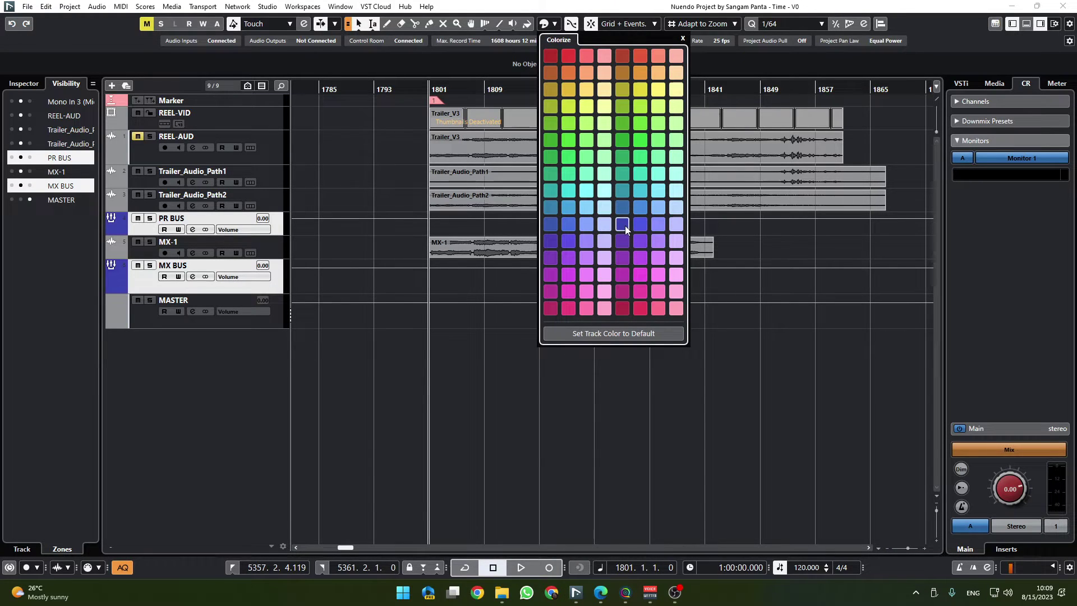
{"action": "left_click", "coordinate": [640, 309]}
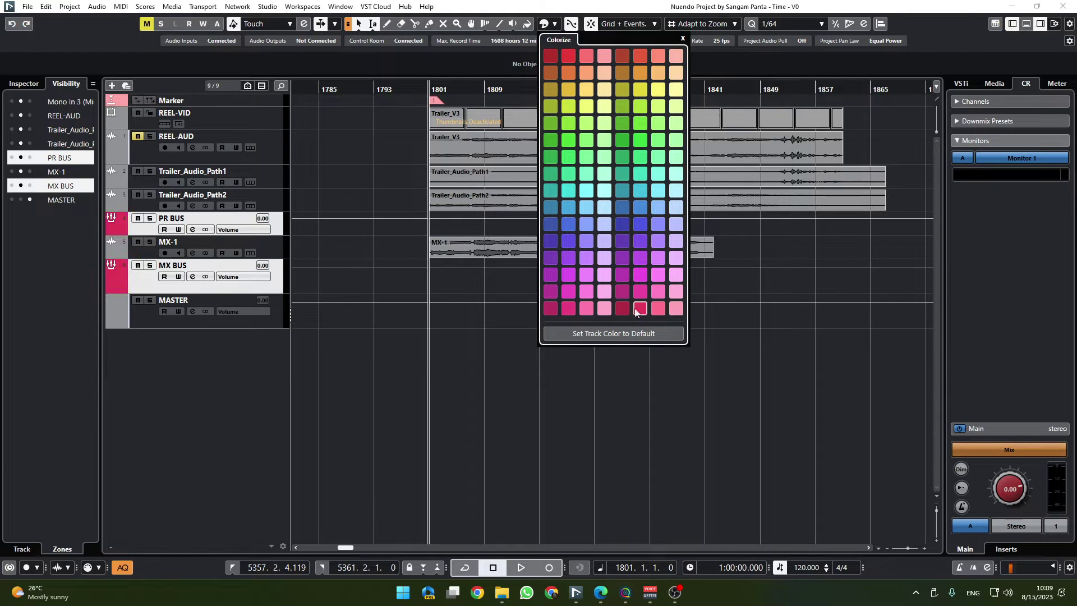
{"action": "left_click", "coordinate": [621, 308]}
{"action": "left_click", "coordinate": [485, 351]}
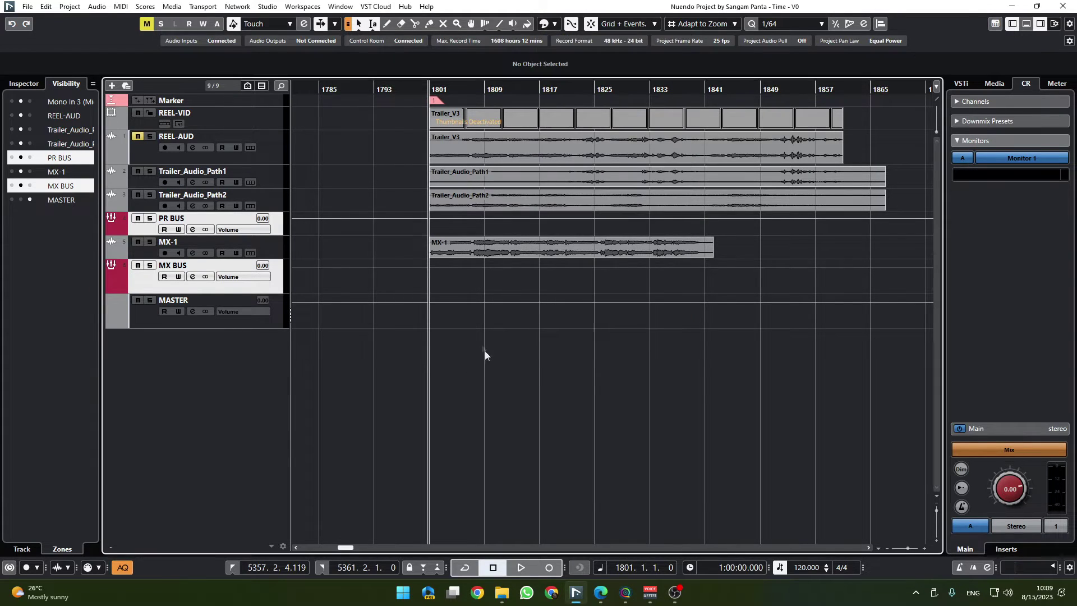
- Colour MASTER red and move it to the top of the track list
{"action": "left_click", "coordinate": [274, 324]}
{"action": "left_click", "coordinate": [544, 23]}
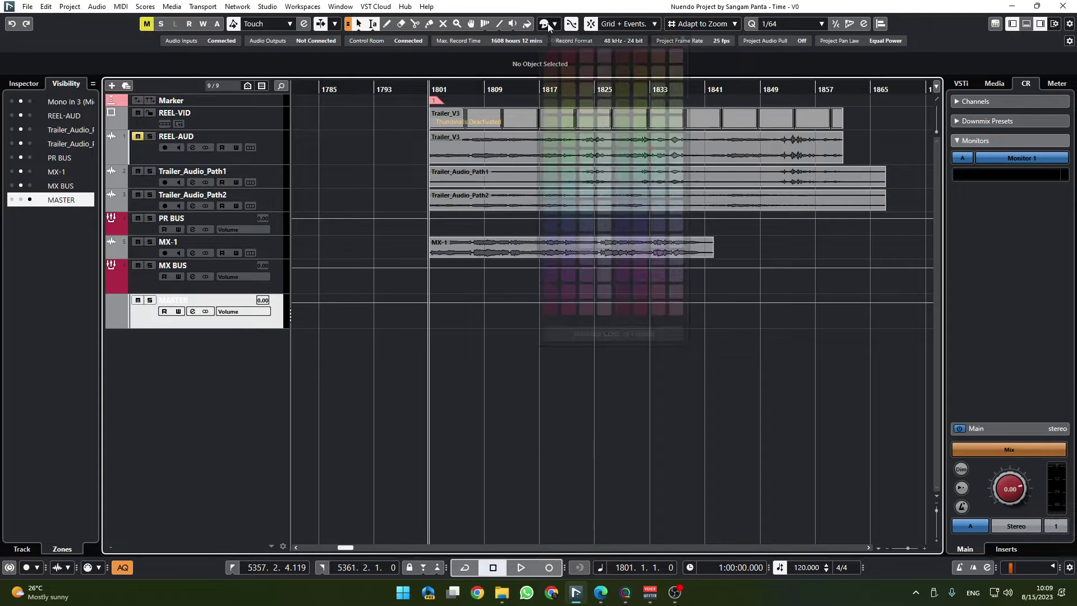
{"action": "left_click", "coordinate": [550, 56]}
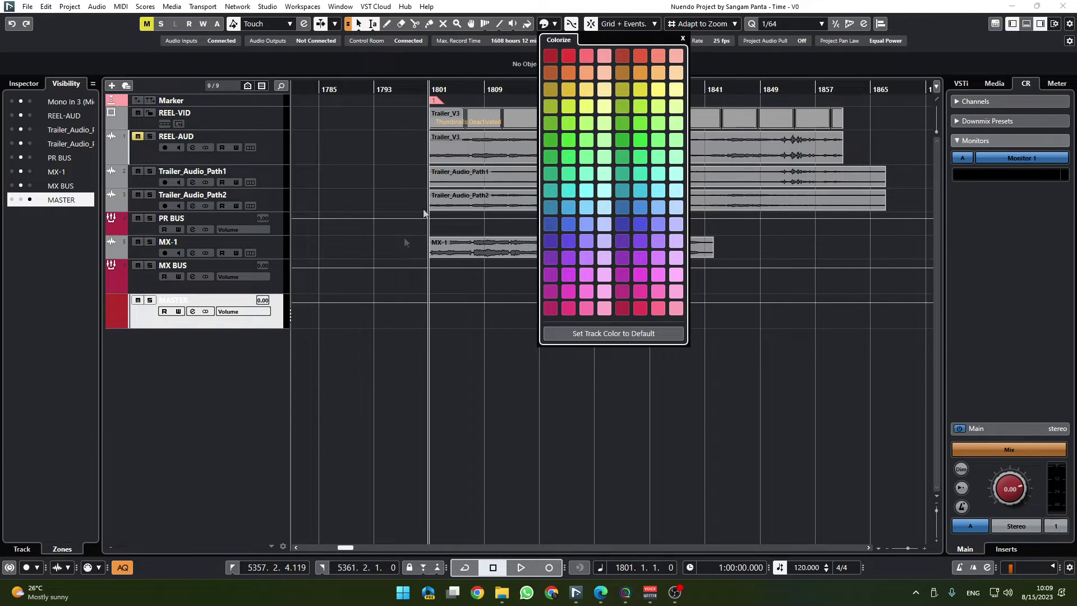
{"action": "left_click", "coordinate": [365, 359]}
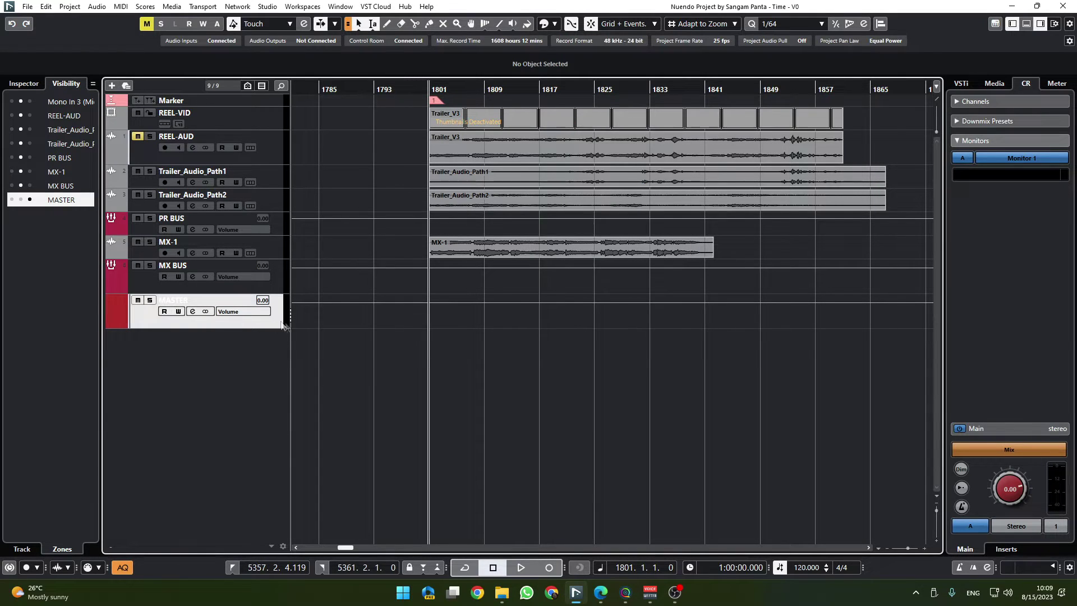
{"action": "left_click_drag", "start_coordinate": [279, 326], "coordinate": [276, 114]}
{"action": "left_click", "coordinate": [283, 306]}
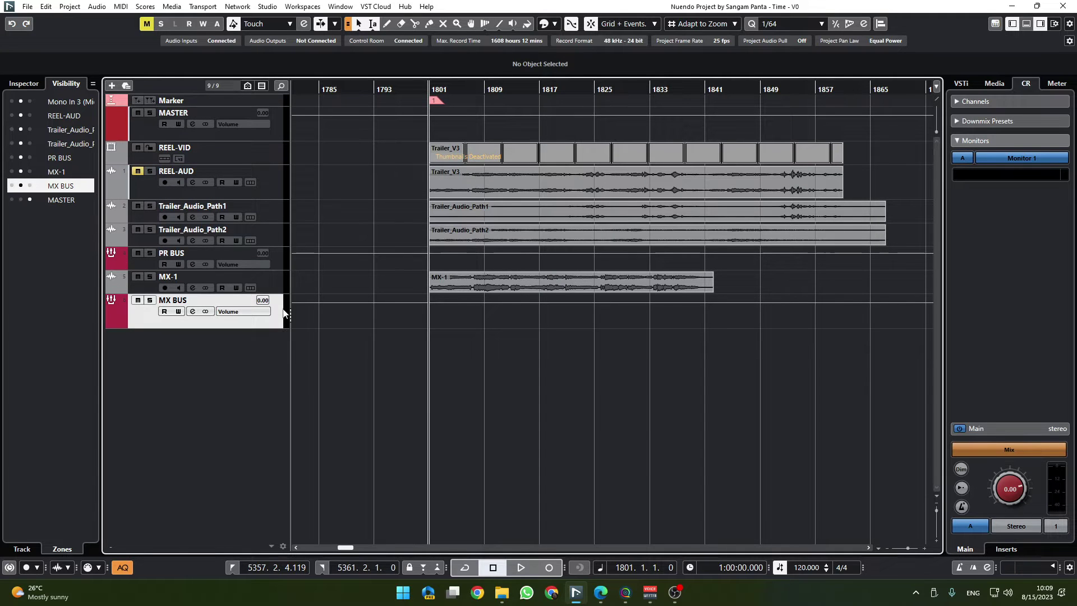
{"action": "left_click", "coordinate": [278, 263], "text": "shift"}
- Create group 'SUBMASTER' fed by PR BUS and MX BUS, placed directly below MASTER
{"action": "left_click", "coordinate": [278, 291], "text": "ctrl"}
{"action": "left_click", "coordinate": [279, 263], "text": "ctrl"}
{"action": "right_click", "coordinate": [278, 257]}
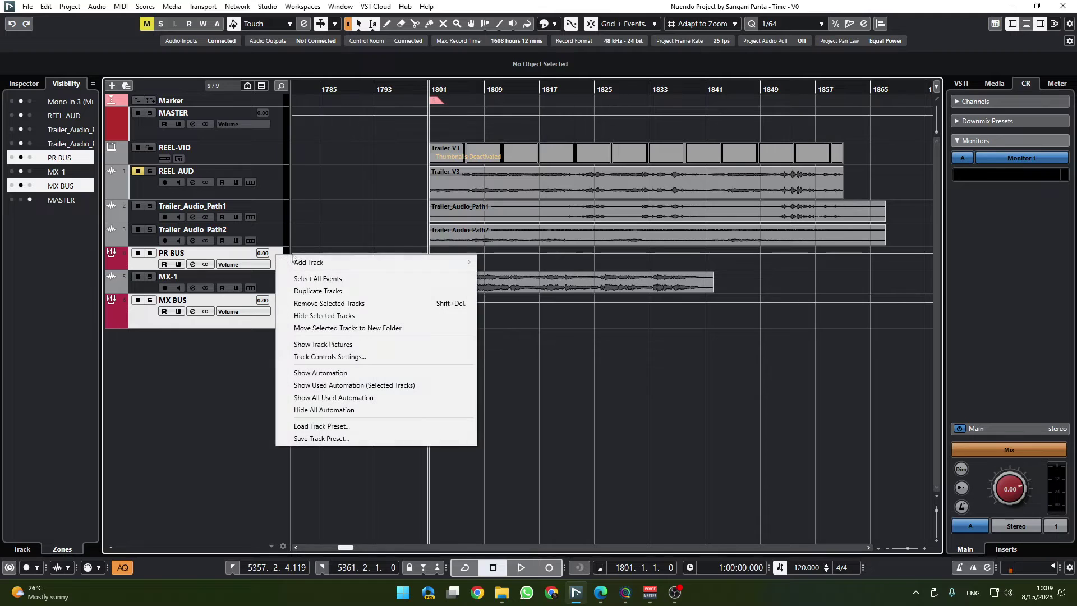
{"action": "mouse_move", "coordinate": [313, 262]}
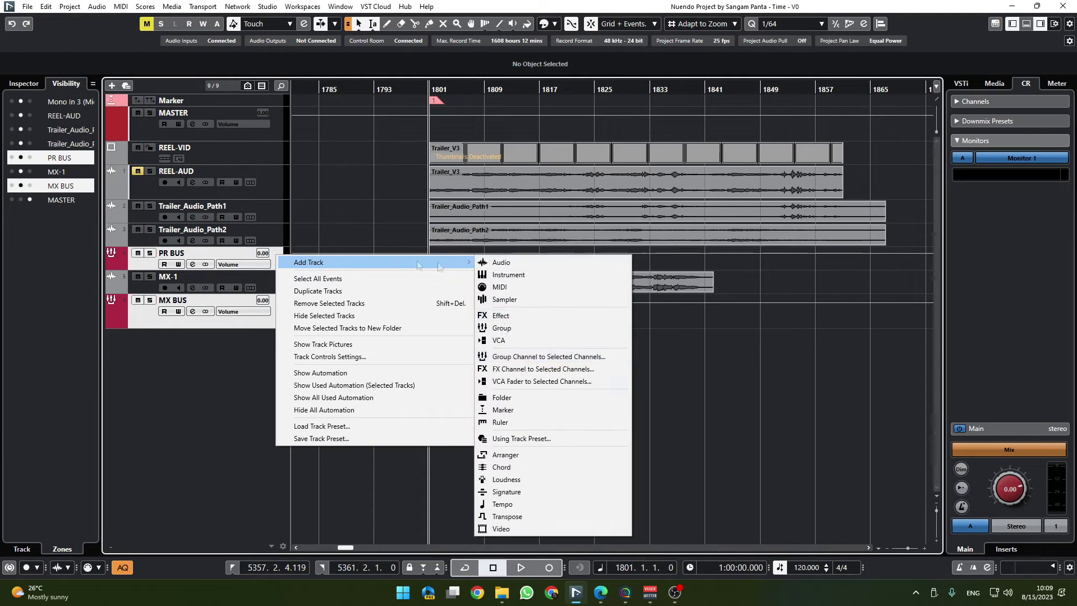
{"action": "left_click", "coordinate": [528, 356]}
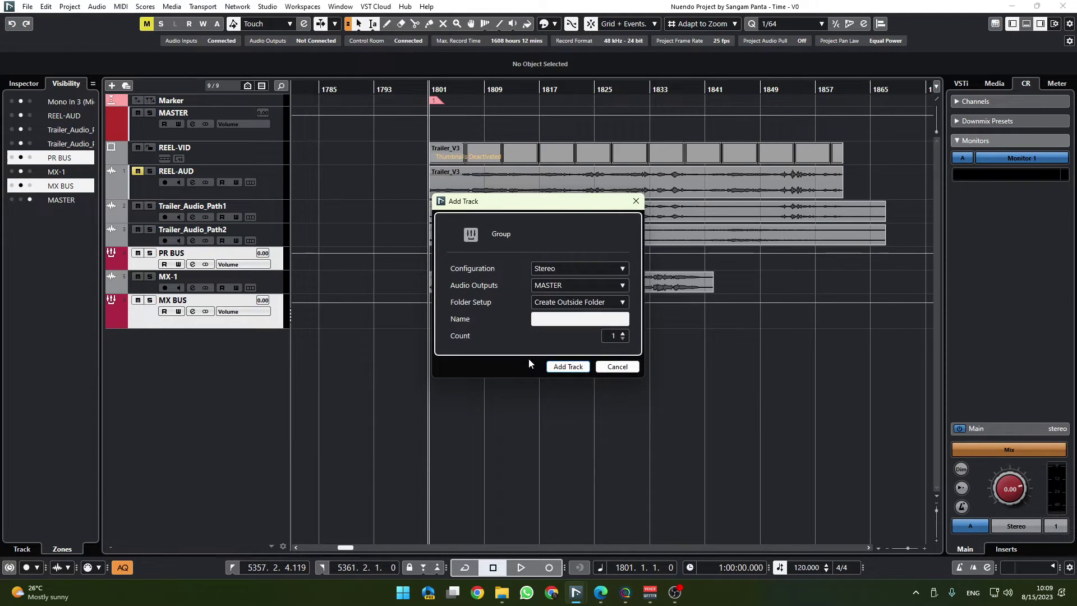
{"action": "type", "text": "SUBMASTER"}
{"action": "key", "text": "Return"}
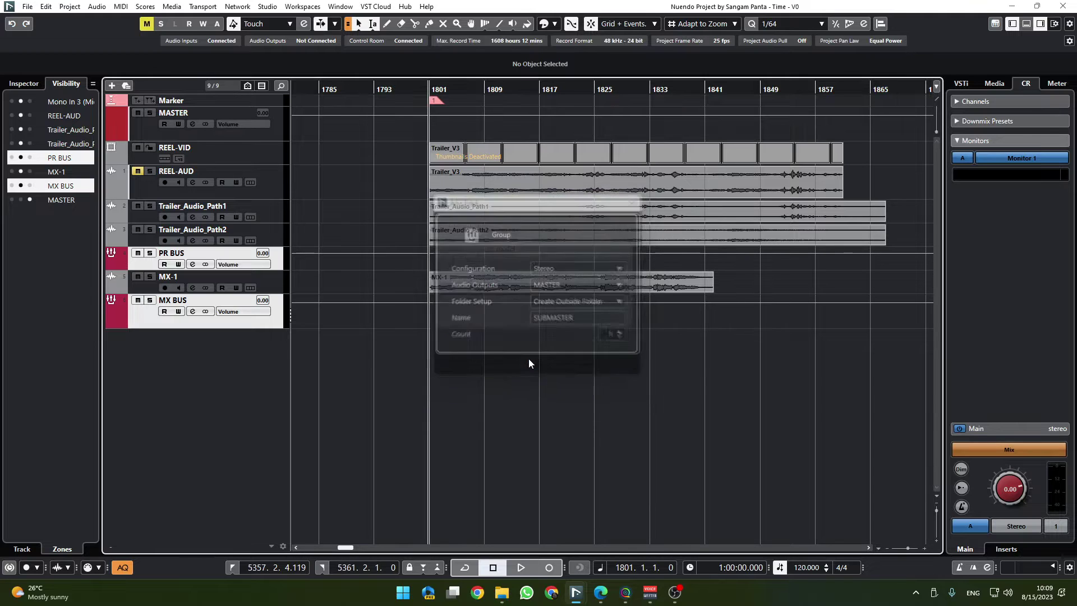
{"action": "left_click_drag", "start_coordinate": [274, 346], "coordinate": [282, 168]}
- Colour the SUBMASTER track red, then check the MASTER and REEL-AUD tracks
{"action": "left_click", "coordinate": [555, 23]}
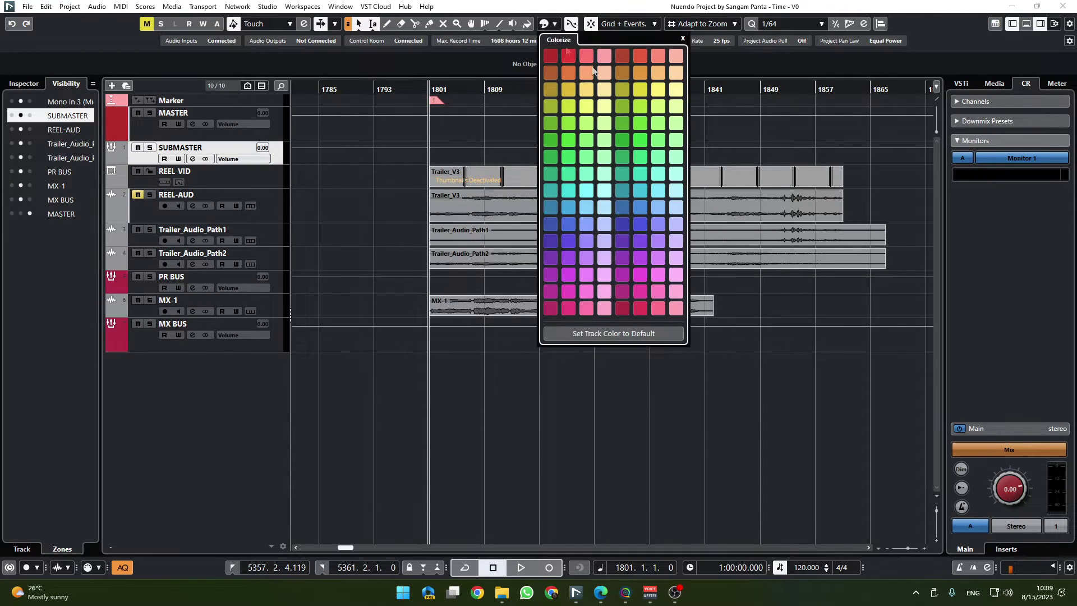
{"action": "left_click", "coordinate": [550, 57]}
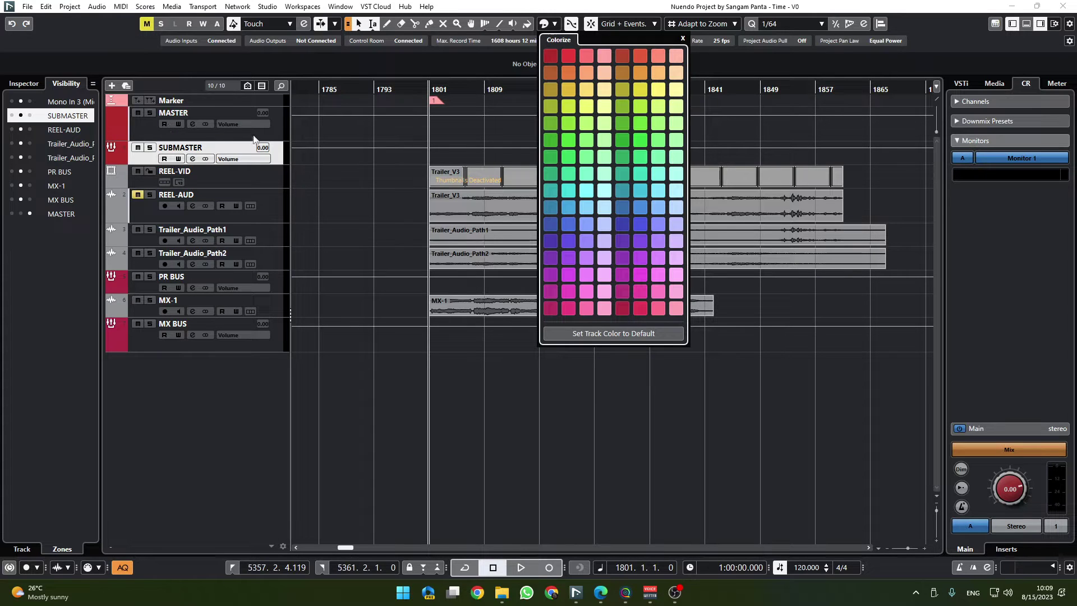
{"action": "left_click", "coordinate": [279, 132]}
{"action": "scroll", "coordinate": [279, 130], "scroll_direction": "down", "scroll_amount": 1}
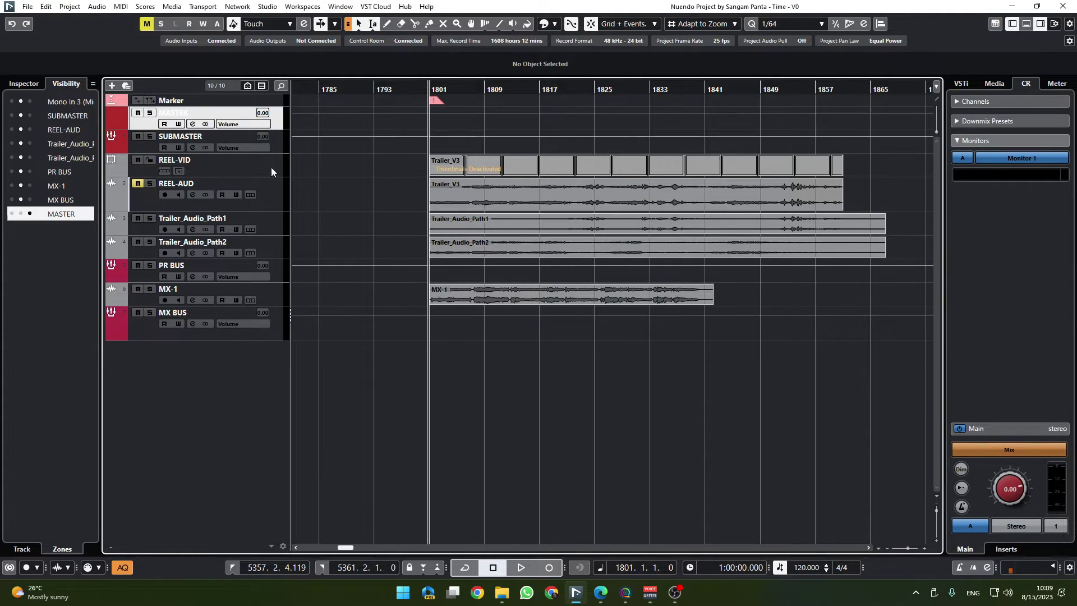
{"action": "left_click", "coordinate": [271, 190]}
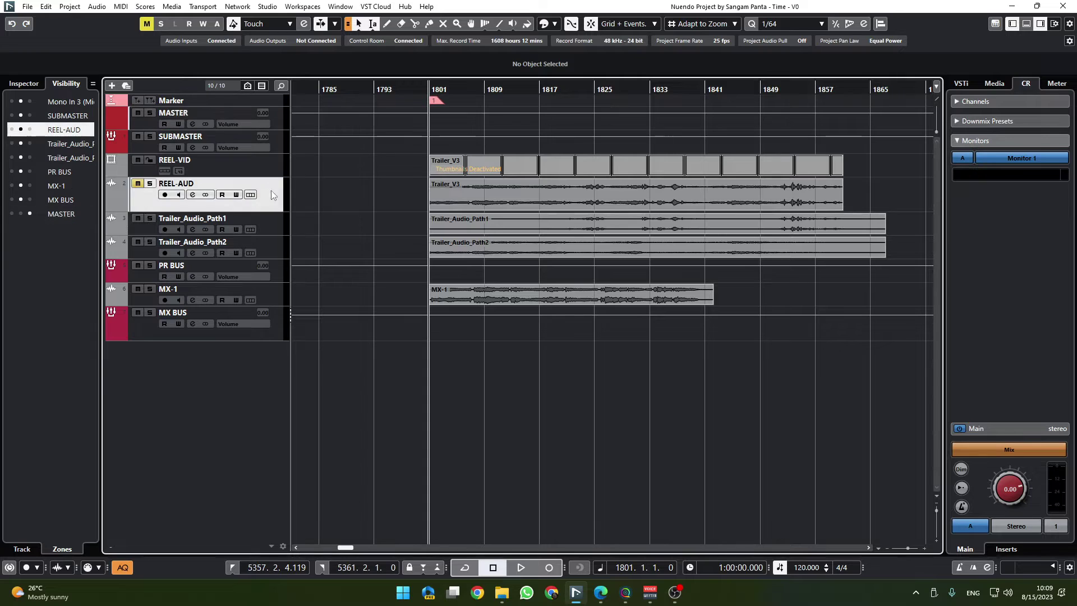
{"action": "left_click", "coordinate": [268, 253]}
{"action": "left_click", "coordinate": [273, 194], "text": "shift"}
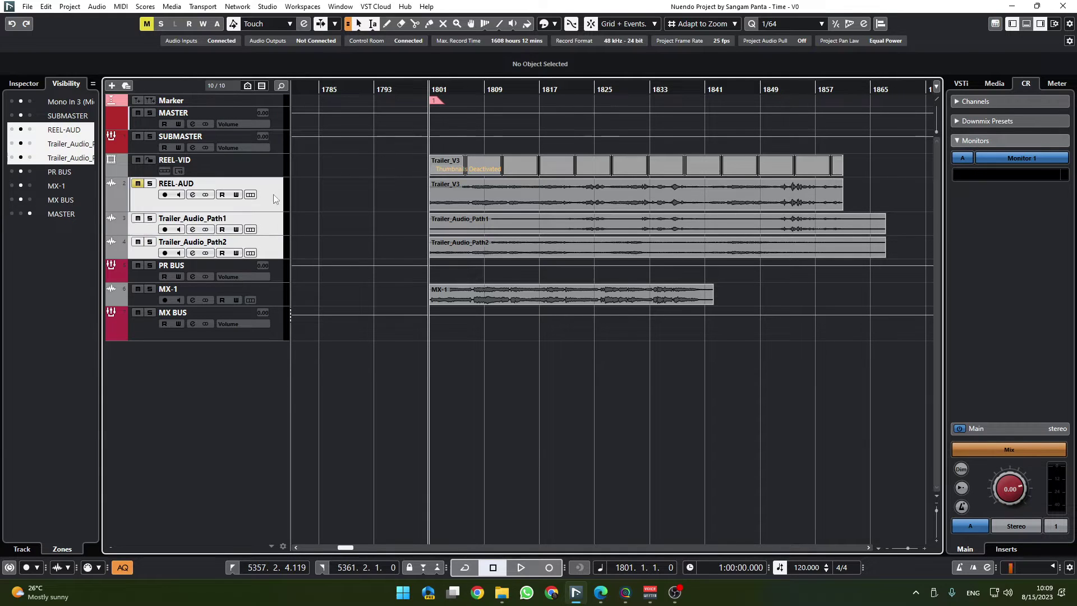
- Review the path, MX-1 and bus tracks, then show SUBMASTER's settings in the Inspector
{"action": "left_click", "coordinate": [270, 231]}
{"action": "left_click", "coordinate": [271, 246], "text": "shift"}
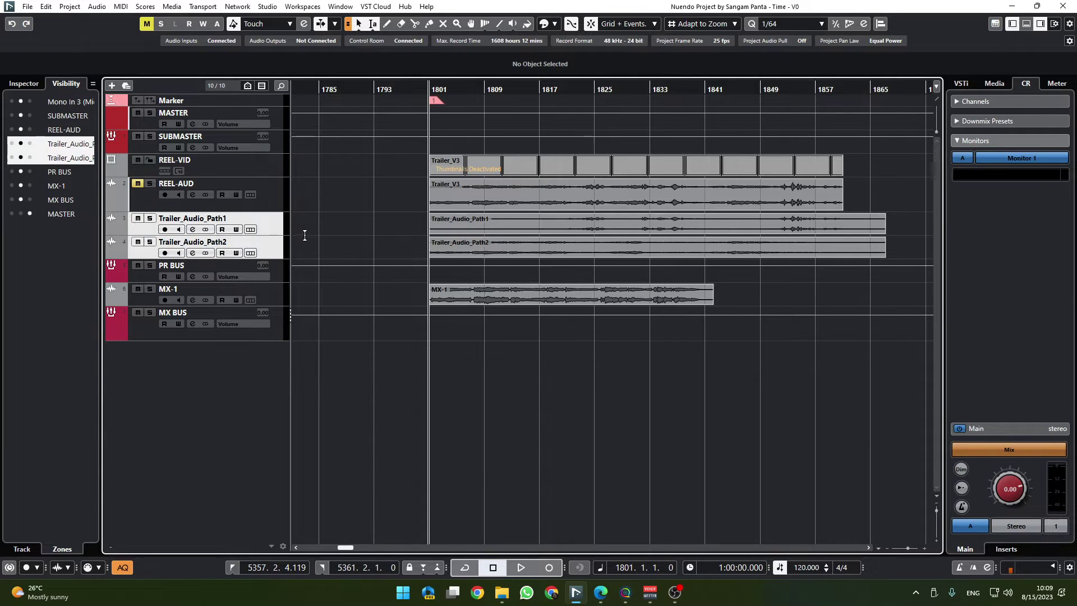
{"action": "left_click", "coordinate": [273, 297]}
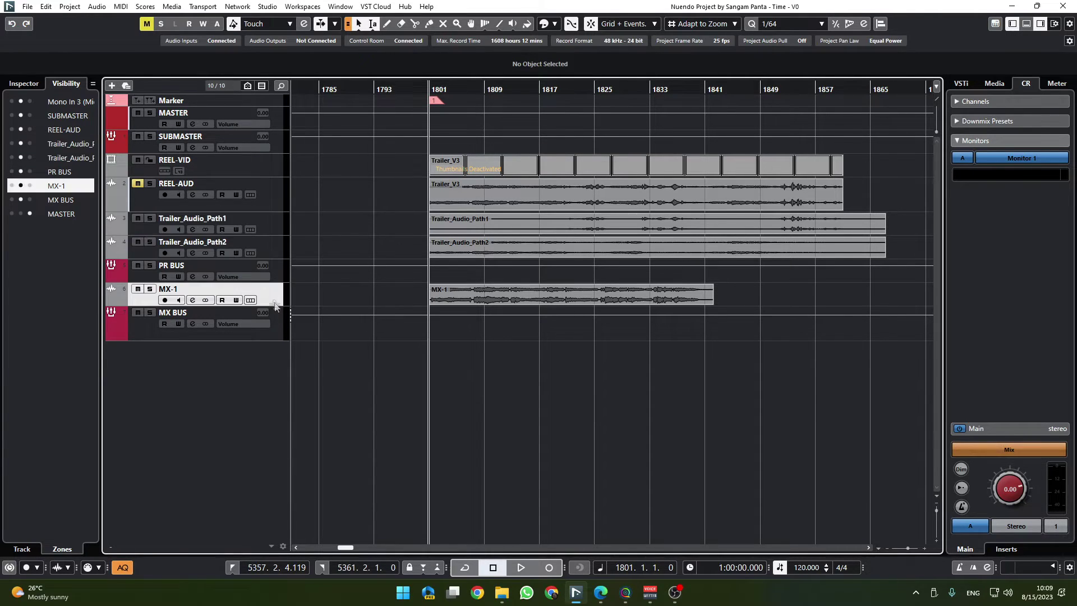
{"action": "left_click", "coordinate": [274, 324]}
{"action": "left_click", "coordinate": [273, 270], "text": "ctrl"}
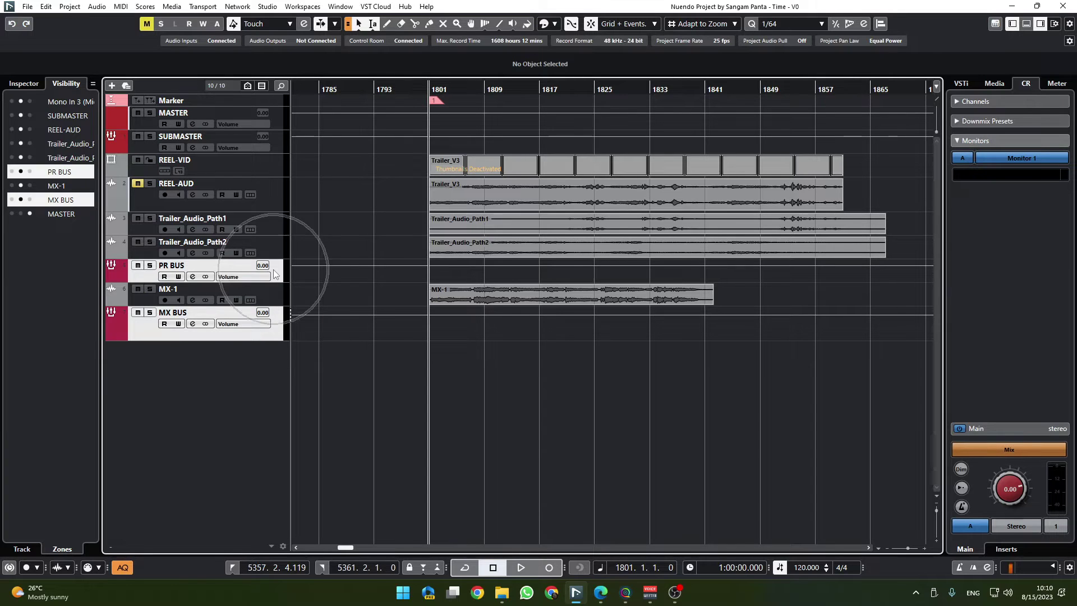
{"action": "left_click", "coordinate": [276, 139]}
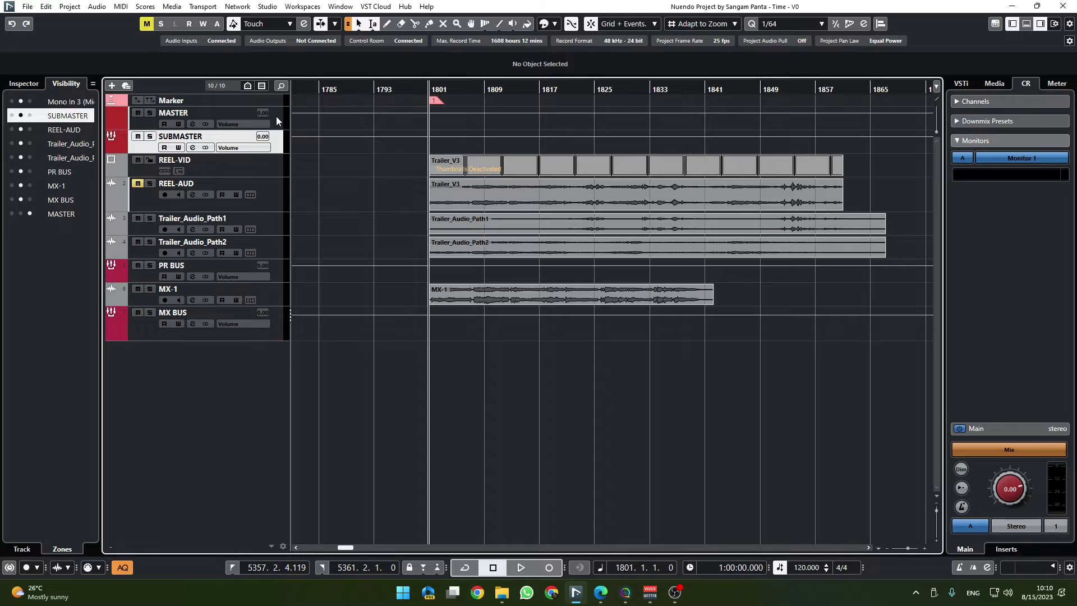
{"action": "left_click", "coordinate": [23, 83]}
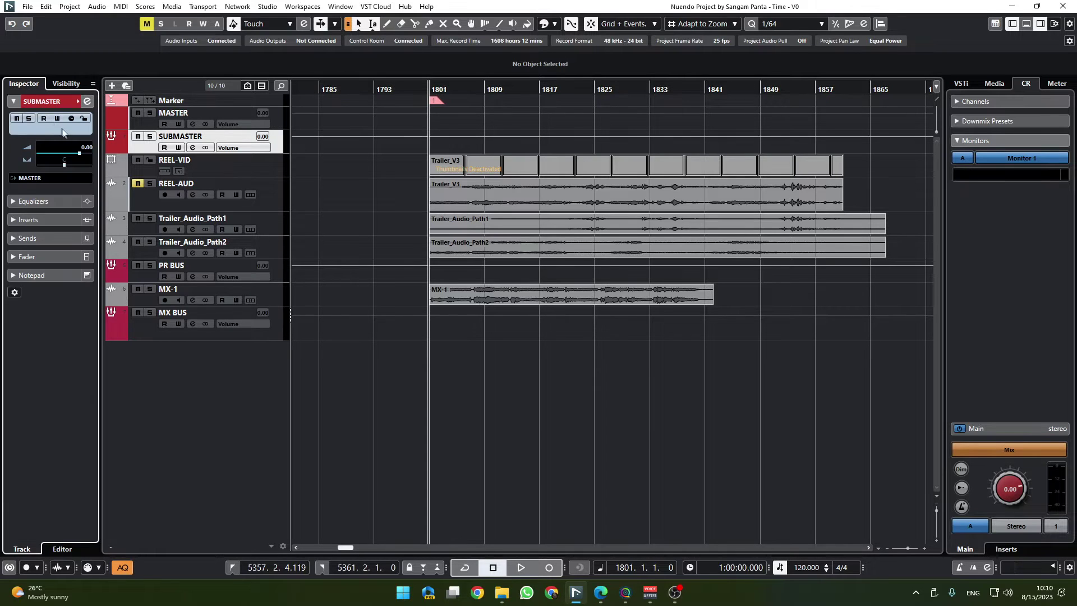
- Open the MixConsole with F3, maximize it and widen the channel strips
{"action": "key", "text": "F3"}
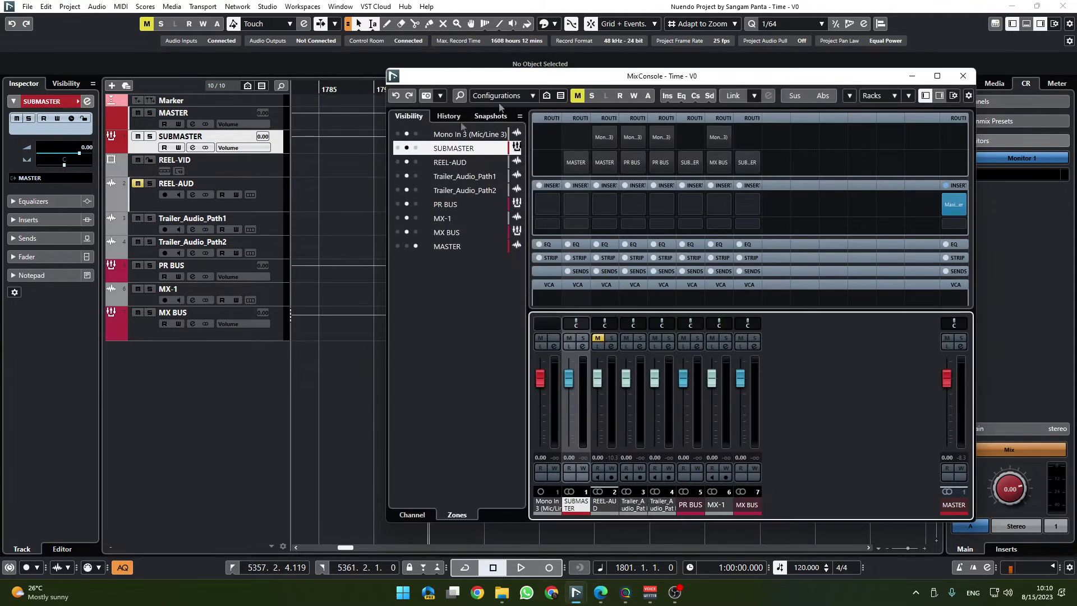
{"action": "left_click_drag", "start_coordinate": [552, 77], "coordinate": [430, 72]}
{"action": "double_click", "coordinate": [430, 72]}
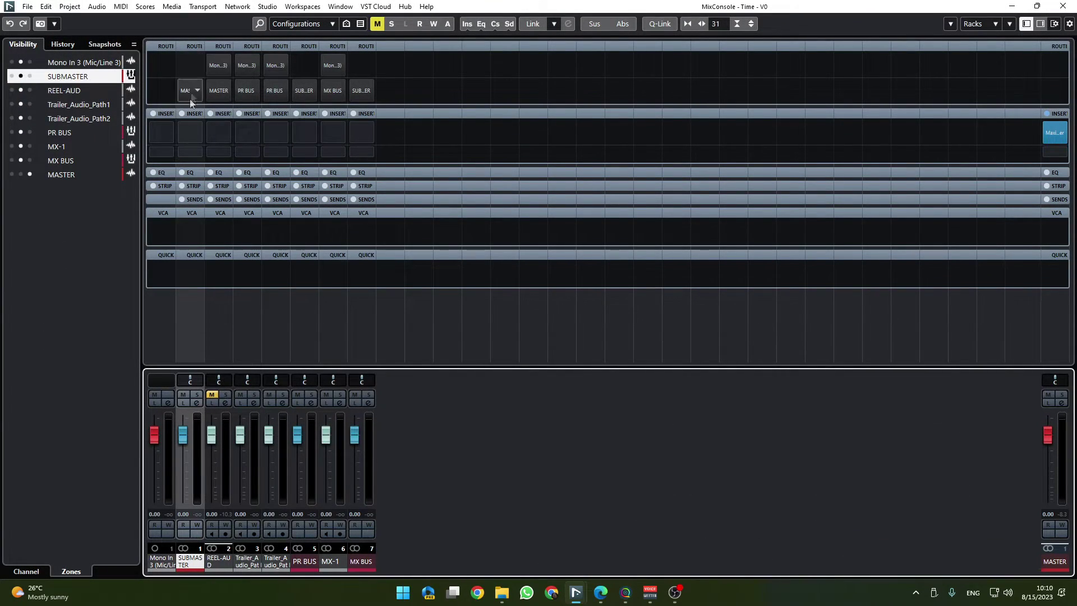
{"action": "key", "text": "h"}
{"action": "key", "text": "h"}
{"action": "key", "text": "h"}
{"action": "key", "text": "h"}
{"action": "key", "text": "h"}
{"action": "key", "text": "h"}
{"action": "key", "text": "h"}
{"action": "key", "text": "h"}
{"action": "key", "text": "h"}
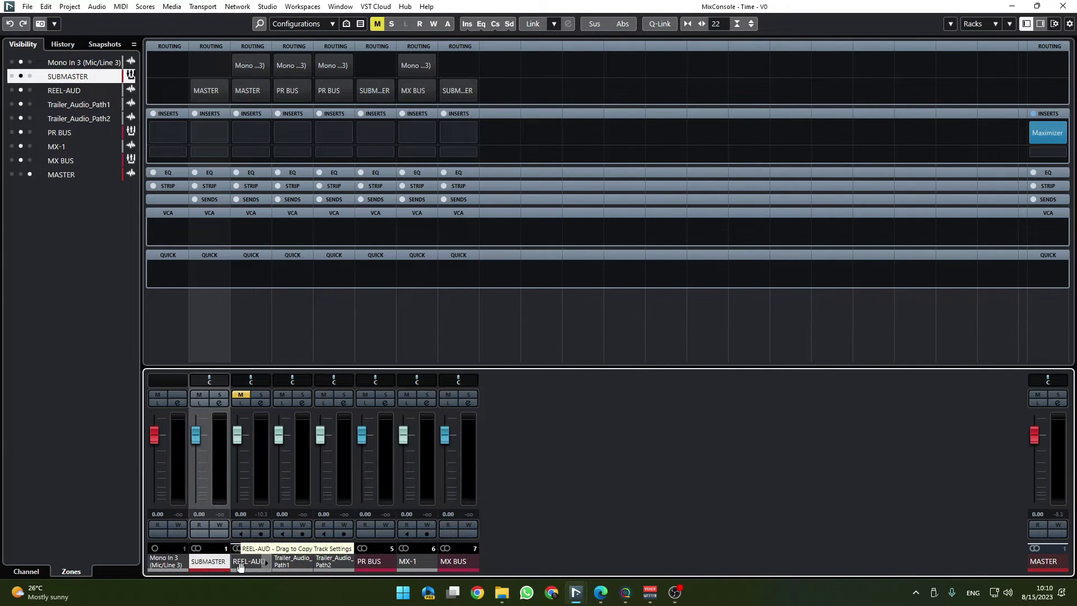
- Dock the SUBMASTER channel in the right zone beside MASTER
{"action": "left_click", "coordinate": [292, 561]}
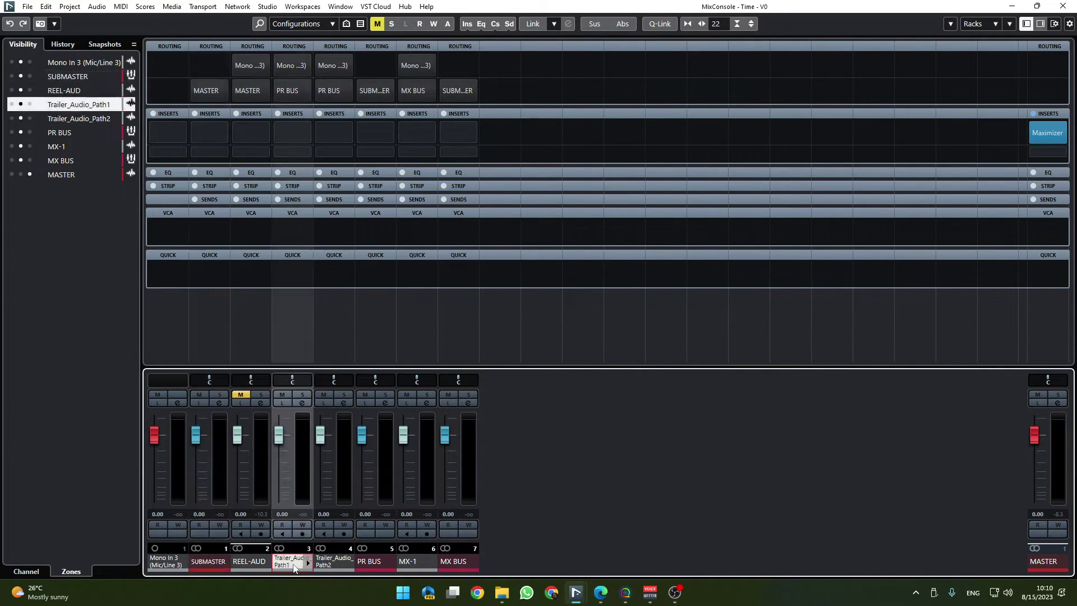
{"action": "left_click", "coordinate": [338, 564], "text": "ctrl"}
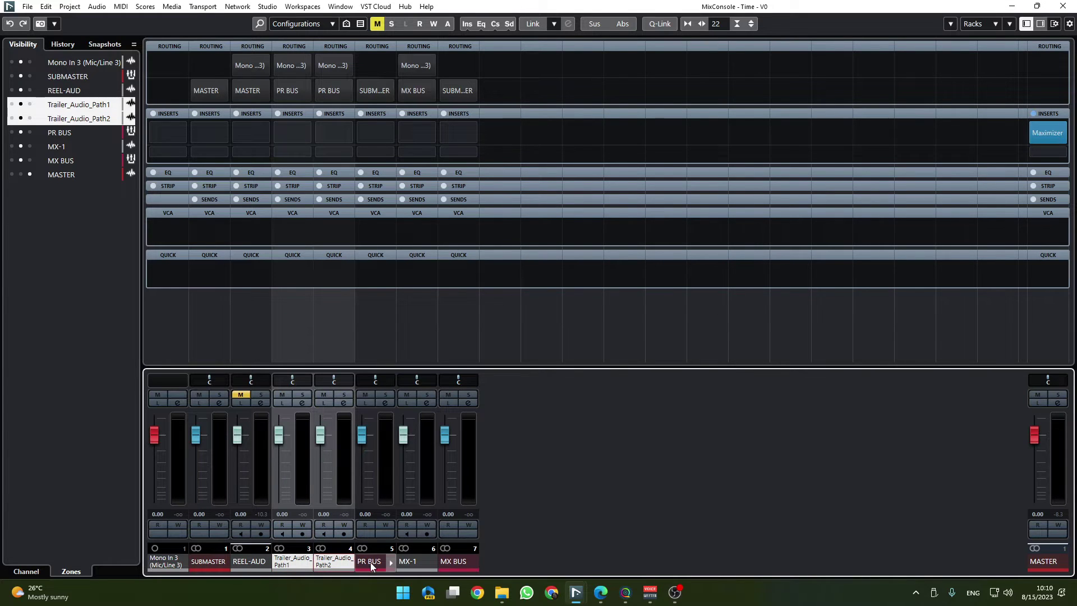
{"action": "left_click", "coordinate": [415, 563]}
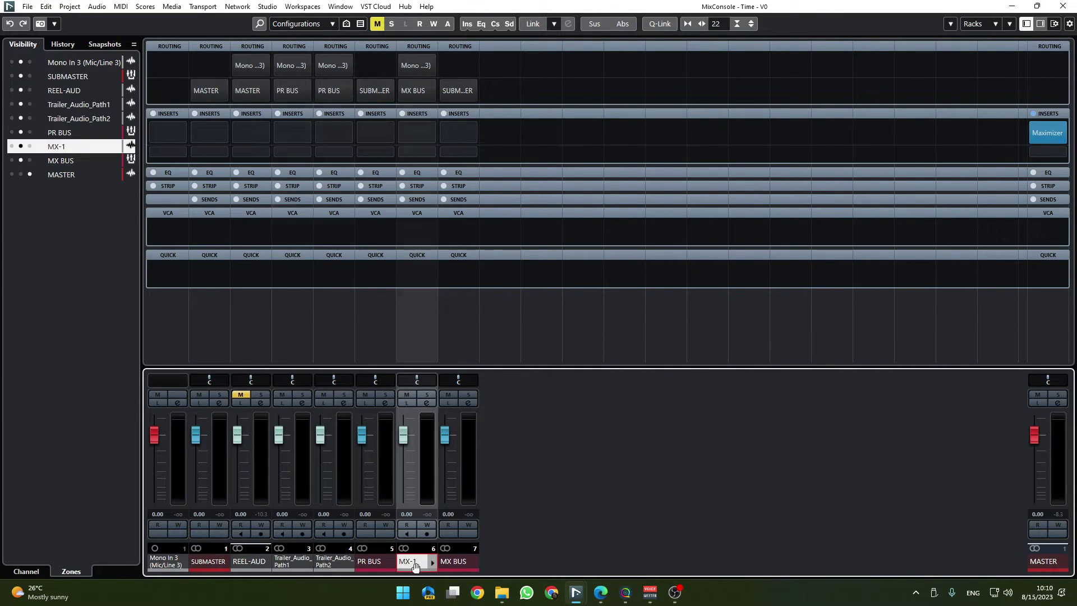
{"action": "left_click", "coordinate": [446, 564]}
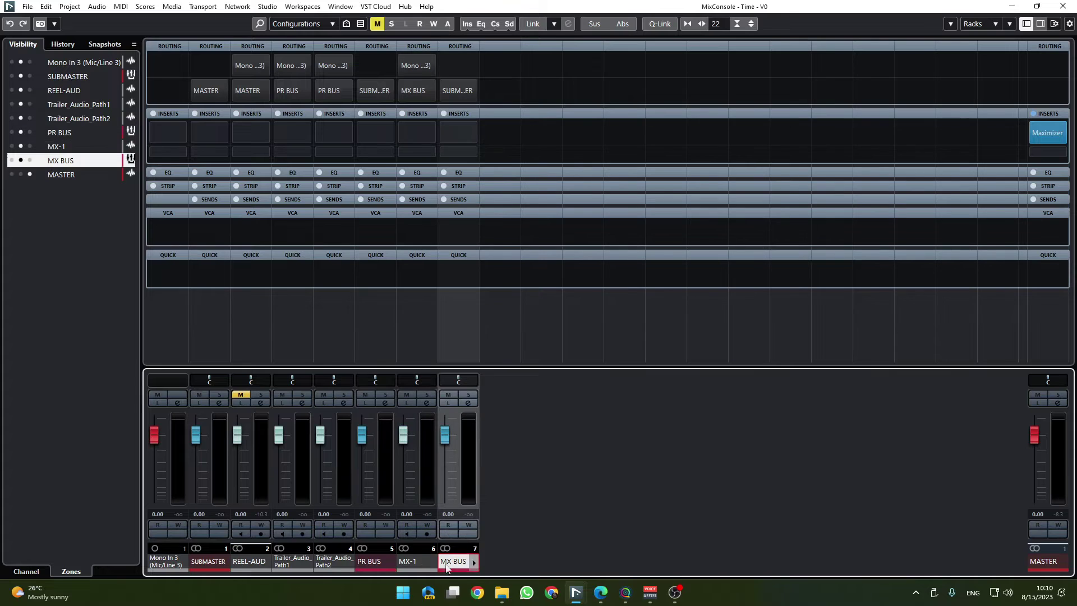
{"action": "left_click", "coordinate": [412, 565]}
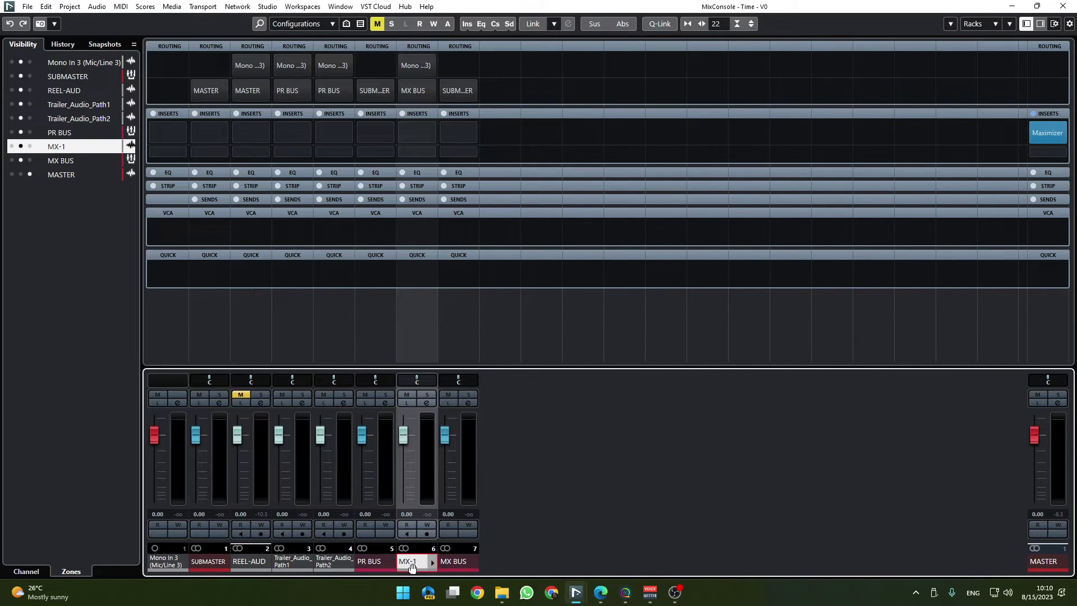
{"action": "key", "text": "Left"}
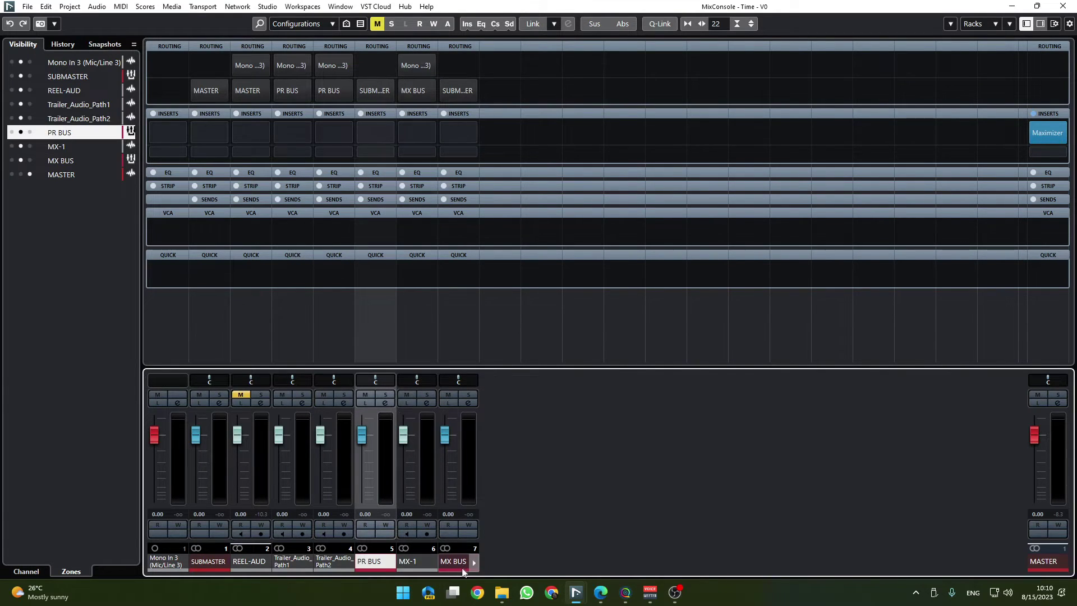
{"action": "left_click", "coordinate": [408, 564]}
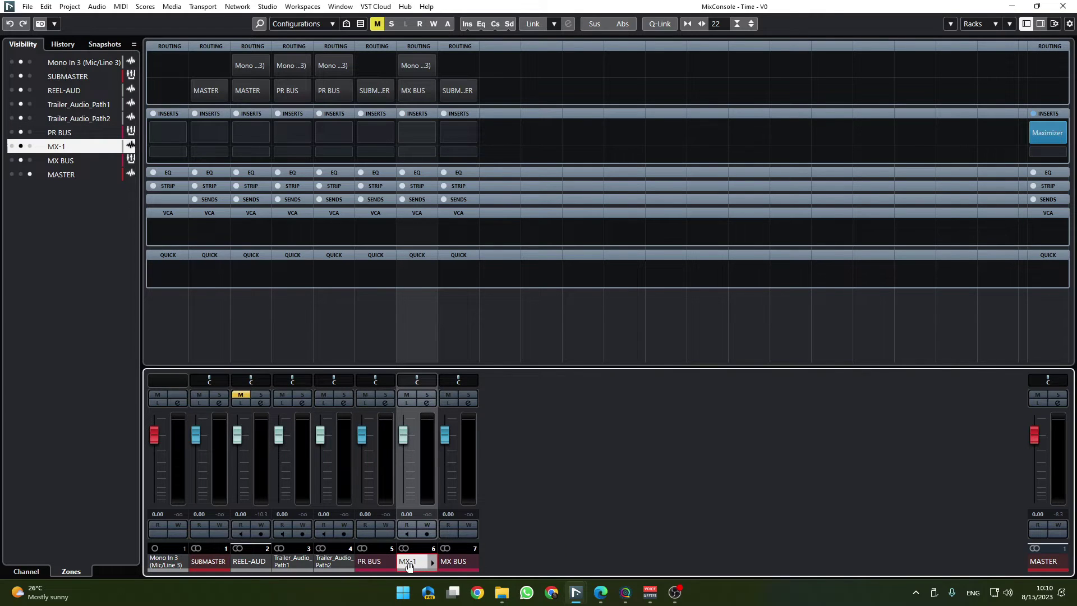
{"action": "left_click", "coordinate": [454, 564]}
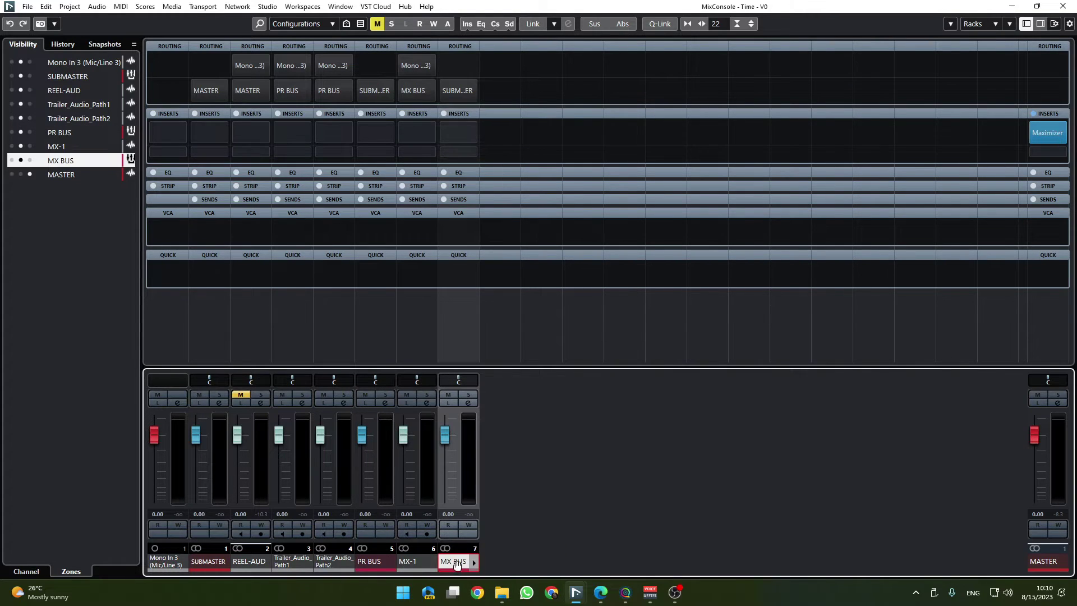
{"action": "left_click", "coordinate": [206, 563]}
{"action": "left_click", "coordinate": [29, 77]}
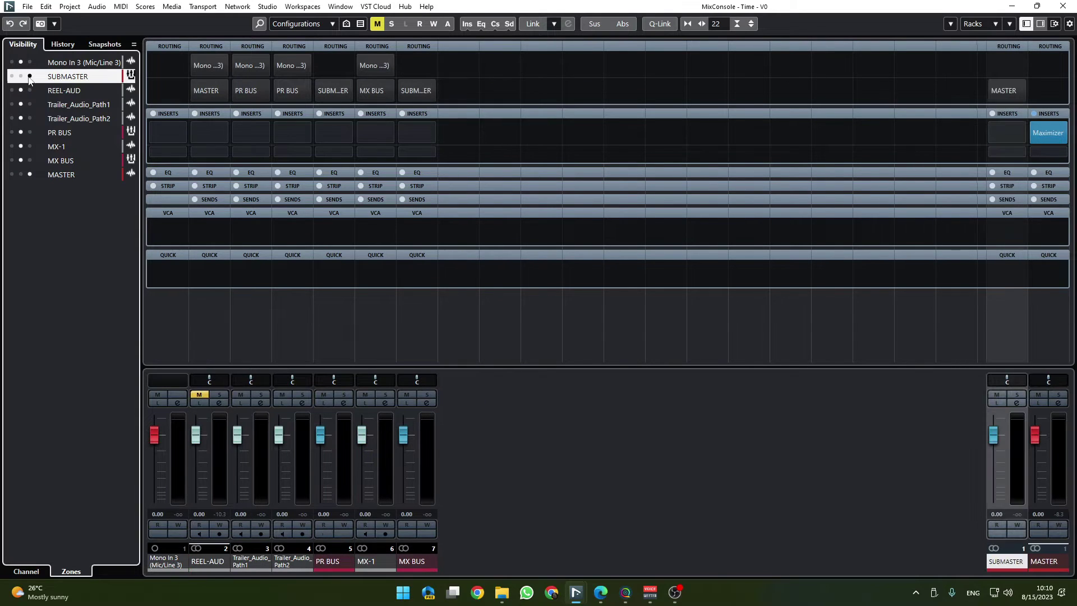
{"action": "left_click", "coordinate": [869, 454]}
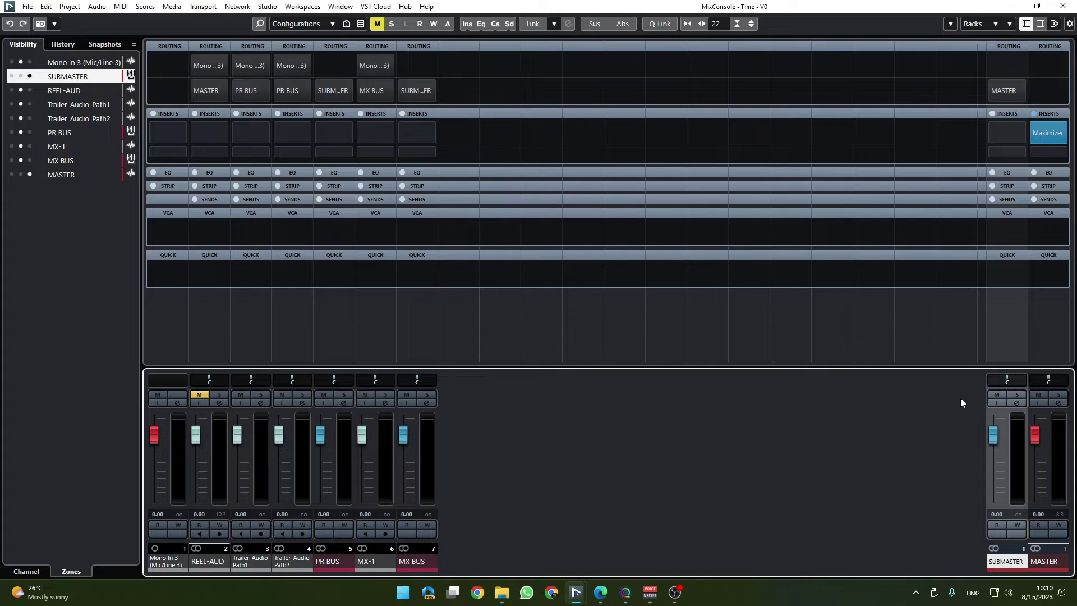
- Move PR BUS and MX BUS to the right zone and back, then close the MixConsole
{"action": "left_click", "coordinate": [417, 561]}
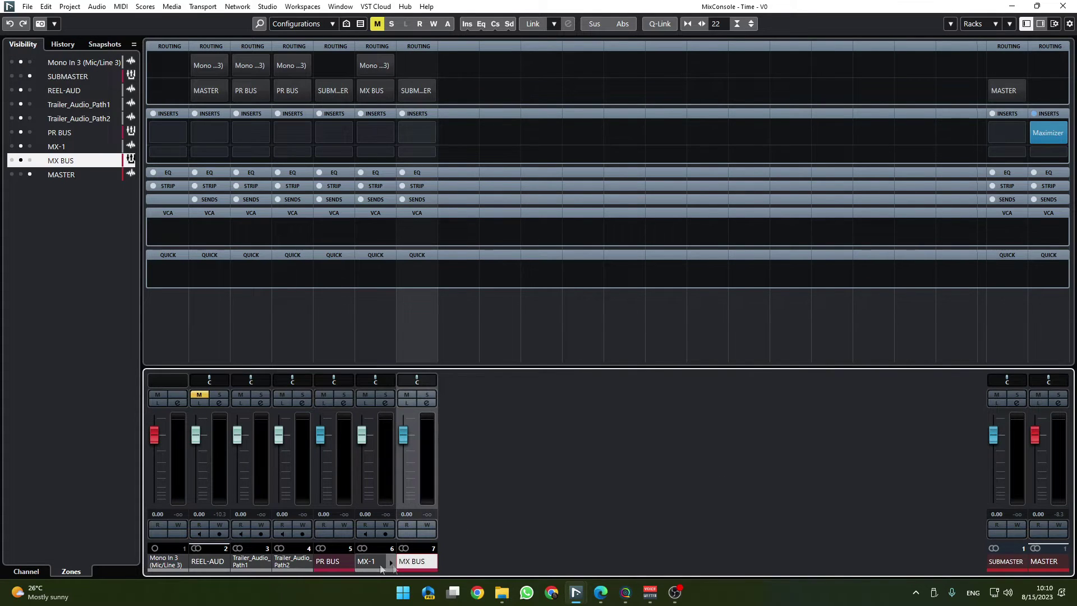
{"action": "left_click", "coordinate": [348, 559], "text": "ctrl"}
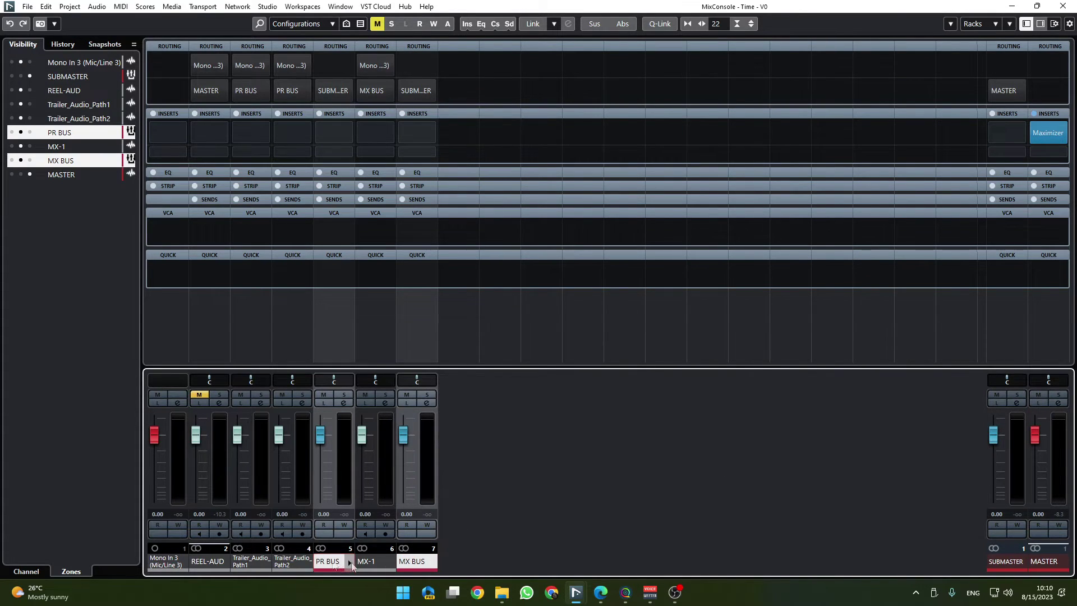
{"action": "left_click", "coordinate": [30, 132]}
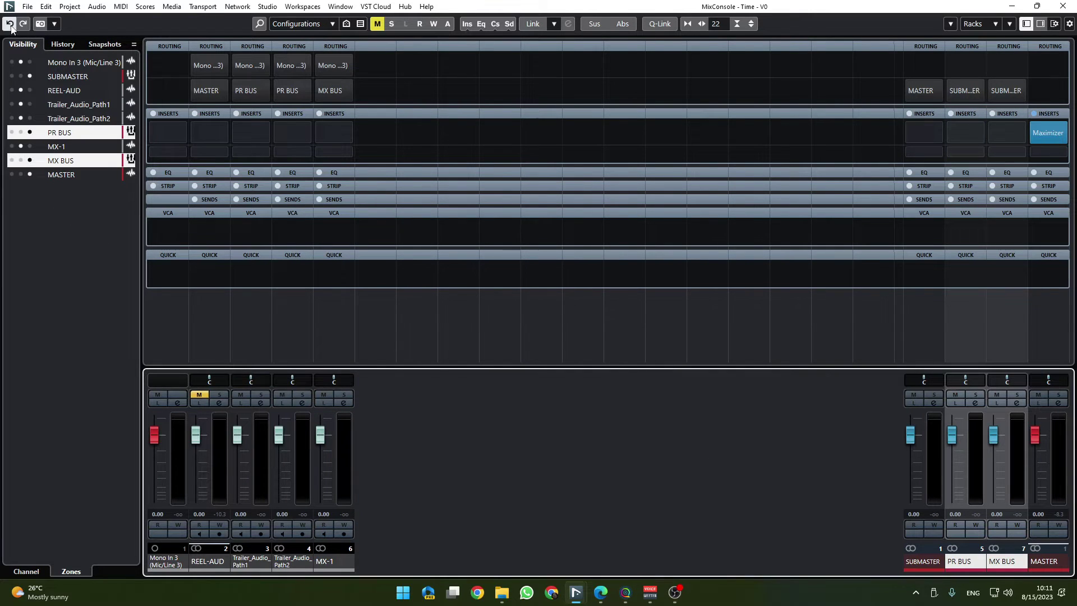
{"action": "left_click", "coordinate": [21, 132]}
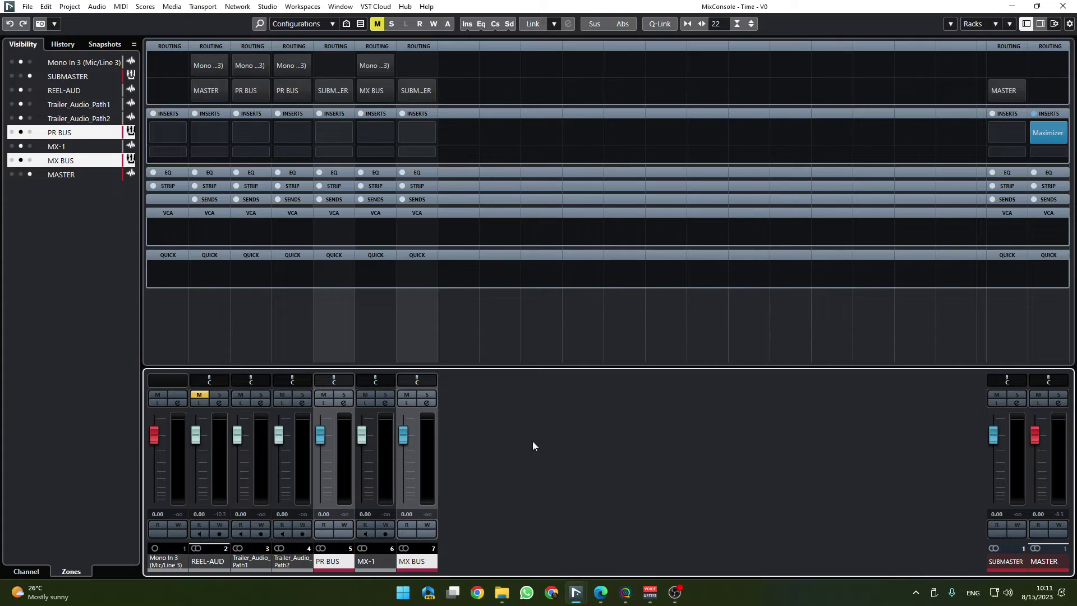
{"action": "key", "text": "F3"}
- Make the PR BUS and MX BUS tracks taller
{"action": "key", "text": "ctrl+Down"}
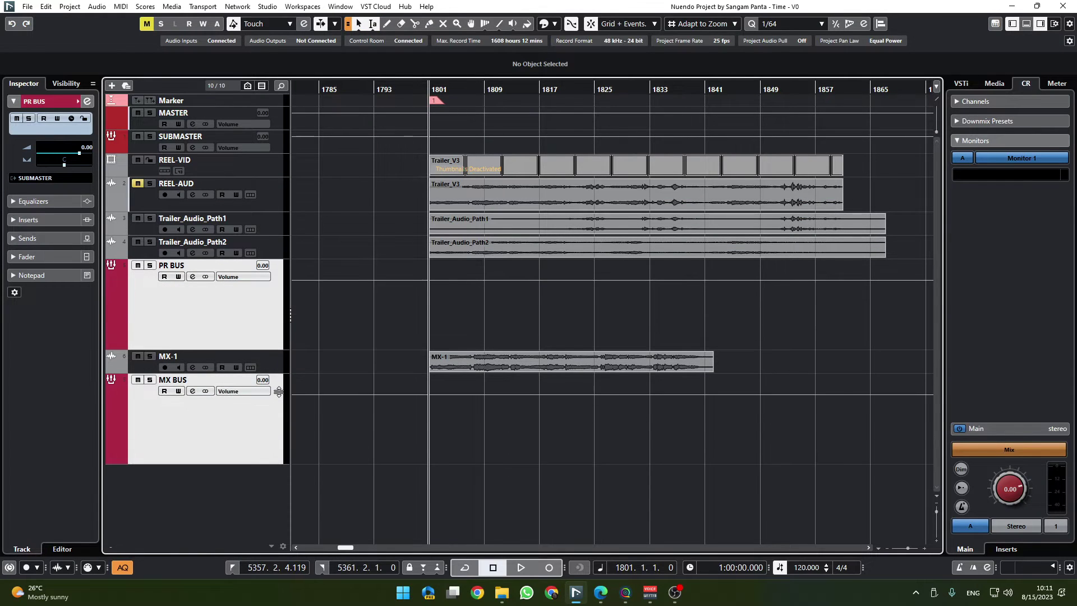
{"action": "left_click", "coordinate": [259, 319]}
{"action": "left_click", "coordinate": [227, 417]}
- Show all four hidden group-track controls, including Lock Automation and Mute Automation
{"action": "right_click", "coordinate": [235, 470]}
{"action": "left_click", "coordinate": [303, 314]}
{"action": "left_click", "coordinate": [539, 126]}
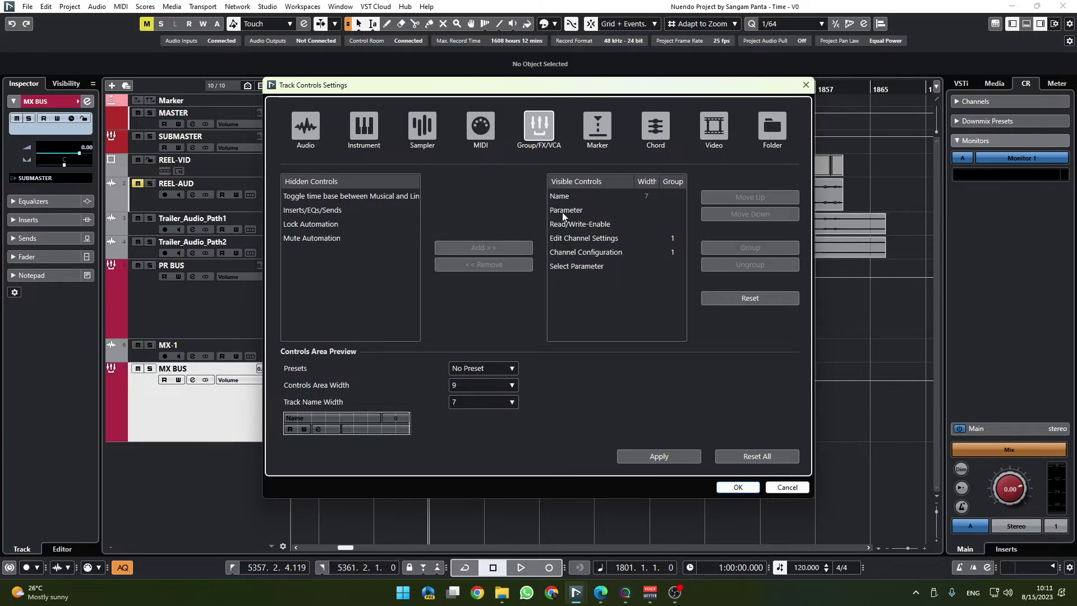
{"action": "left_click", "coordinate": [323, 238]}
{"action": "left_click", "coordinate": [334, 198], "text": "shift"}
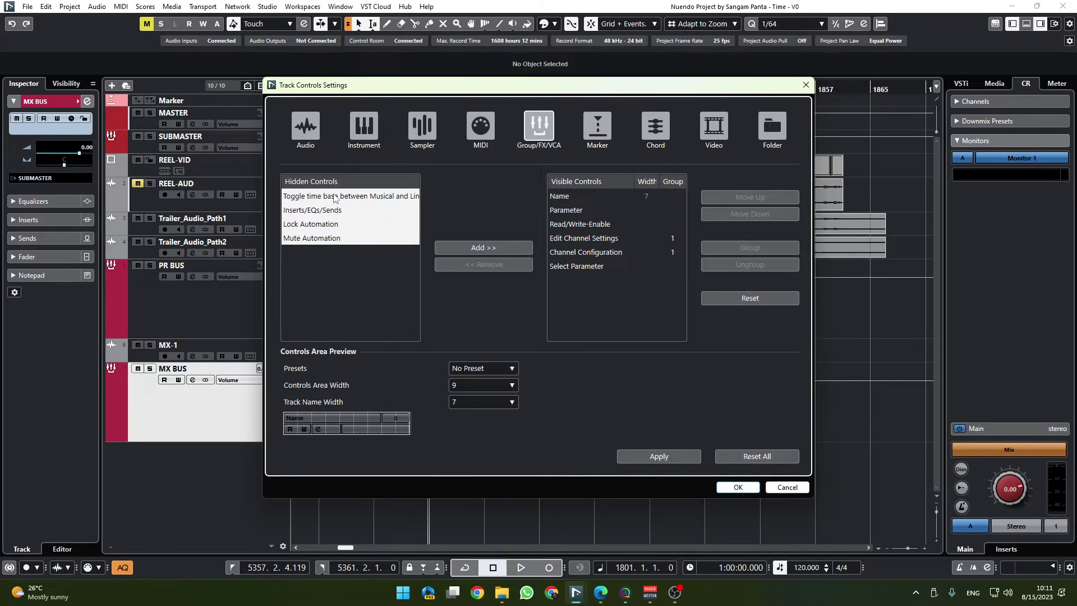
{"action": "left_click", "coordinate": [480, 248]}
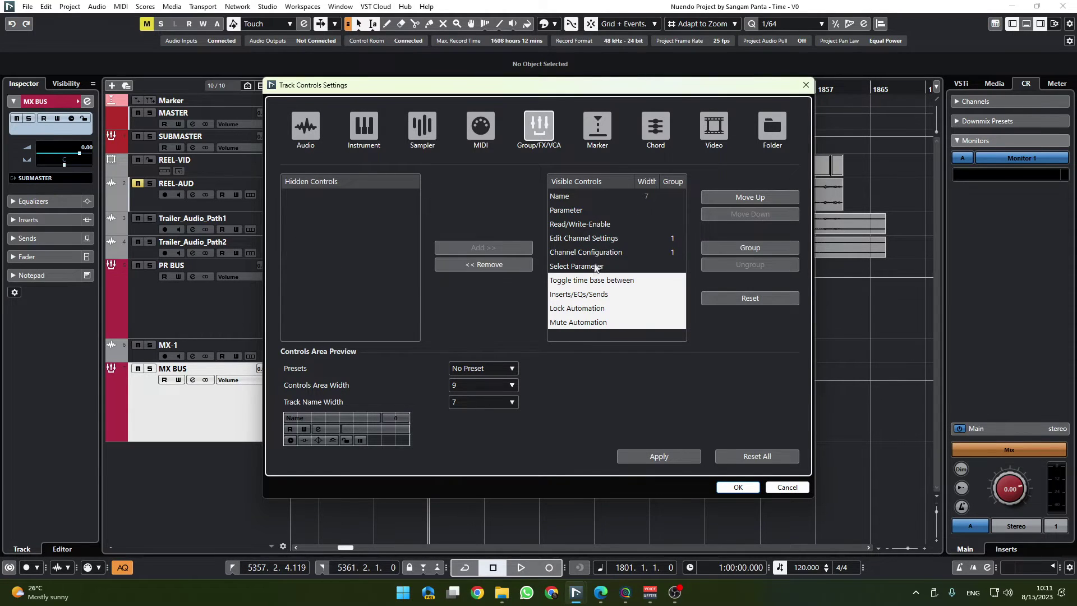
- Lock PR BUS and MX BUS, adding an MX BUS volume point at about -0.30
{"action": "left_click", "coordinate": [737, 486]}
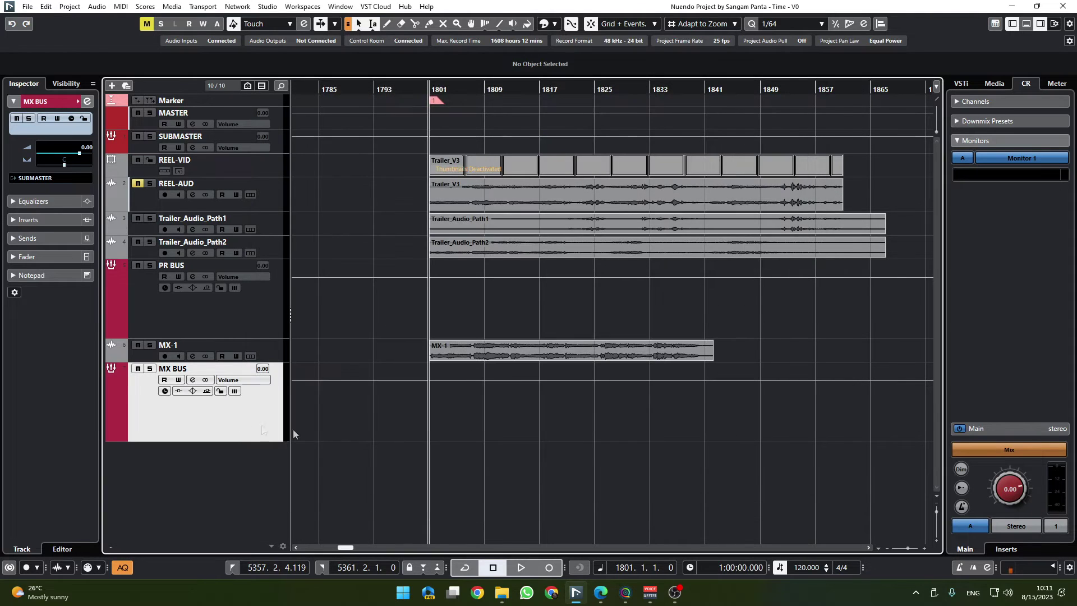
{"action": "left_click", "coordinate": [220, 391]}
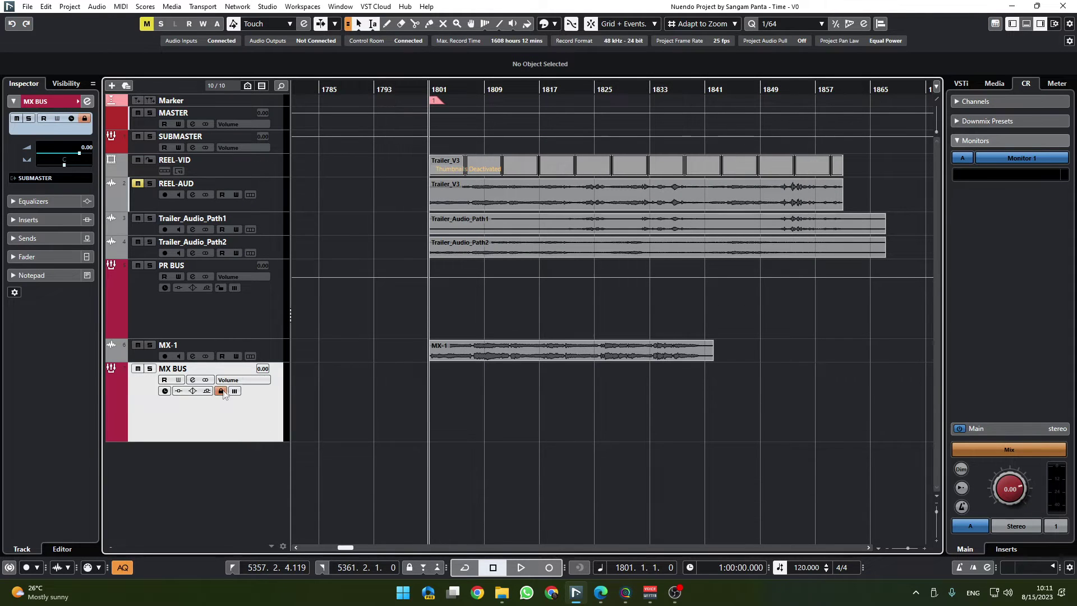
{"action": "left_click", "coordinate": [271, 307]}
{"action": "left_click", "coordinate": [220, 287]}
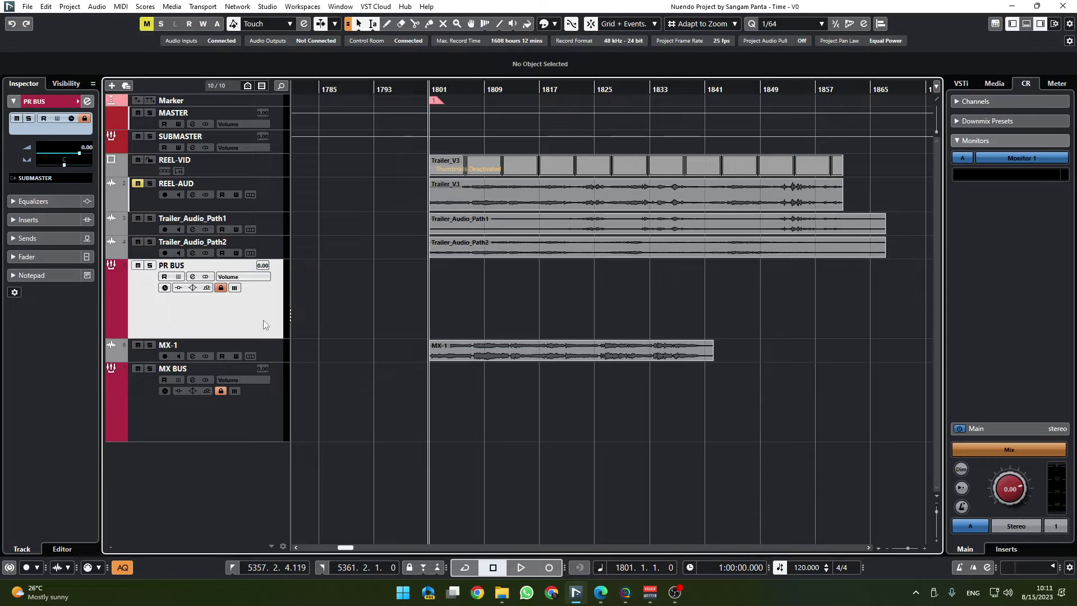
{"action": "left_click", "coordinate": [220, 390]}
{"action": "left_click", "coordinate": [437, 396]}
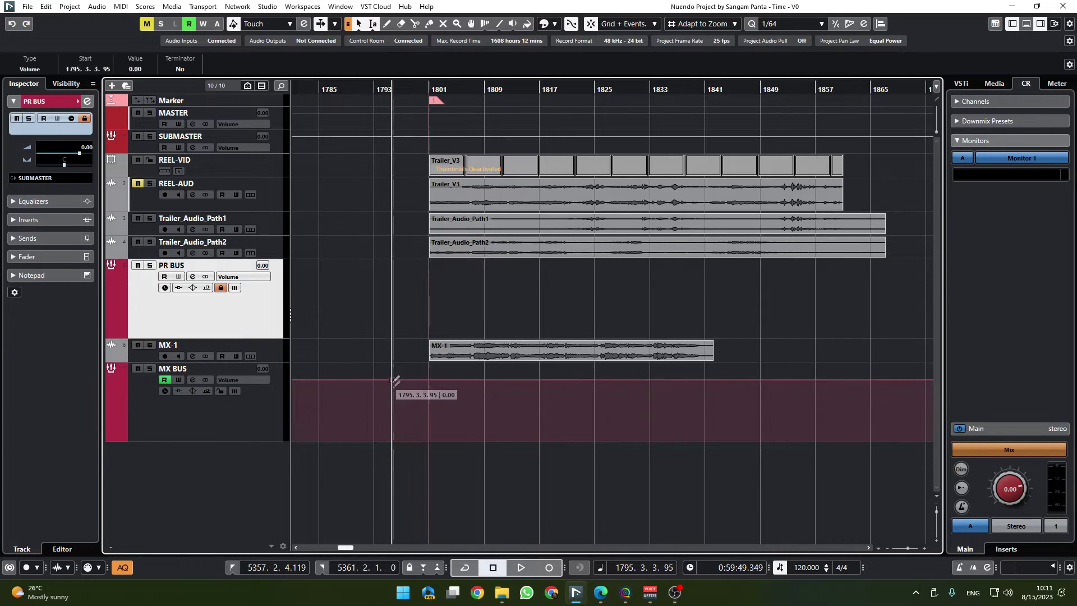
{"action": "left_click_drag", "start_coordinate": [437, 395], "coordinate": [437, 382]}
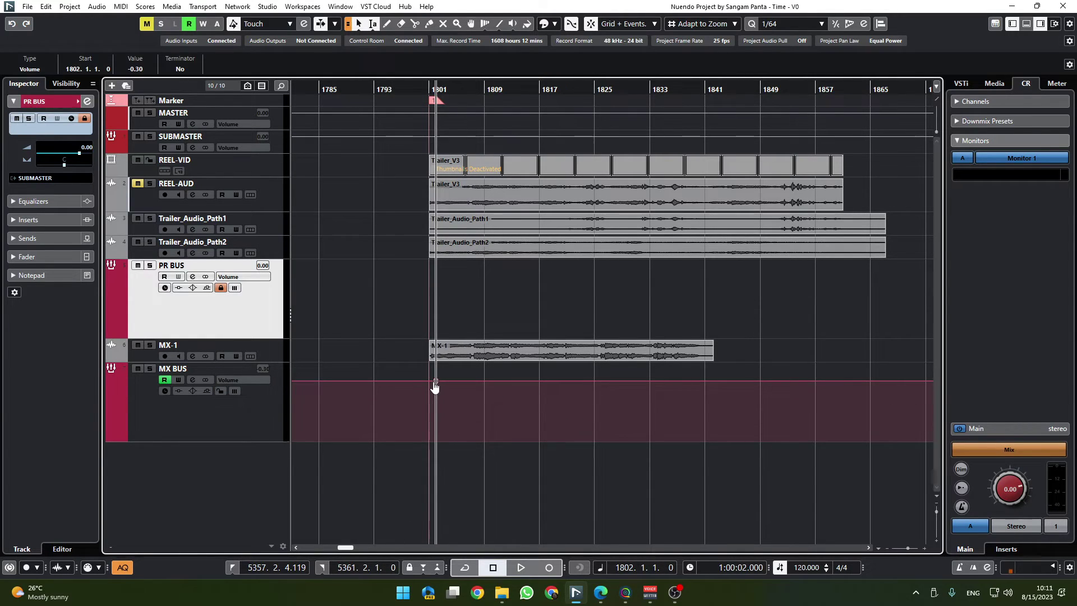
{"action": "left_click", "coordinate": [220, 391]}
- Lock the SUBMASTER and MASTER tracks and shrink both to a single row
{"action": "left_click", "coordinate": [238, 163]}
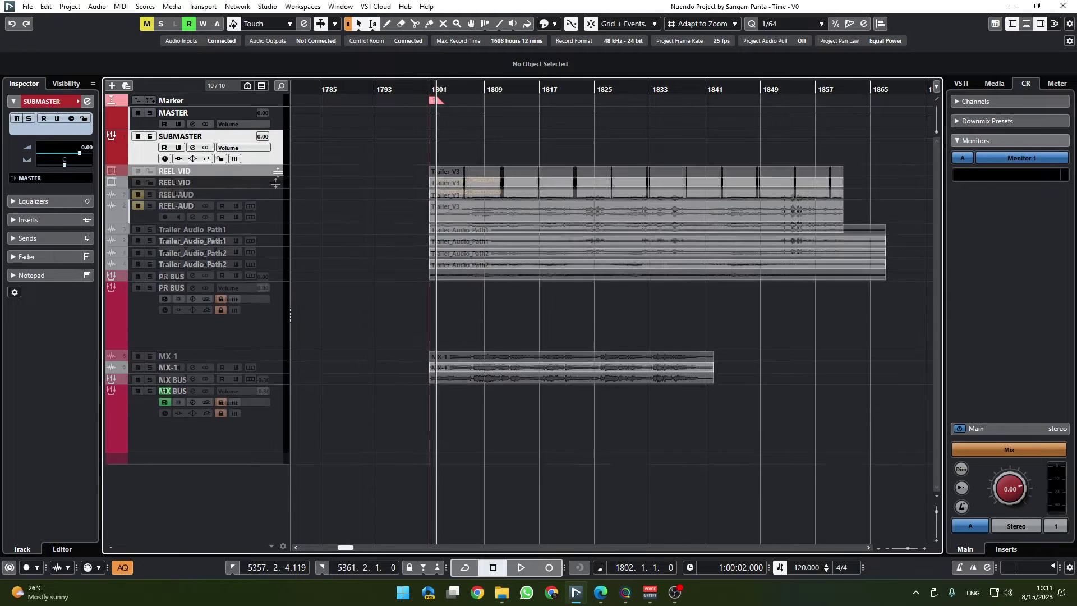
{"action": "left_click", "coordinate": [220, 158]}
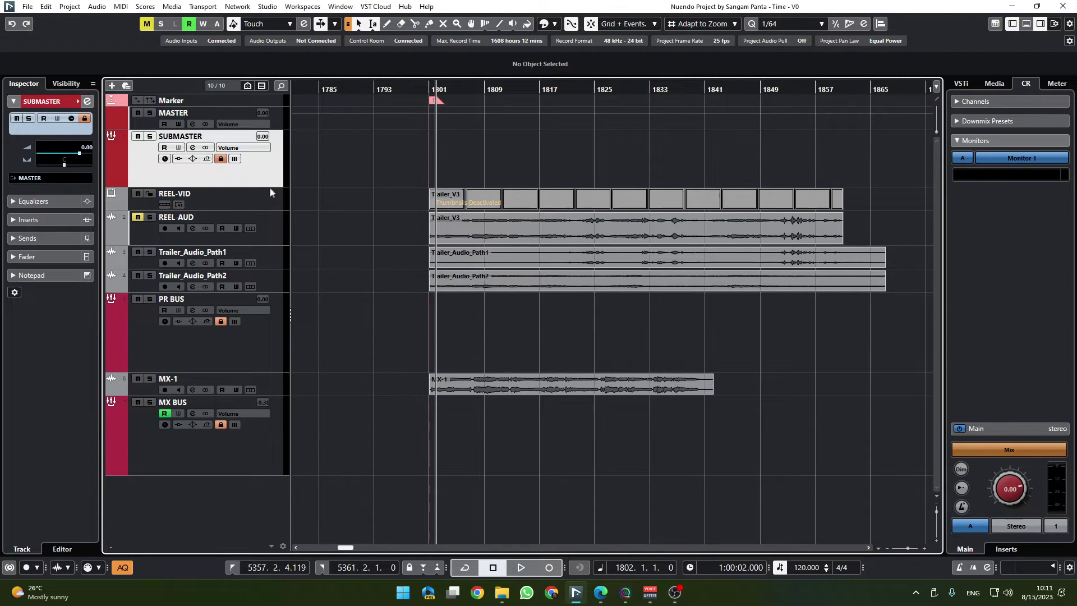
{"action": "left_click_drag", "start_coordinate": [269, 187], "coordinate": [284, 119]}
{"action": "left_click", "coordinate": [275, 119]}
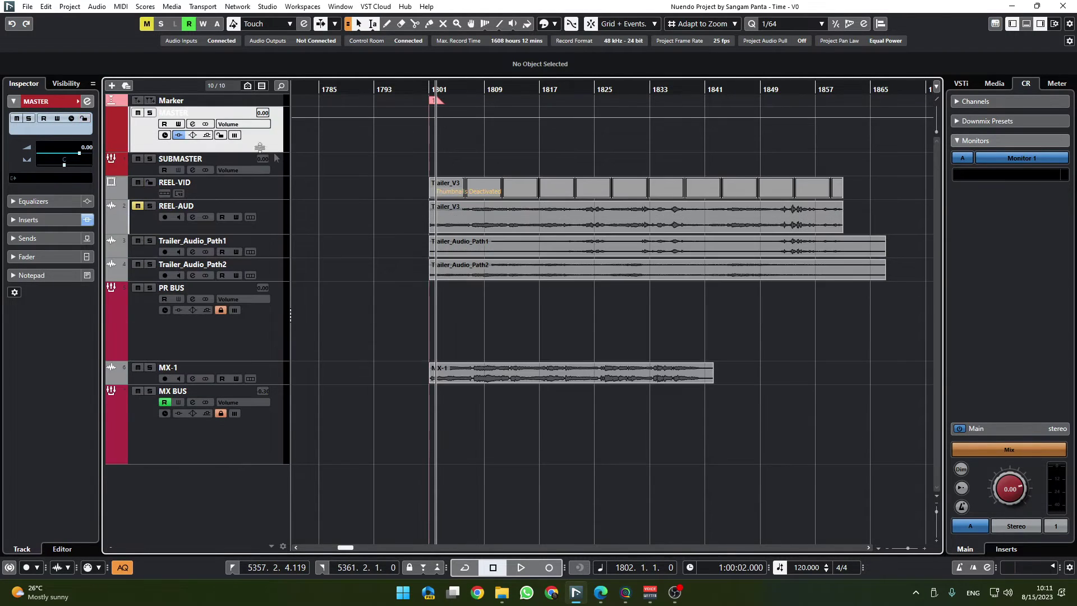
{"action": "left_click", "coordinate": [220, 135]}
{"action": "left_click_drag", "start_coordinate": [284, 153], "coordinate": [282, 141]}
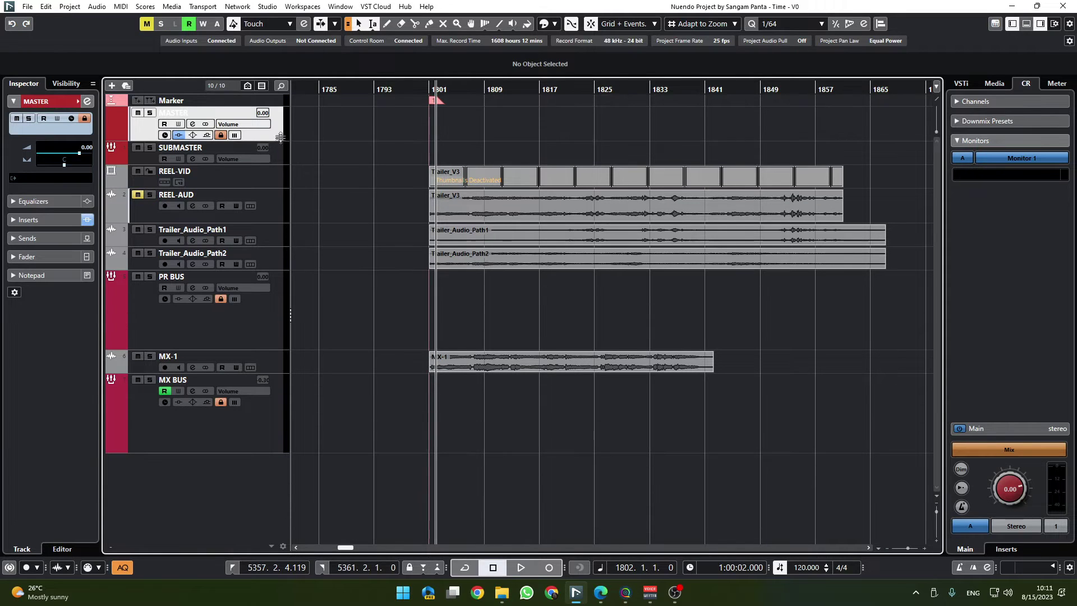
- Shrink PR BUS and MX BUS to compact height, turning off MX BUS automation read
{"action": "left_click", "coordinate": [265, 343]}
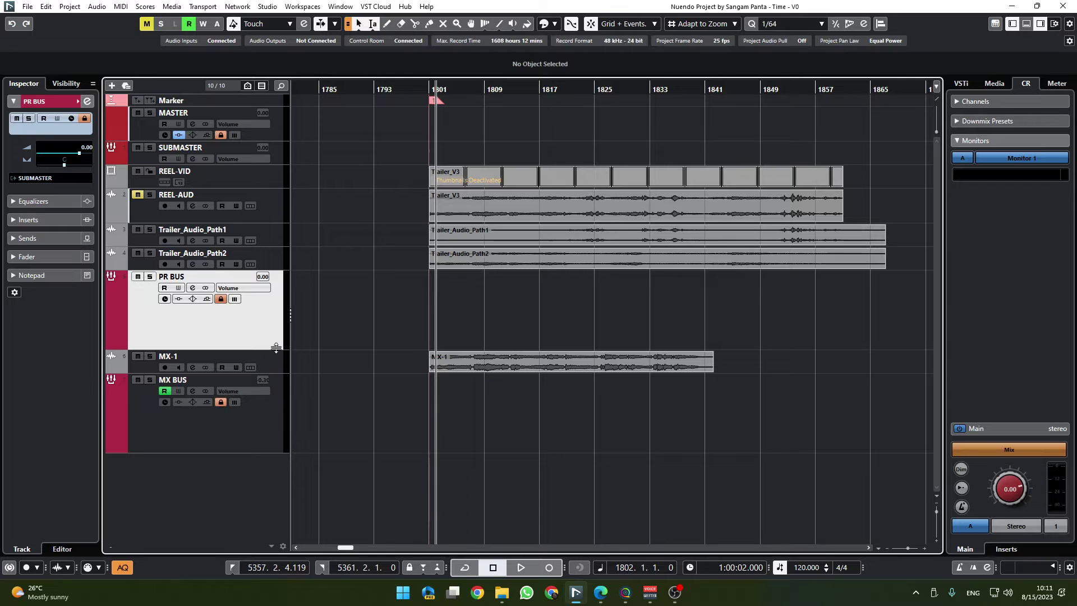
{"action": "left_click_drag", "start_coordinate": [277, 349], "coordinate": [277, 305]}
{"action": "left_click", "coordinate": [205, 365]}
{"action": "left_click", "coordinate": [165, 346]}
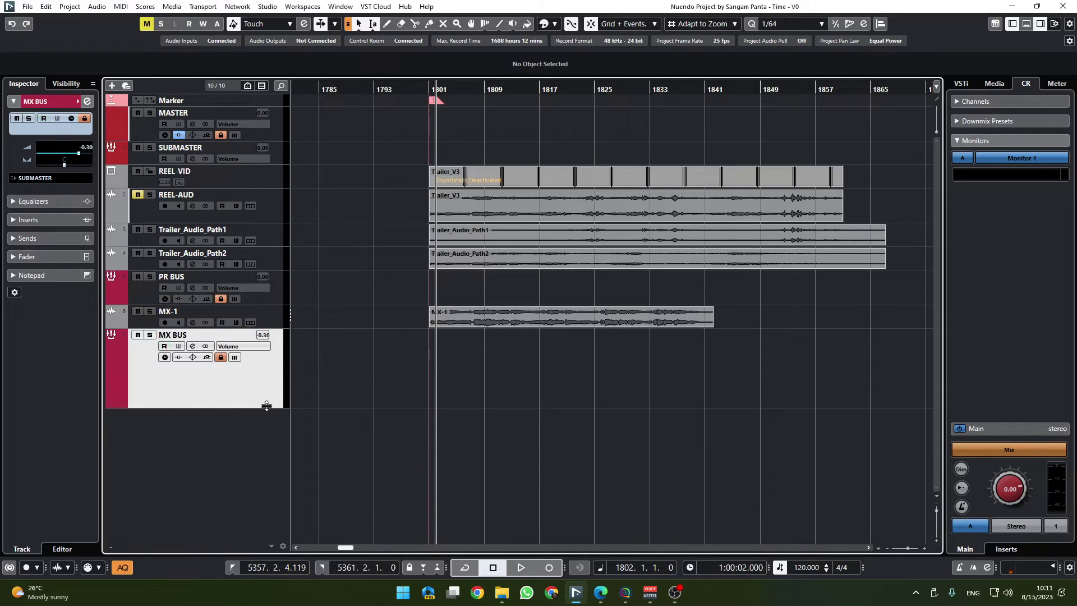
{"action": "left_click_drag", "start_coordinate": [267, 407], "coordinate": [314, 363]}
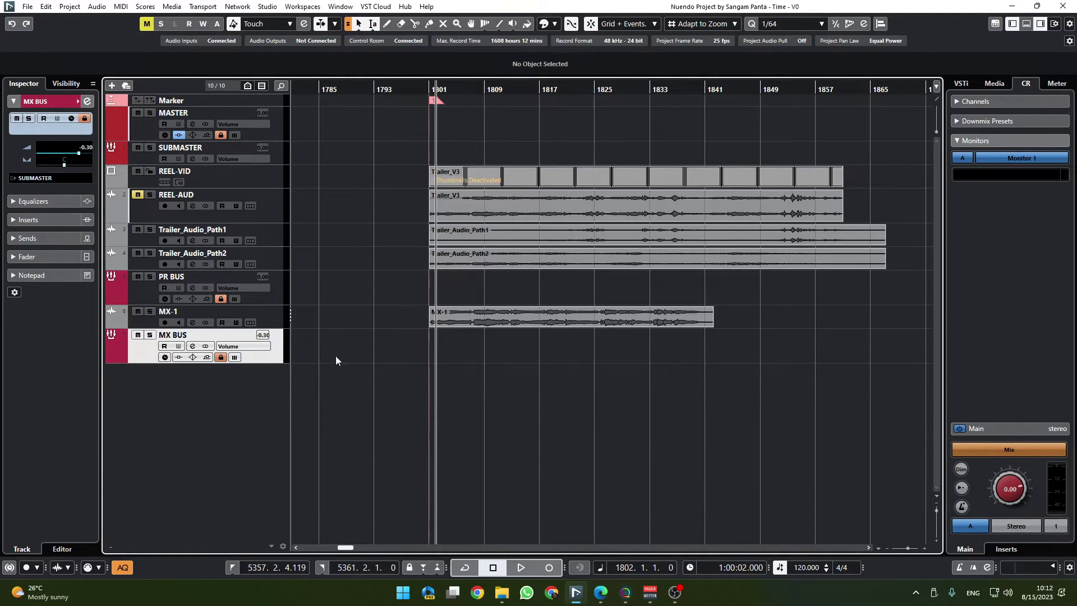
{"action": "left_click", "coordinate": [277, 297]}
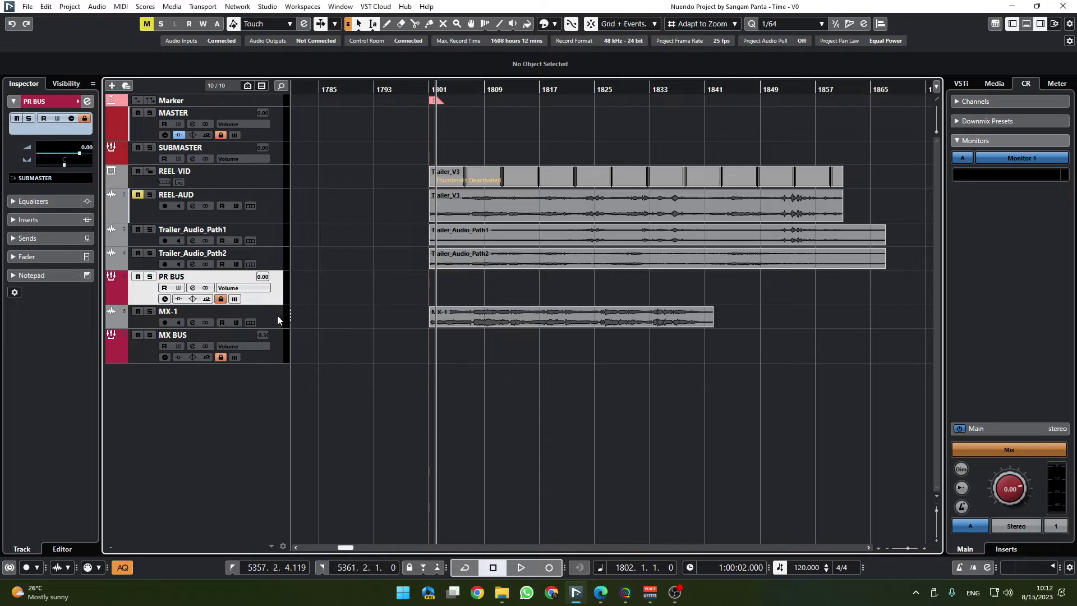
{"action": "left_click", "coordinate": [276, 318]}
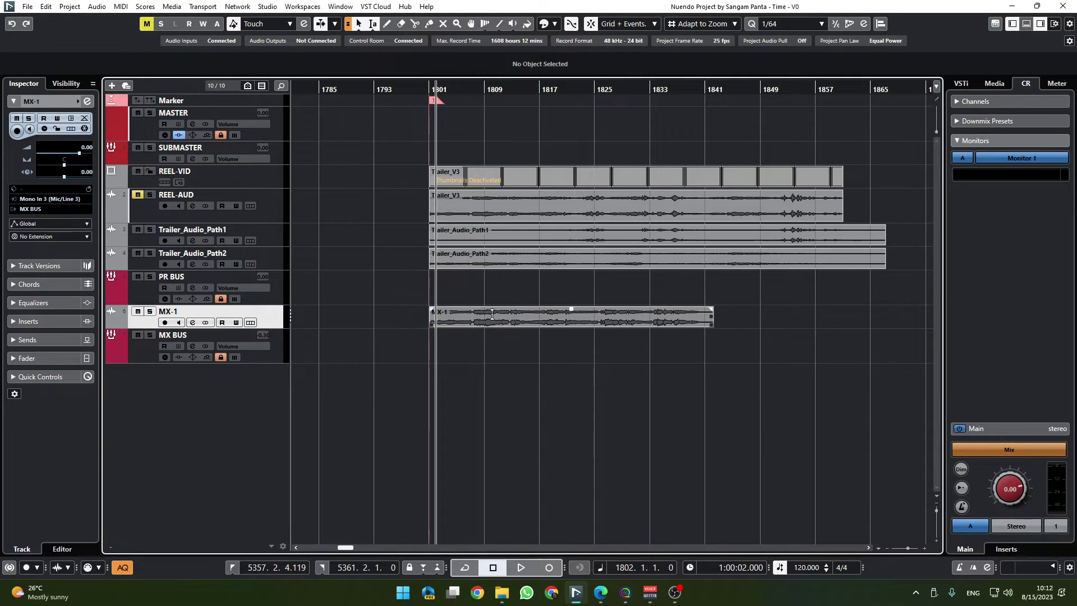
- Duplicate MX-1 without data via Edit > Macros and rename the copy MX-2
{"action": "left_click", "coordinate": [47, 7]}
{"action": "mouse_move", "coordinate": [139, 419]}
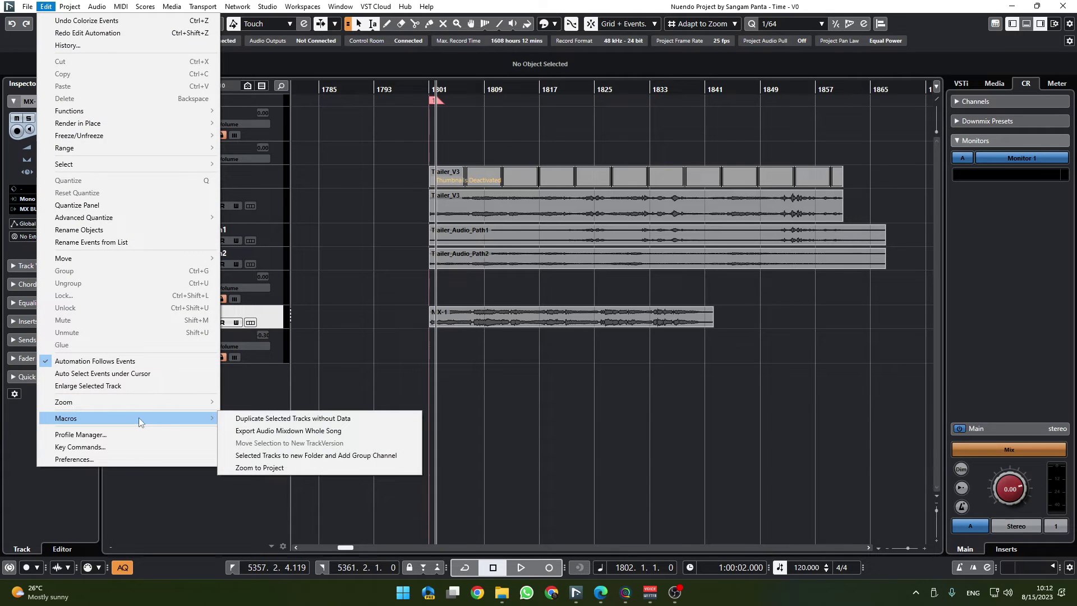
{"action": "left_click", "coordinate": [288, 420]}
{"action": "double_click", "coordinate": [206, 335]}
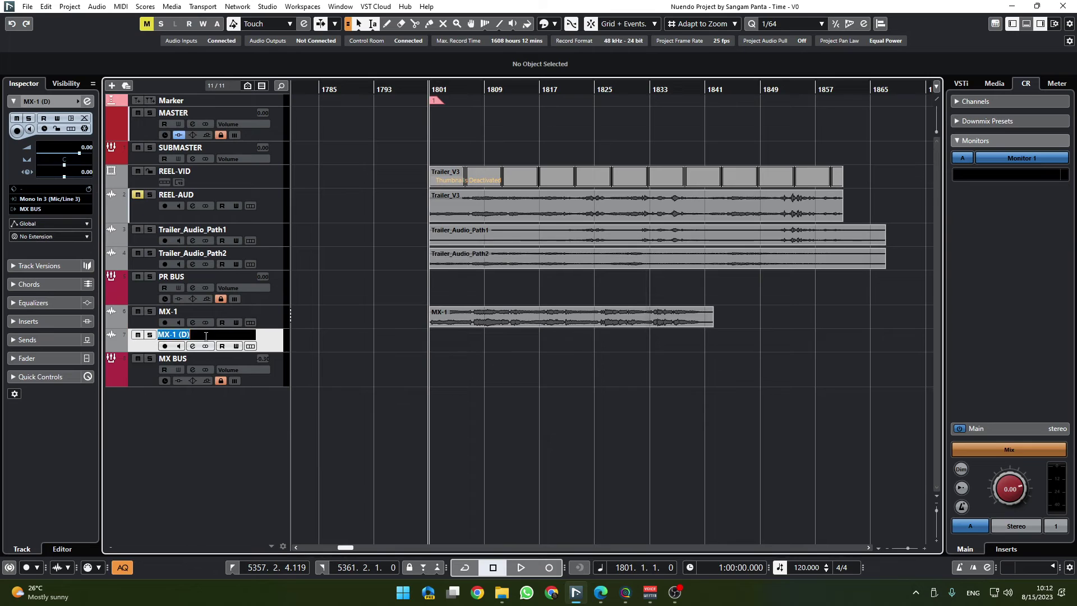
{"action": "left_click", "coordinate": [205, 335]}
{"action": "key", "text": "BackSpace"}
{"action": "key", "text": "BackSpace"}
{"action": "type", "text": "2"}
{"action": "key", "text": "Return"}
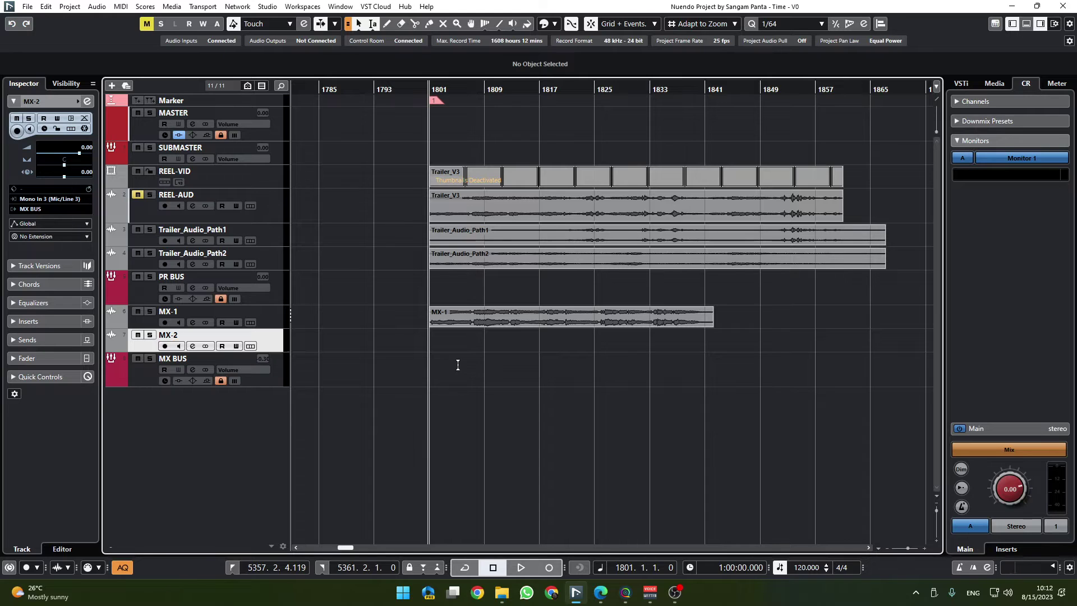
- Select the MX-1, MX-2 and MX BUS tracks together
{"action": "scroll", "coordinate": [460, 362], "scroll_direction": "right", "scroll_amount": 3}
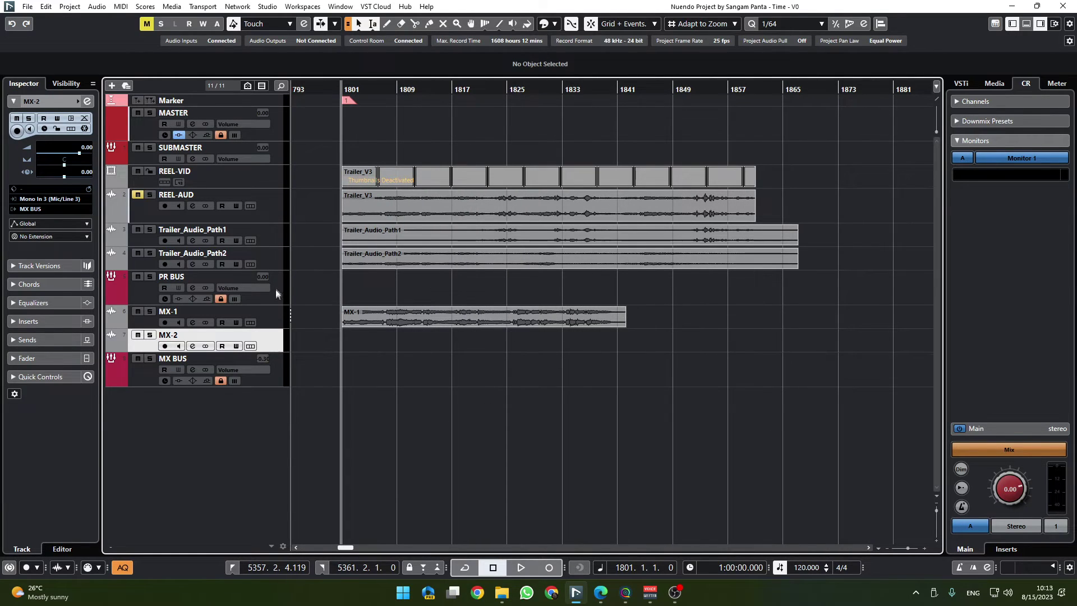
{"action": "left_click", "coordinate": [277, 320]}
{"action": "left_click", "coordinate": [280, 375], "text": "shift"}
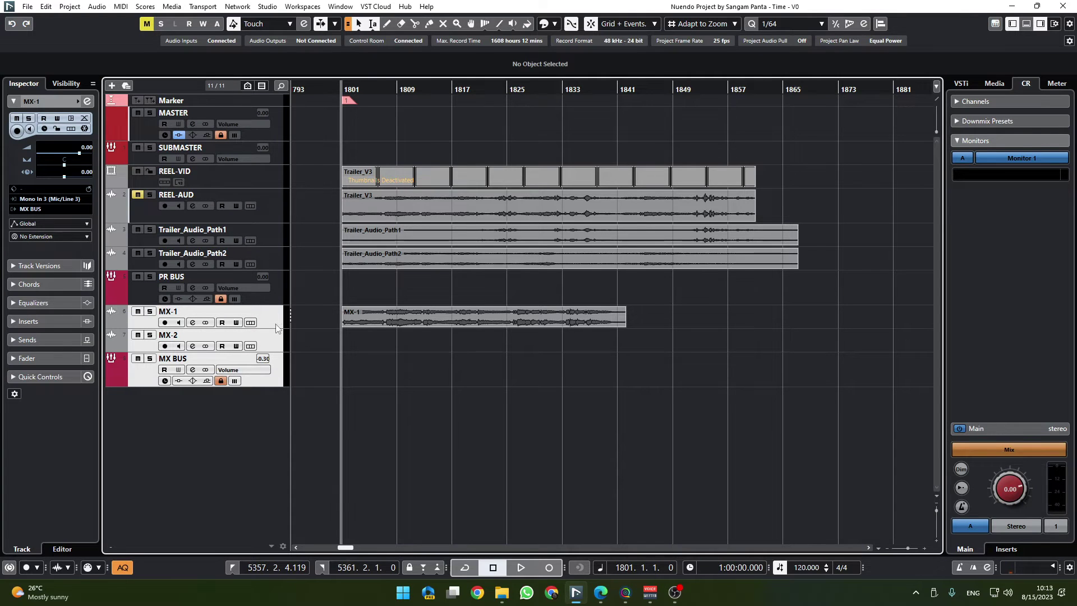
{"action": "right_click", "coordinate": [275, 324]}
- Create a folder track named MX FOLDER and move MX-1, MX-2 and MX BUS into it
{"action": "mouse_move", "coordinate": [355, 49]}
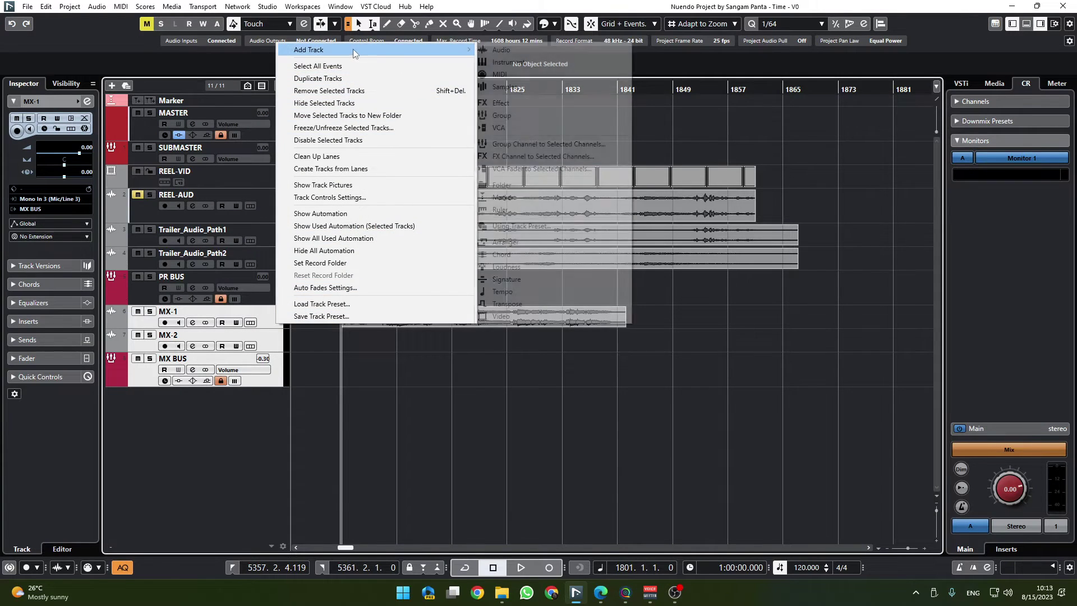
{"action": "left_click", "coordinate": [549, 183]}
{"action": "type", "text": "MX"}
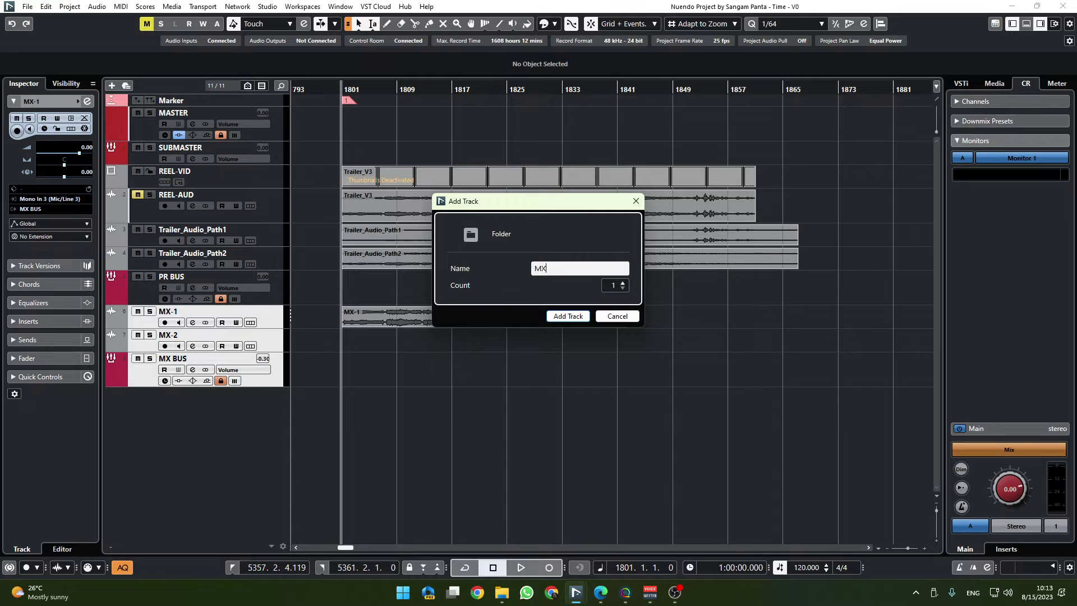
{"action": "type", "text": " FOLDER"}
{"action": "key", "text": "Return"}
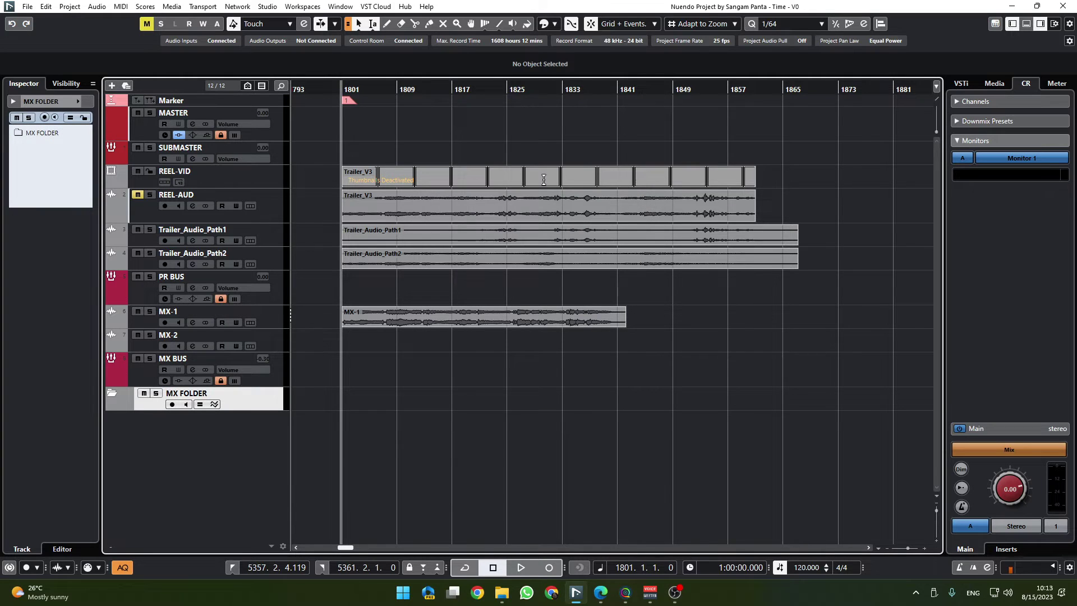
{"action": "left_click", "coordinate": [280, 326]}
{"action": "left_click", "coordinate": [264, 361], "text": "shift"}
{"action": "left_click_drag", "start_coordinate": [263, 362], "coordinate": [278, 397]}
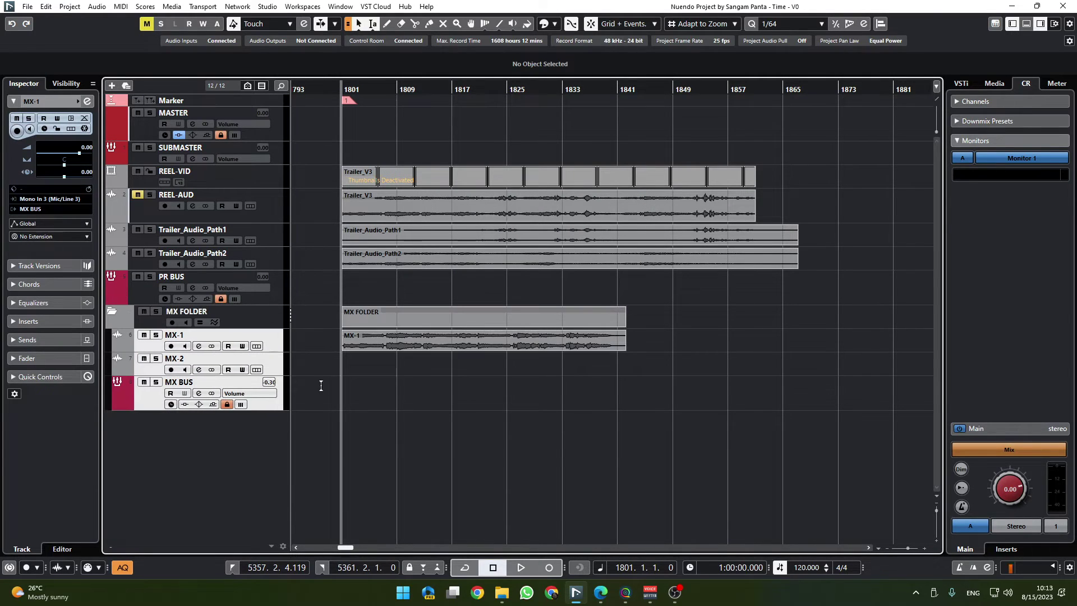
- Colour MX FOLDER deep blue, collapse it, and select Trailer_Audio_Path1 through PR BUS
{"action": "left_click", "coordinate": [279, 327]}
{"action": "left_click", "coordinate": [543, 24]}
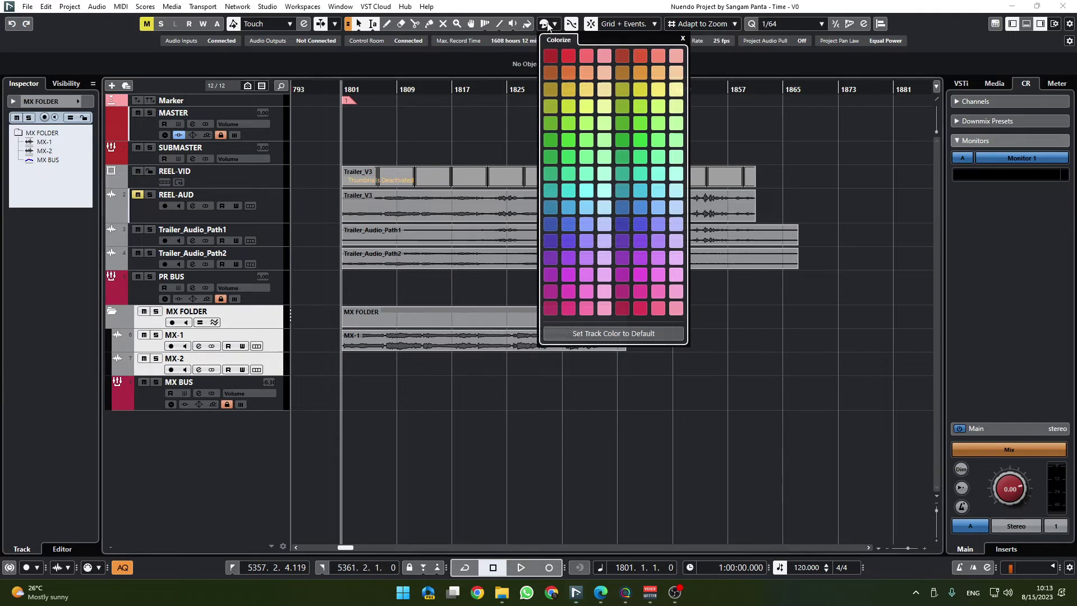
{"action": "left_click", "coordinate": [642, 207]}
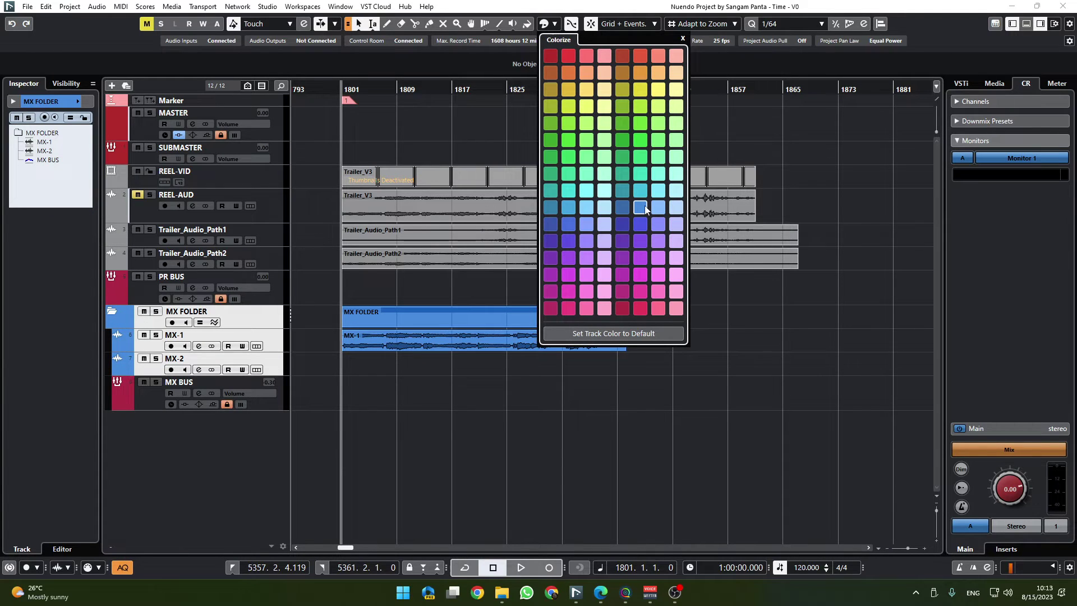
{"action": "left_click", "coordinate": [592, 208]}
{"action": "left_click", "coordinate": [639, 207]}
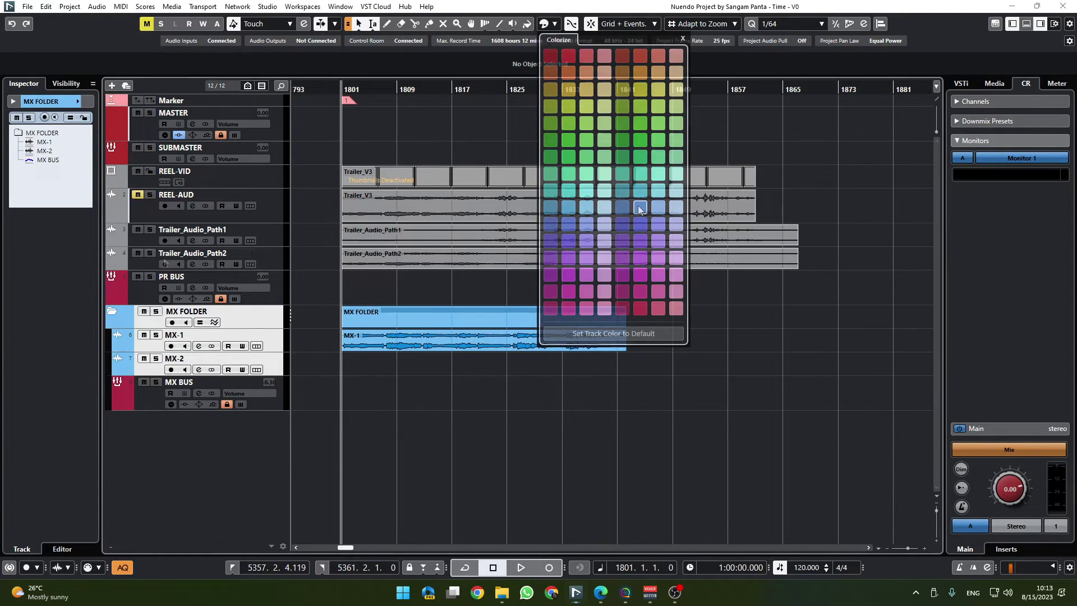
{"action": "left_click", "coordinate": [113, 316]}
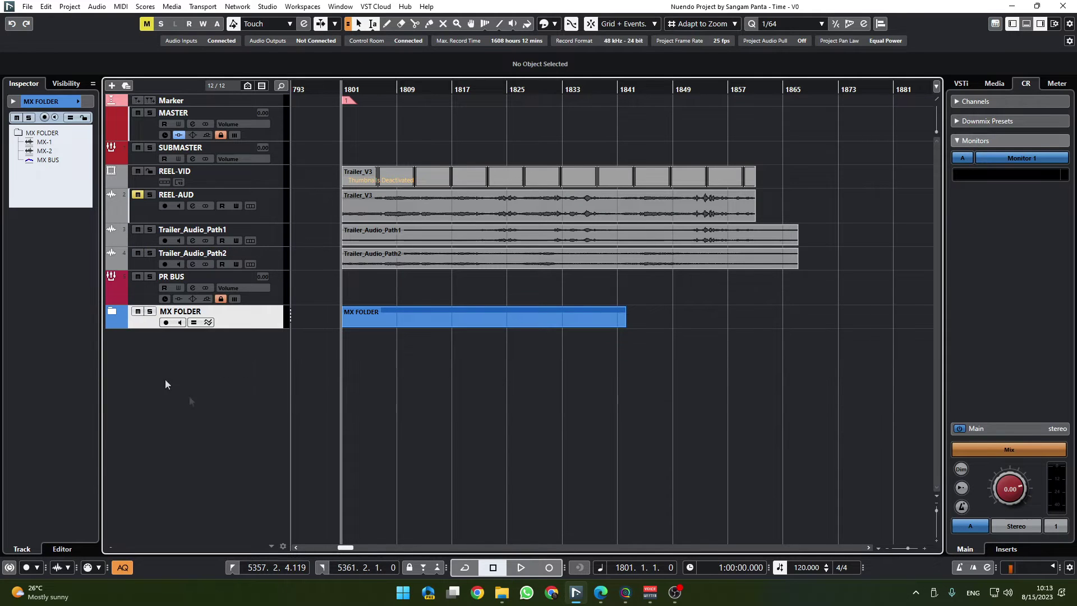
{"action": "left_click", "coordinate": [278, 233]}
{"action": "left_click", "coordinate": [271, 280], "text": "shift"}
- Create a PR FOLDER track above Trailer_Audio_Path1 and move the PR tracks into it
{"action": "right_click", "coordinate": [274, 229]}
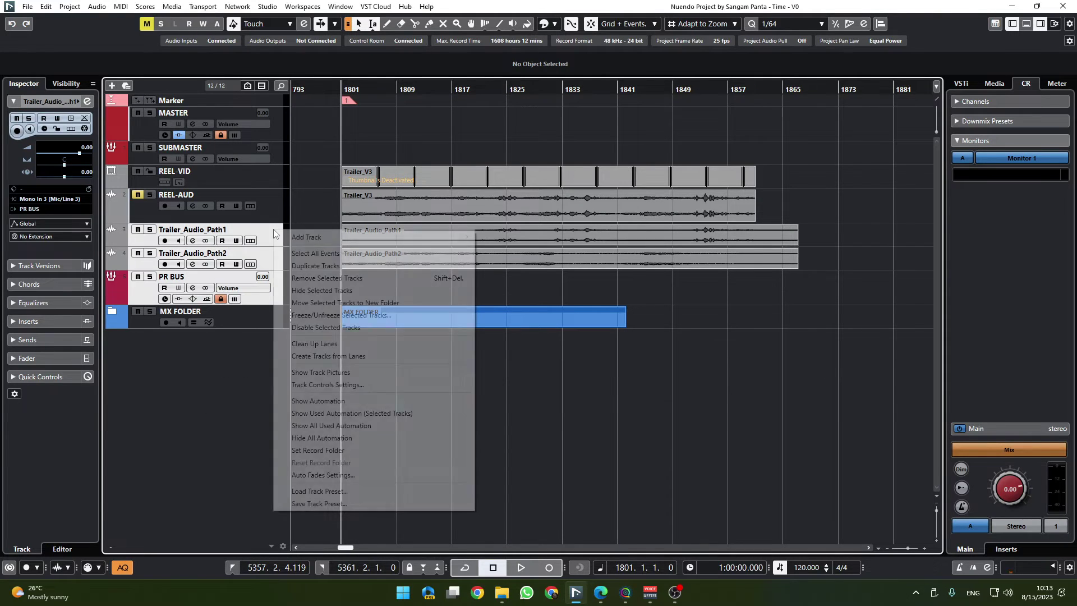
{"action": "mouse_move", "coordinate": [314, 236]}
{"action": "left_click", "coordinate": [500, 372]}
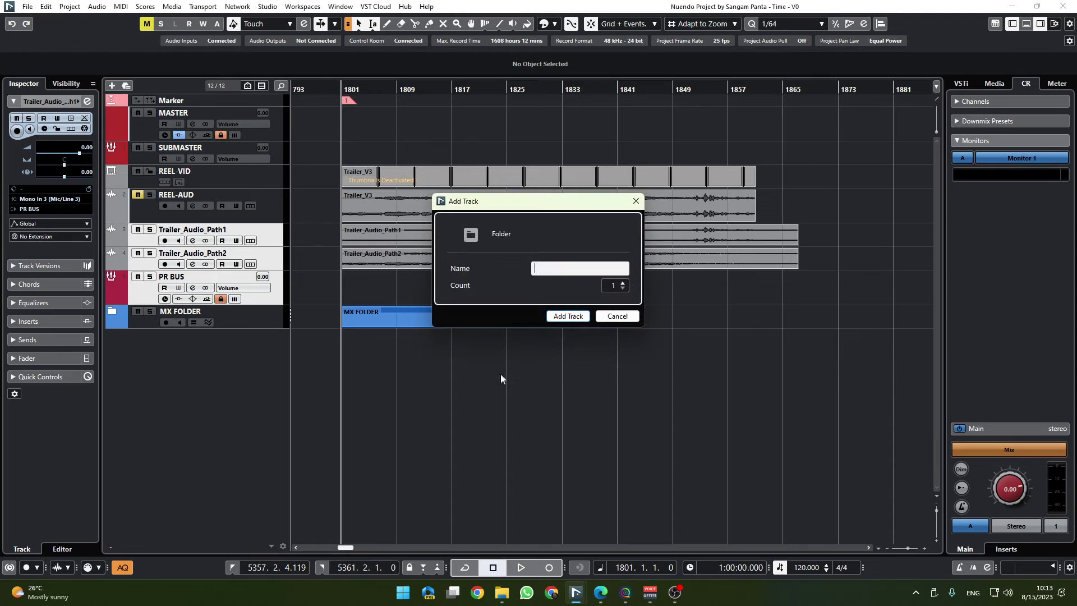
{"action": "type", "text": "PR FOLDER"}
{"action": "key", "text": "Return"}
{"action": "left_click_drag", "start_coordinate": [305, 320], "coordinate": [279, 242]}
{"action": "left_click", "coordinate": [272, 307], "text": "shift"}
- Colour PR FOLDER yellow and collapse it
{"action": "left_click", "coordinate": [554, 24]}
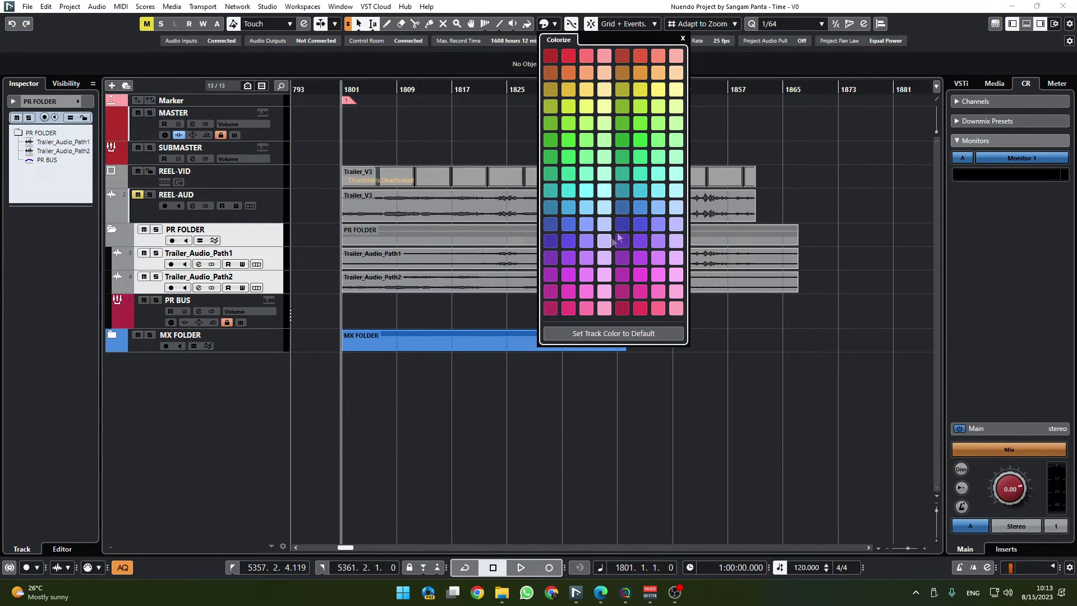
{"action": "left_click", "coordinate": [640, 258]}
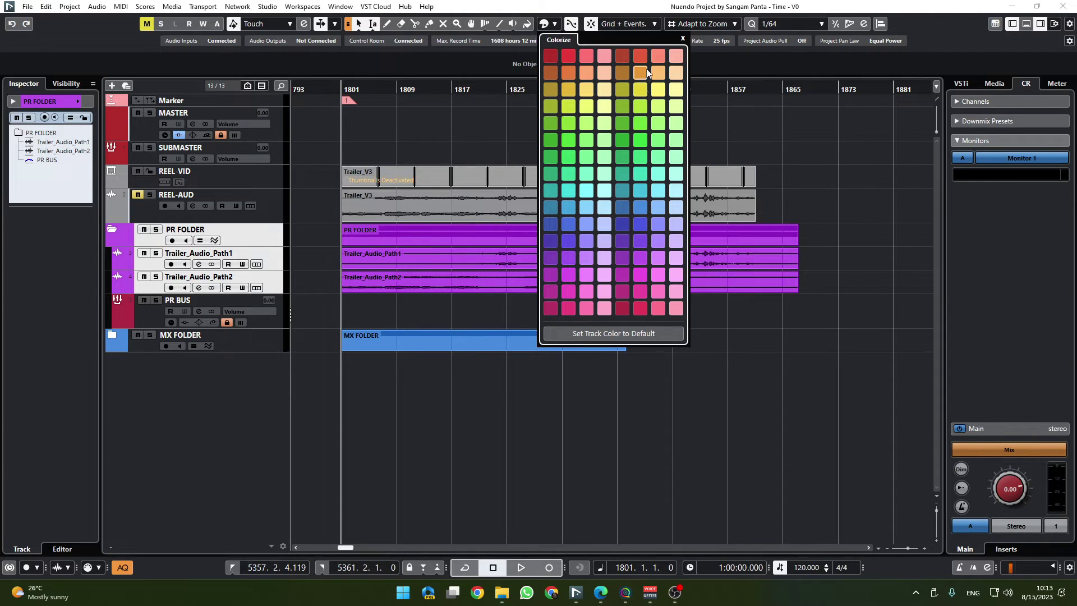
{"action": "left_click", "coordinate": [641, 89]}
{"action": "left_click", "coordinate": [502, 405]}
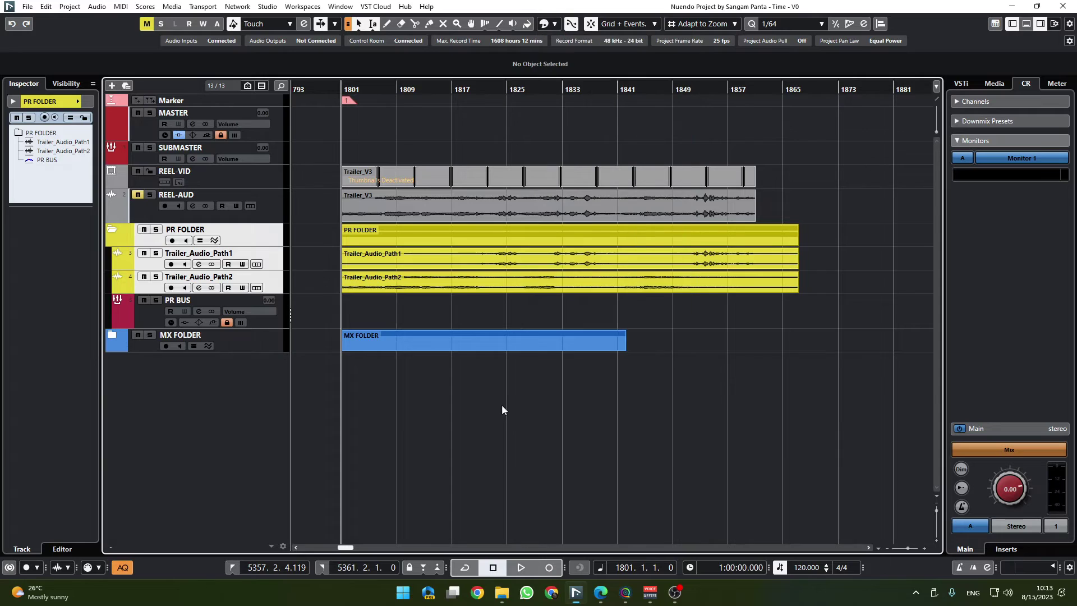
- Divide the track list and move REEL-VID and REEL-AUD into a shrunken upper zone
{"action": "left_click", "coordinate": [936, 103]}
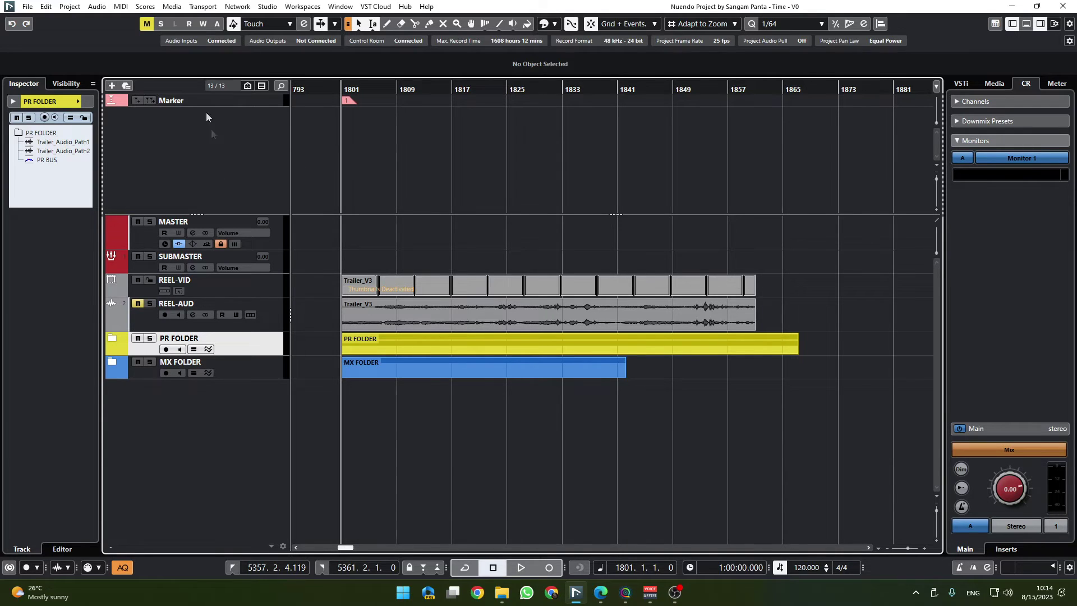
{"action": "left_click", "coordinate": [271, 318]}
{"action": "left_click", "coordinate": [274, 292], "text": "shift"}
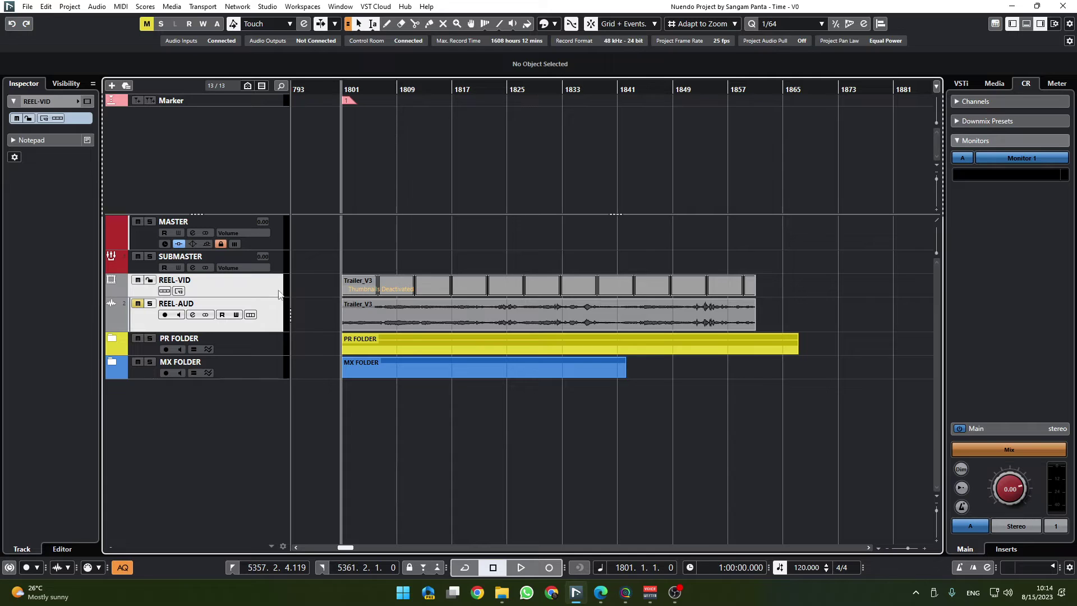
{"action": "mouse_move", "coordinate": [274, 290]}
{"action": "left_mouse_down"}
{"action": "mouse_move", "coordinate": [277, 151]}
{"action": "mouse_move", "coordinate": [263, 130]}
{"action": "left_mouse_up"}
{"action": "left_click", "coordinate": [264, 162]}
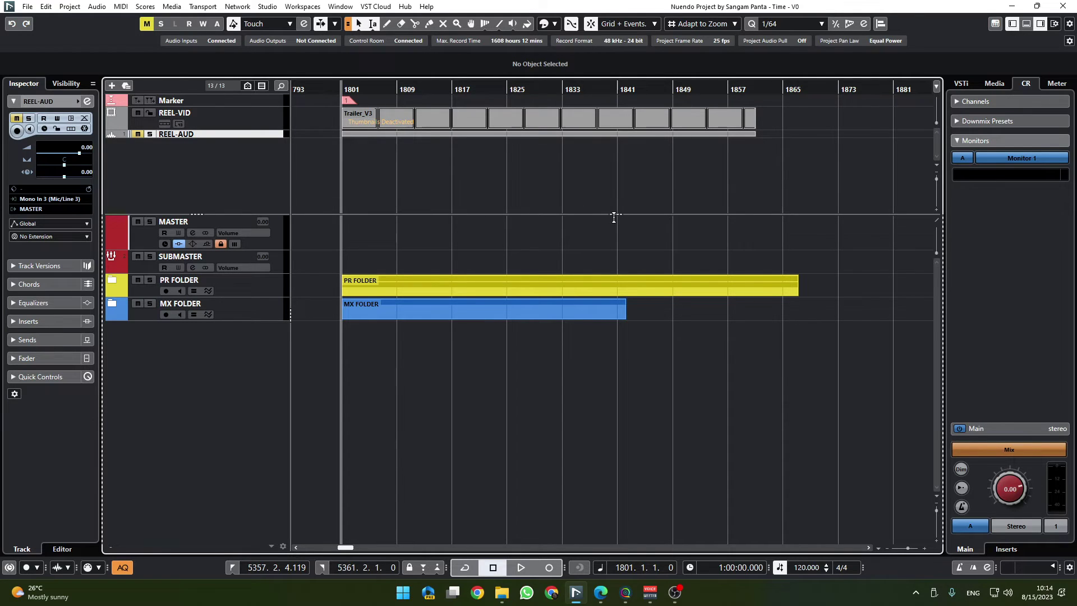
{"action": "left_click_drag", "start_coordinate": [616, 214], "coordinate": [616, 138]}
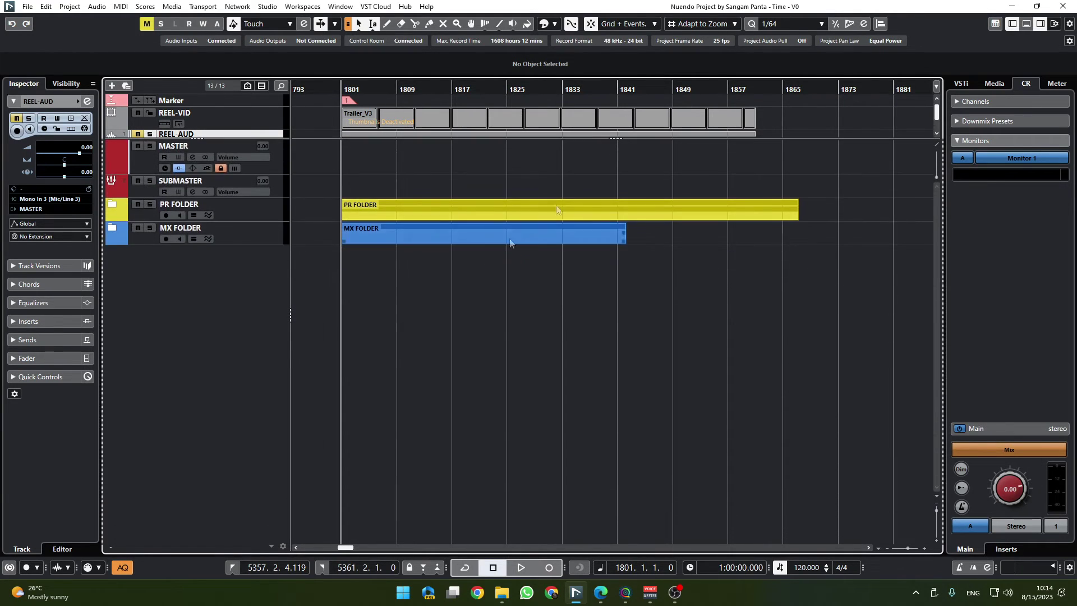
- Move MASTER and SUBMASTER into the top zone, making MASTER shorter and REEL-AUD taller
{"action": "left_click", "coordinate": [280, 161]}
{"action": "left_click", "coordinate": [277, 190], "text": "shift"}
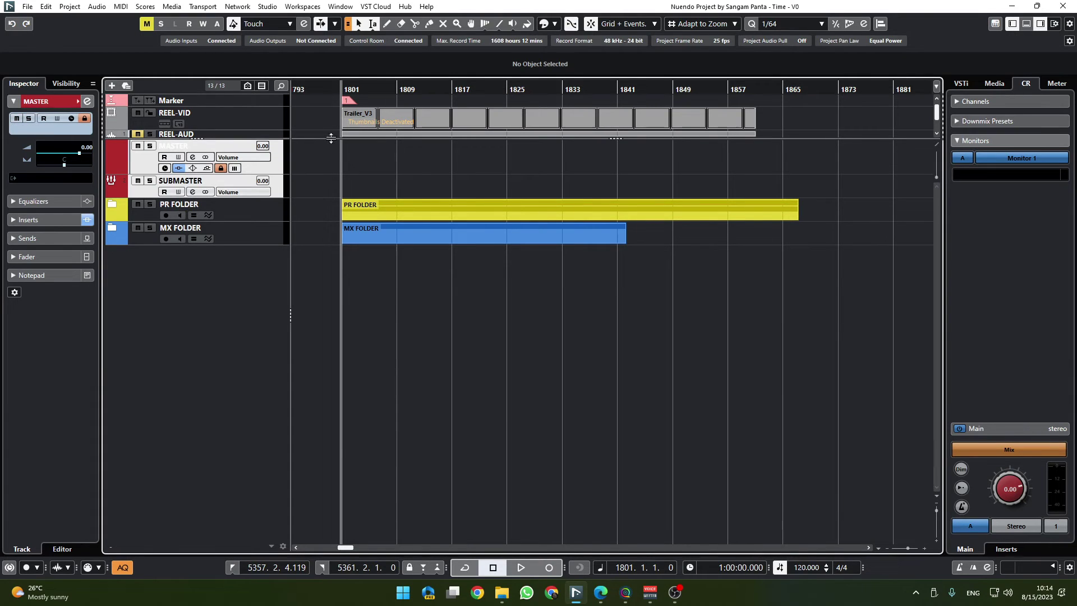
{"action": "mouse_move", "coordinate": [323, 139]}
{"action": "left_mouse_down"}
{"action": "mouse_move", "coordinate": [284, 183]}
{"action": "mouse_move", "coordinate": [278, 99]}
{"action": "mouse_move", "coordinate": [277, 112]}
{"action": "left_mouse_up"}
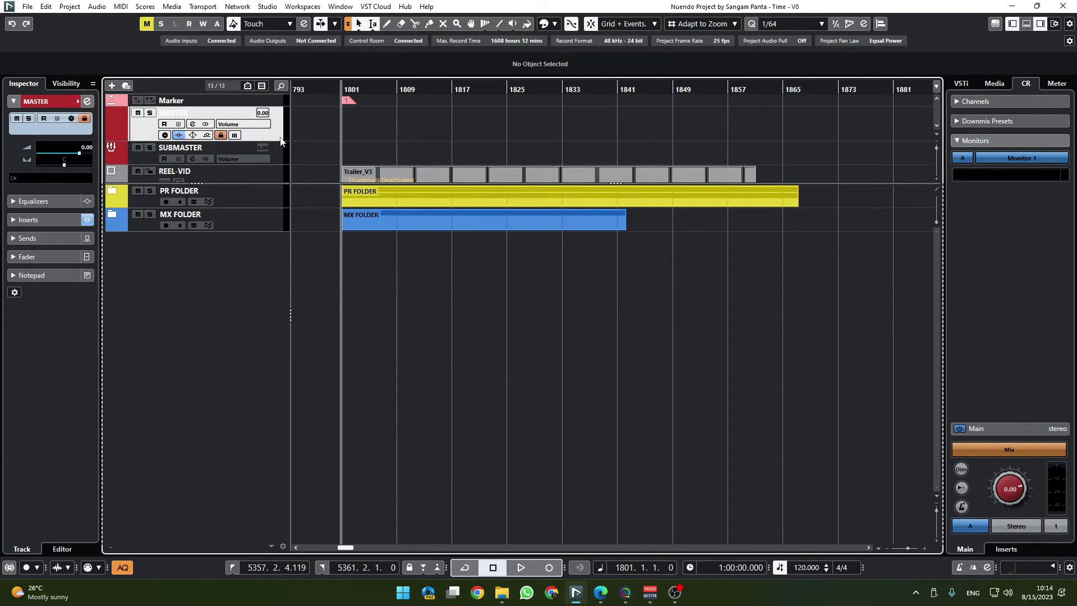
{"action": "left_click_drag", "start_coordinate": [278, 142], "coordinate": [279, 130]}
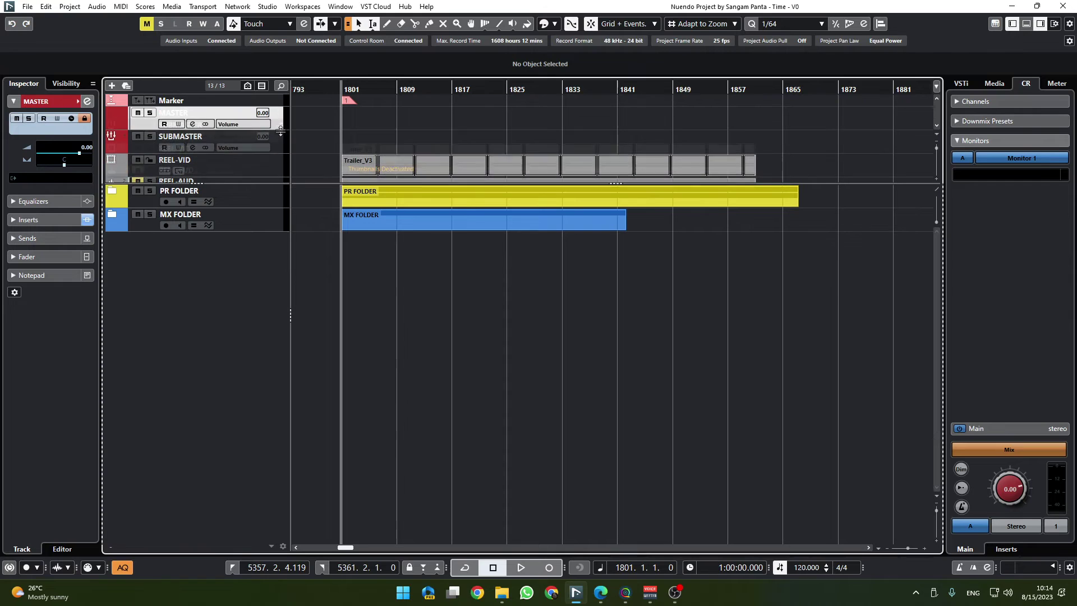
{"action": "left_click", "coordinate": [312, 137]}
{"action": "left_click_drag", "start_coordinate": [201, 183], "coordinate": [201, 187]}
{"action": "left_click", "coordinate": [390, 303]}
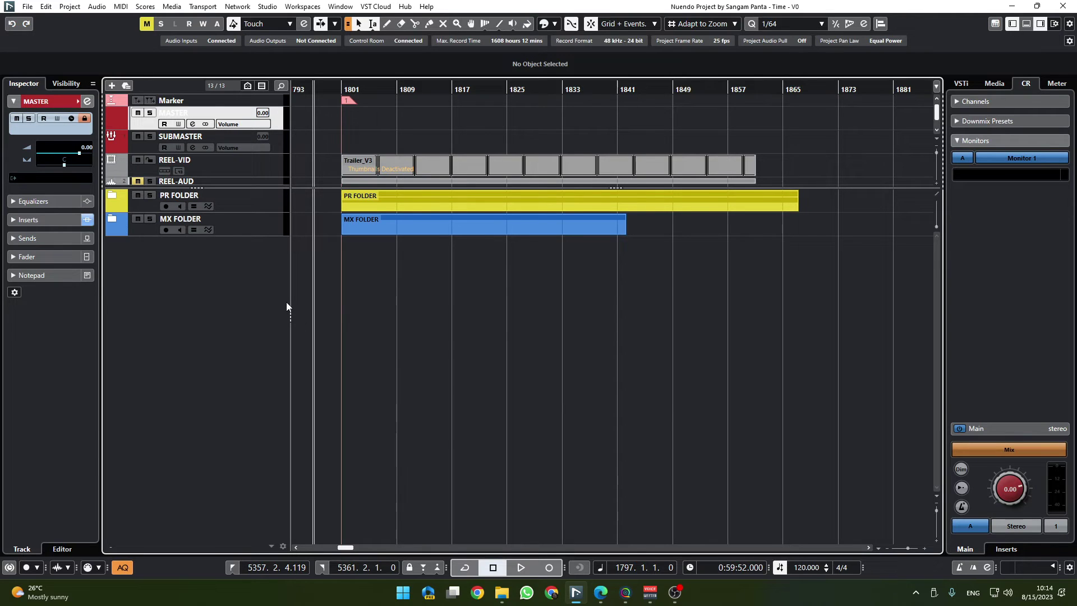
- Add a Loudness track and move it into the top zone
{"action": "right_click", "coordinate": [248, 263]}
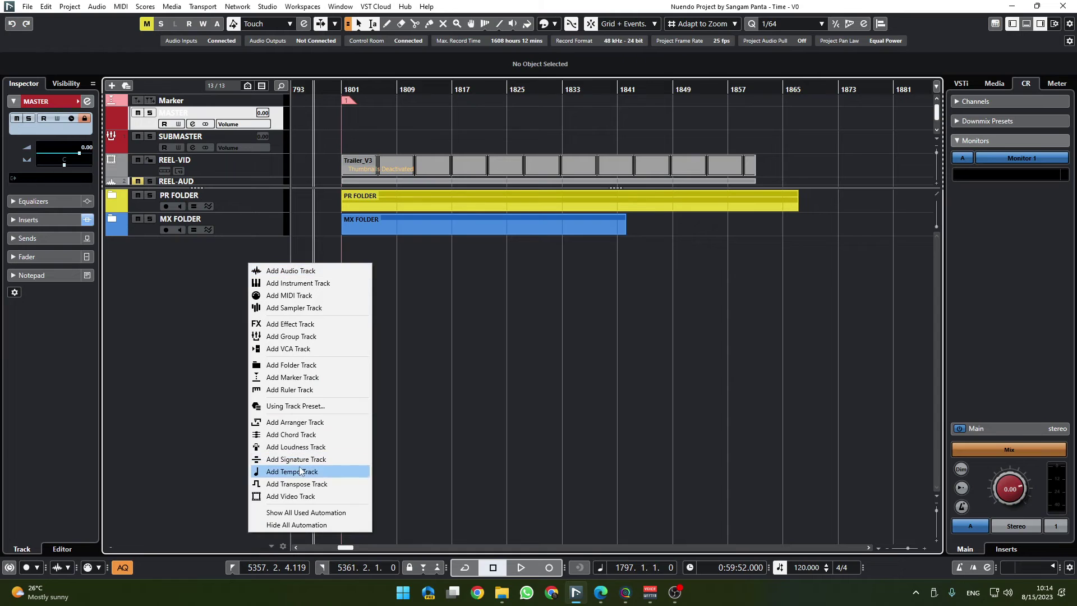
{"action": "left_click", "coordinate": [296, 446]}
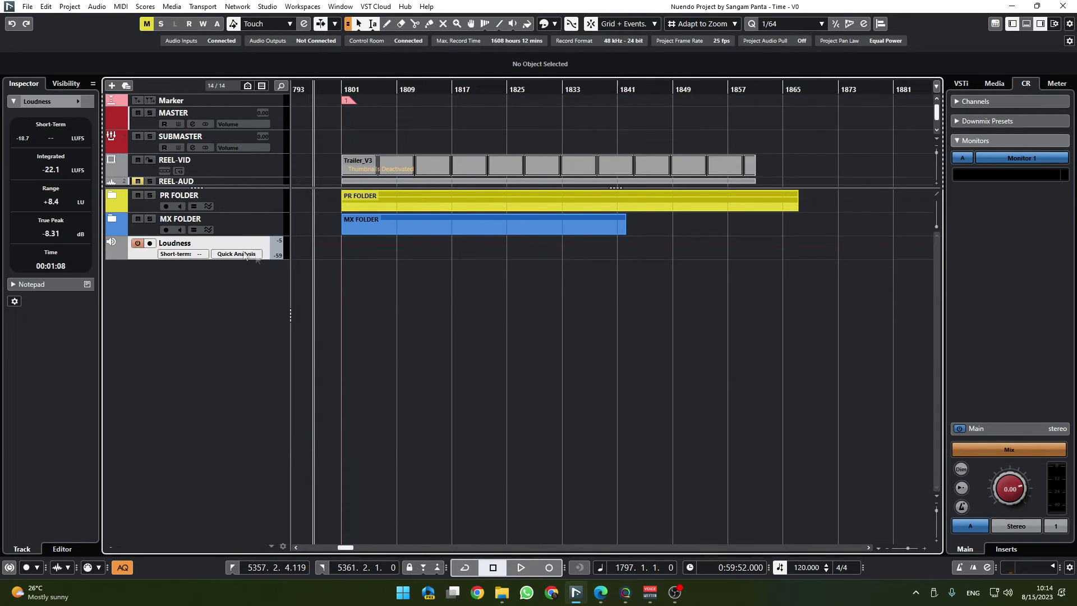
{"action": "left_click_drag", "start_coordinate": [263, 247], "coordinate": [264, 163]}
- Move MASTER and SUBMASTER down above PR FOLDER and shrink the top zone
{"action": "left_click", "coordinate": [281, 120]}
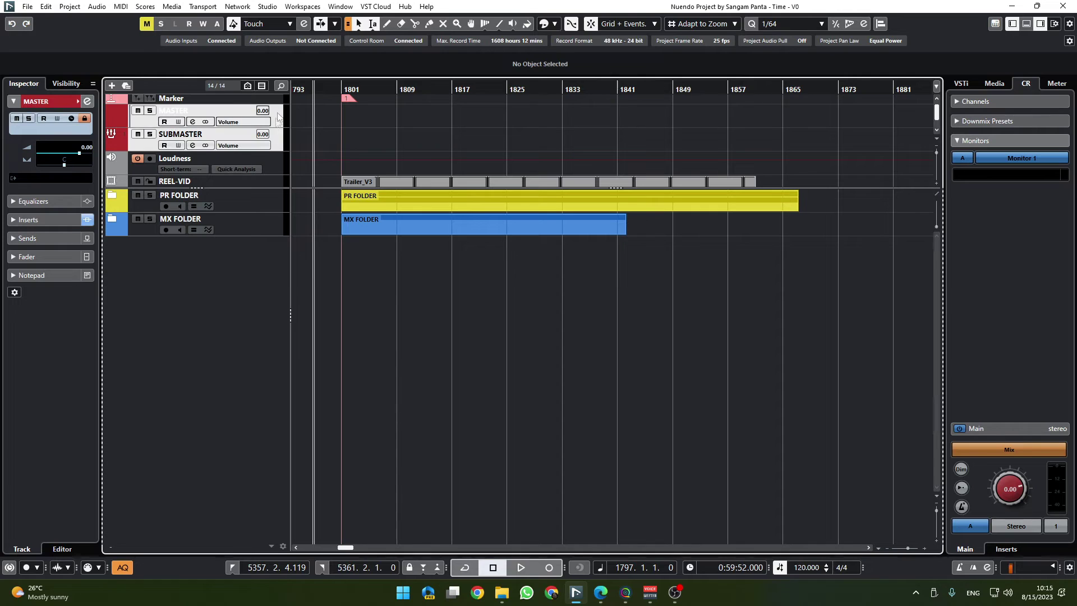
{"action": "scroll", "coordinate": [275, 144], "scroll_direction": "down", "scroll_amount": 2}
{"action": "left_click_drag", "start_coordinate": [274, 191], "coordinate": [275, 191]}
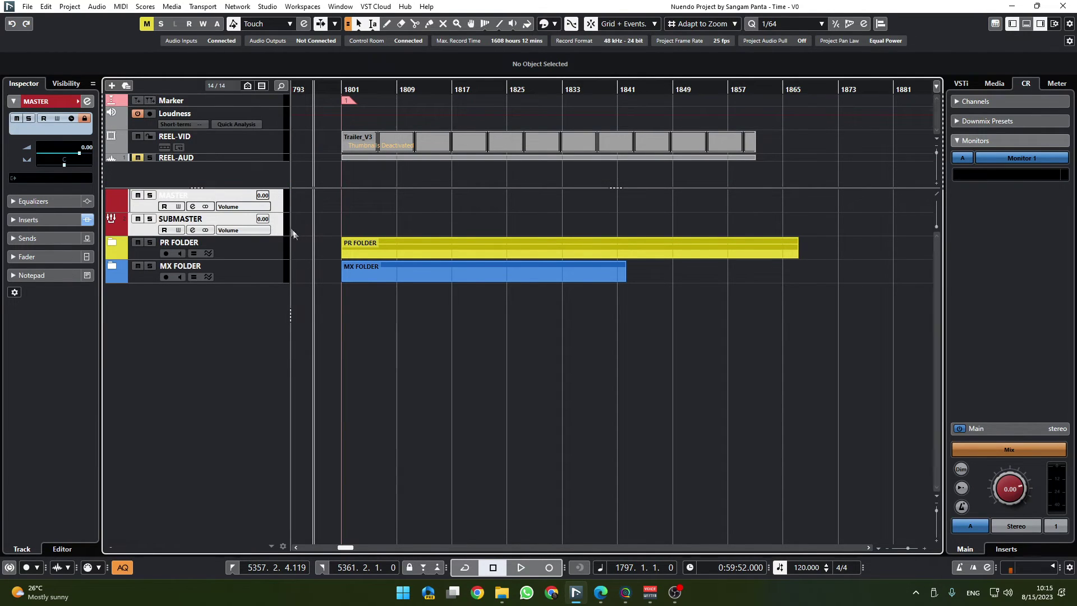
{"action": "left_click", "coordinate": [355, 321]}
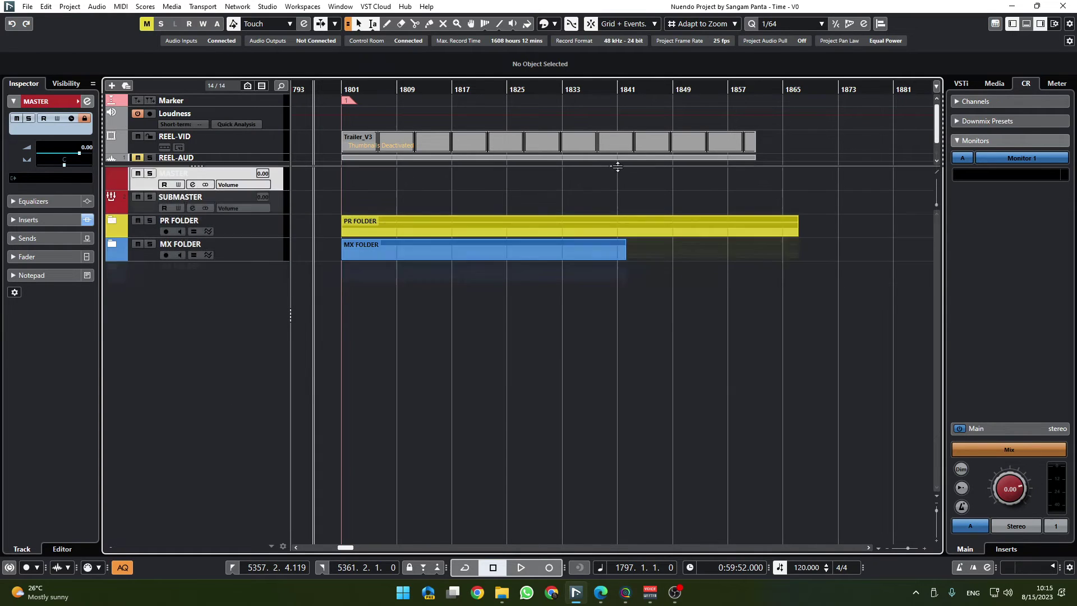
{"action": "left_click_drag", "start_coordinate": [615, 188], "coordinate": [616, 166]}
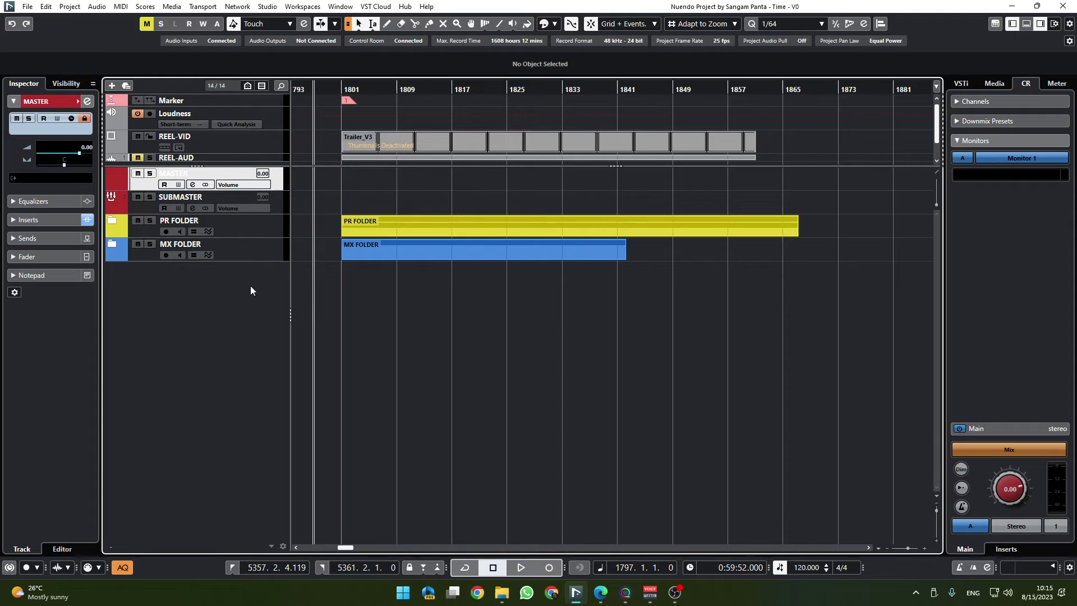
{"action": "left_click", "coordinate": [252, 251]}
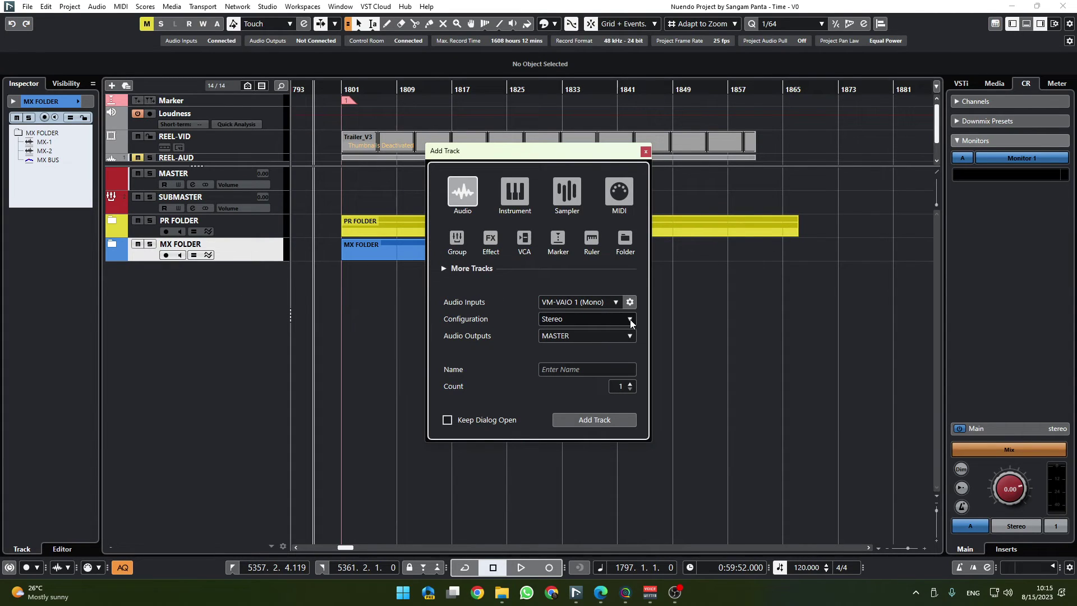
- Add a stereo audio track named AMBST with output routed to MASTER
{"action": "left_click", "coordinate": [569, 371]}
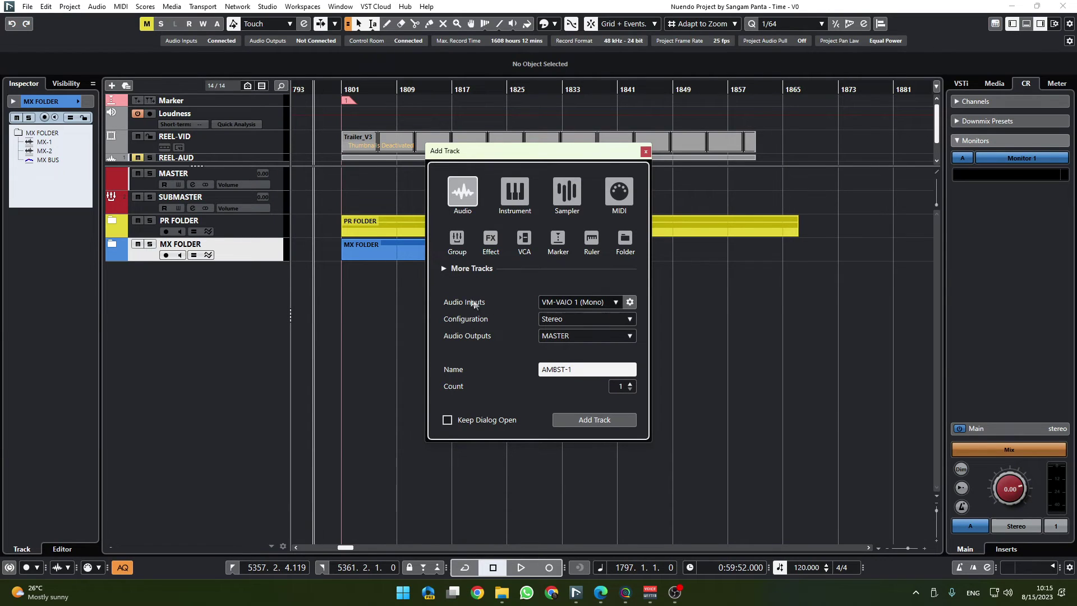
{"action": "left_click", "coordinate": [471, 268]}
{"action": "left_click", "coordinate": [471, 268]}
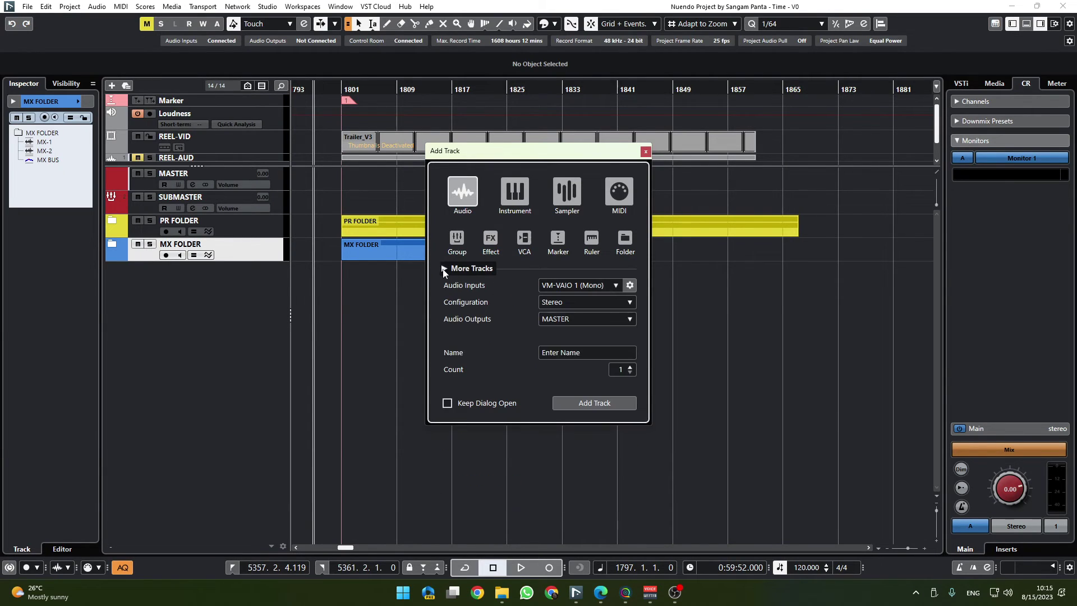
{"action": "left_click", "coordinate": [574, 352]}
{"action": "type", "text": "AMBST"}
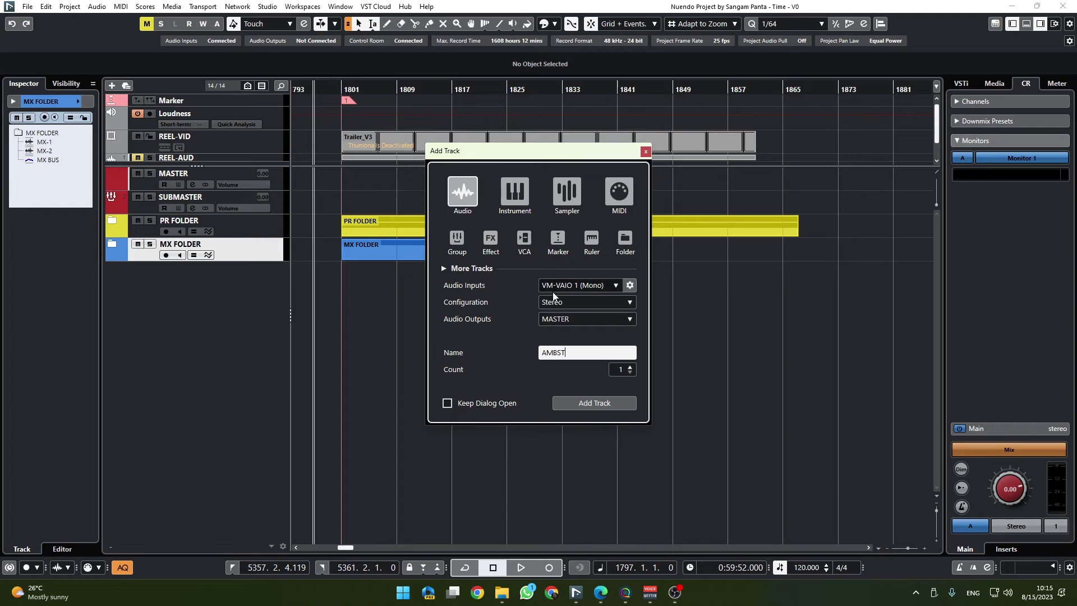
{"action": "left_click", "coordinate": [586, 319]}
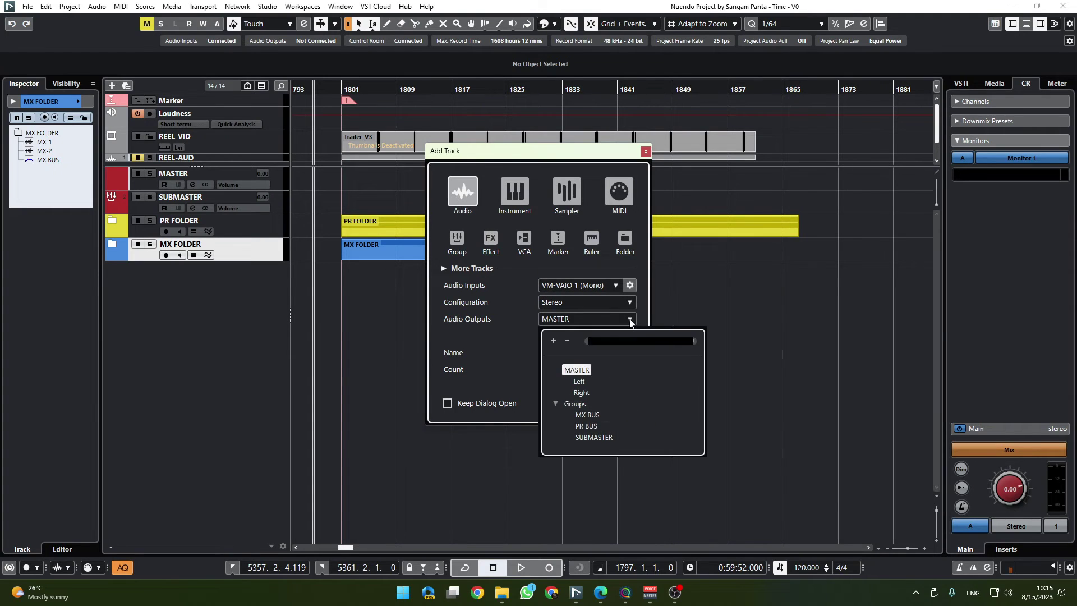
{"action": "left_click", "coordinate": [470, 340]}
{"action": "key", "text": "Return"}
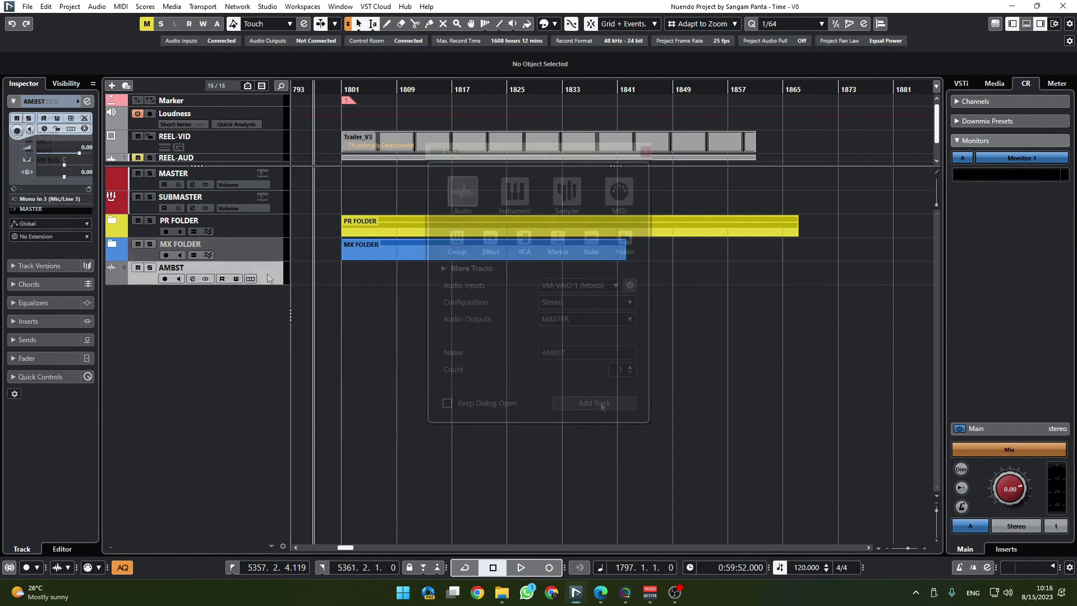
{"action": "key", "text": "Return"}
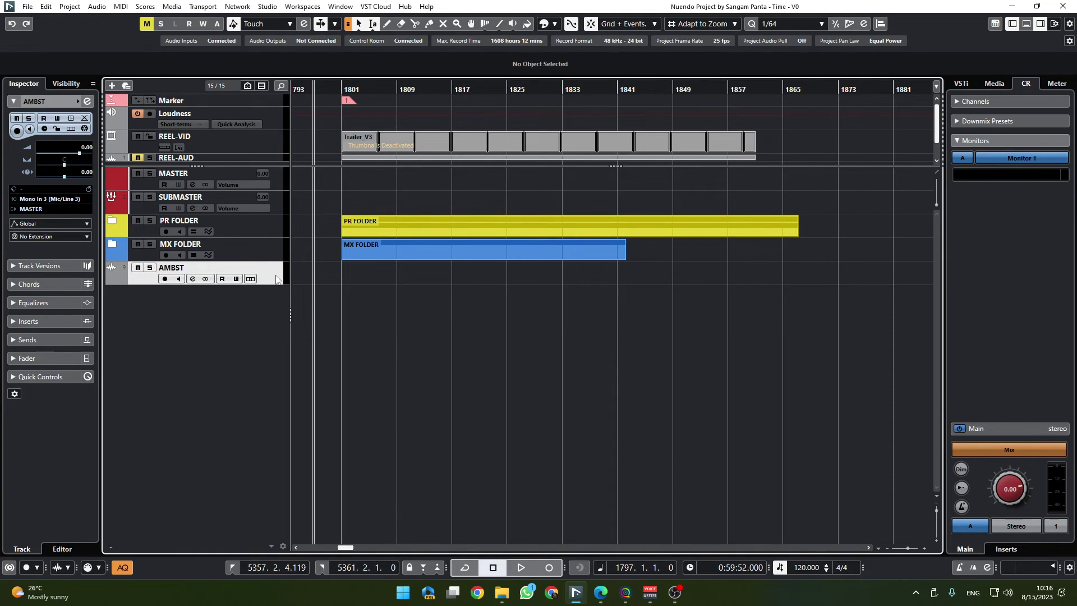
- Add a mono audio track named AMBM
{"action": "double_click", "coordinate": [277, 279]}
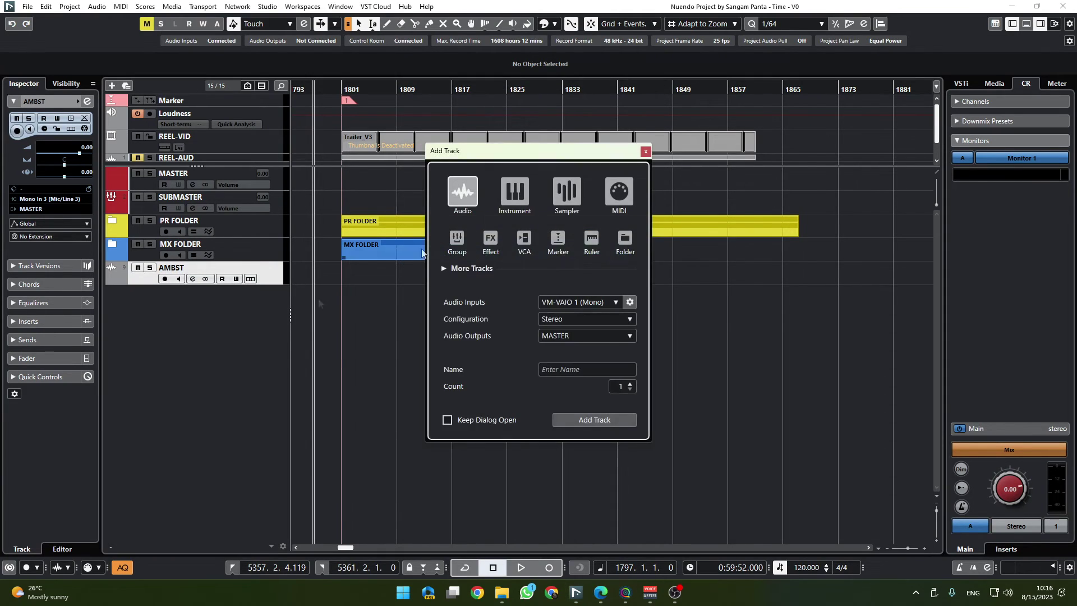
{"action": "left_click", "coordinate": [586, 319]}
{"action": "left_click", "coordinate": [575, 336]}
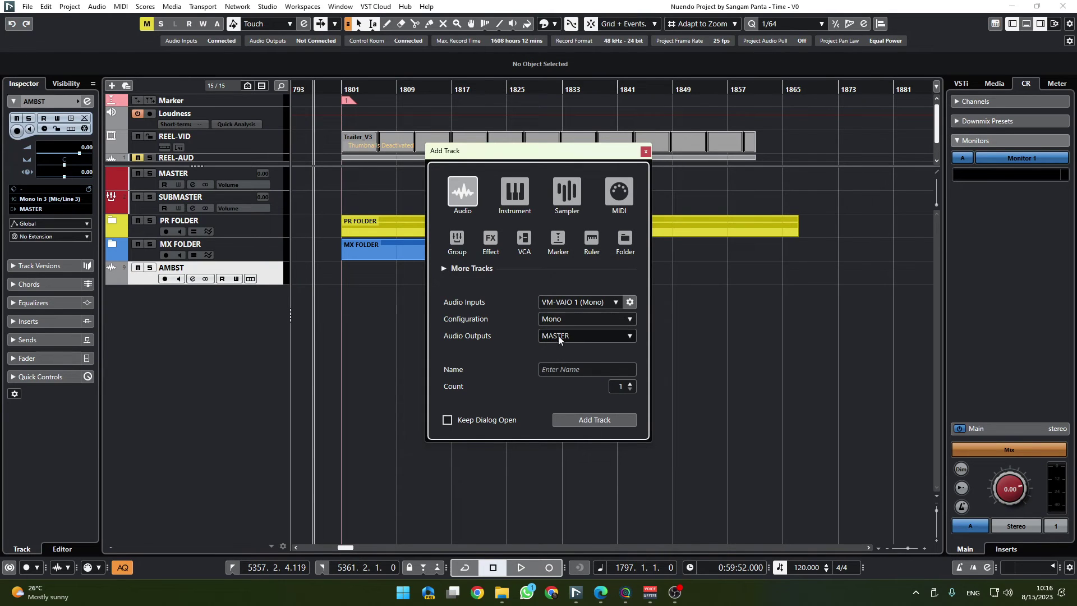
{"action": "left_click", "coordinate": [581, 367]}
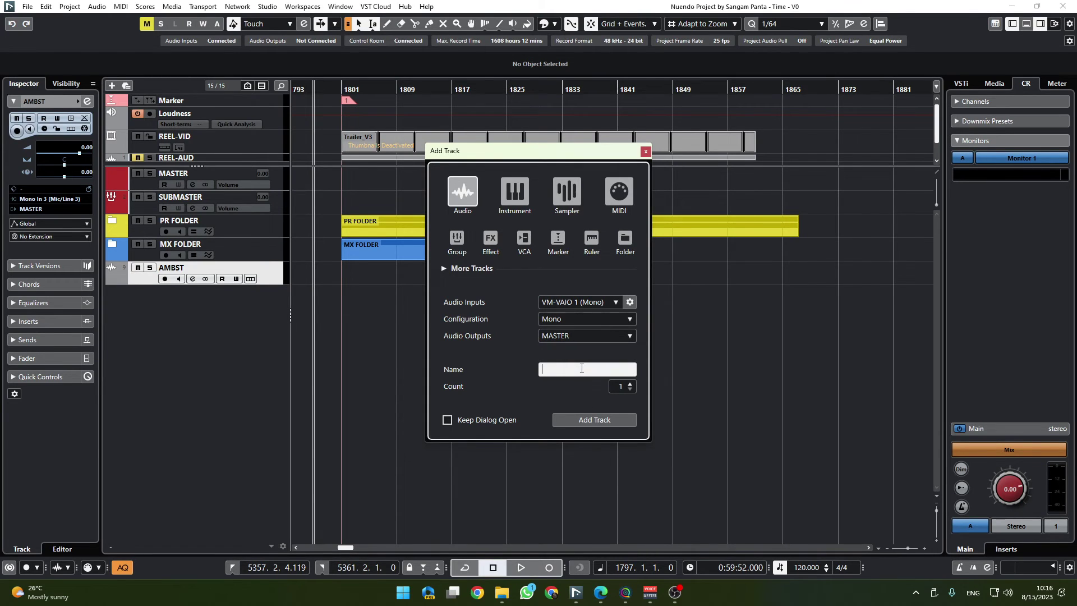
{"action": "key", "text": "Return"}
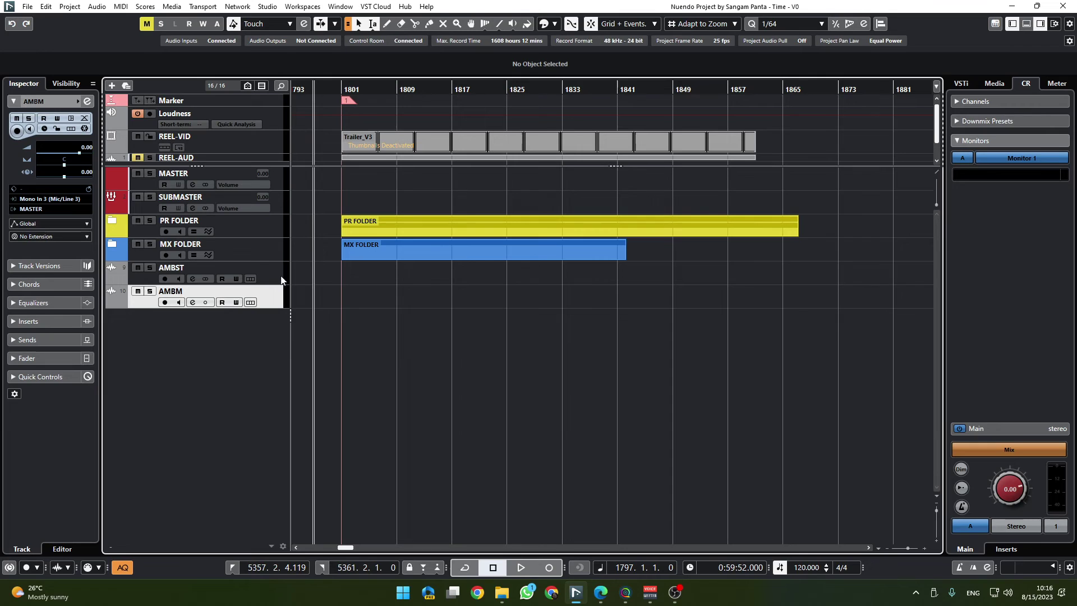
{"action": "left_click", "coordinate": [546, 23]}
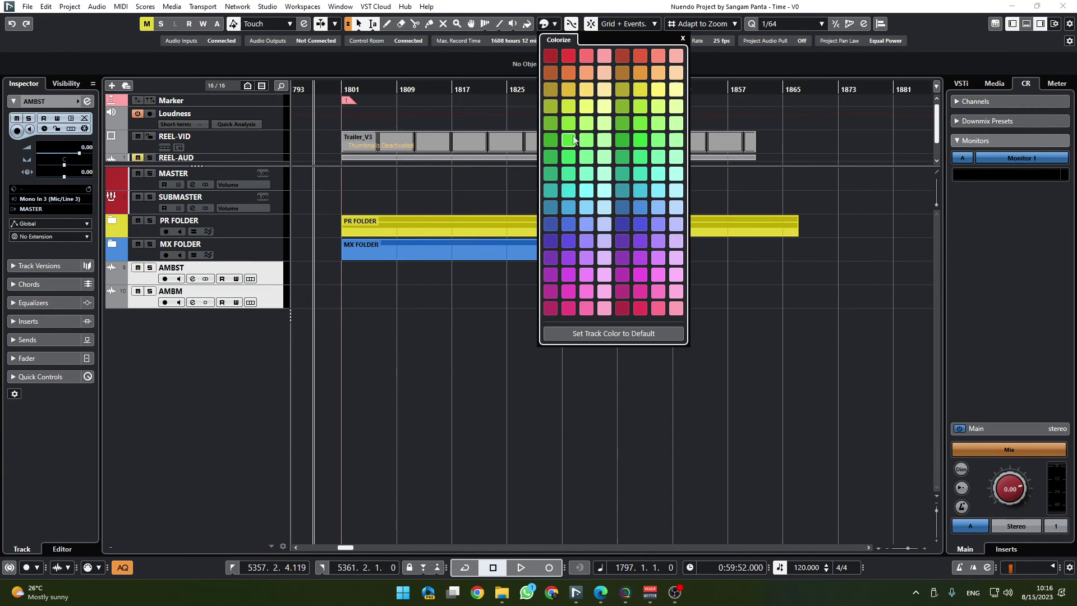
- Colour AMBST and AMBM dark green and route them into a new stereo group track AMB BUS
{"action": "left_click", "coordinate": [643, 142]}
{"action": "left_click", "coordinate": [622, 157]}
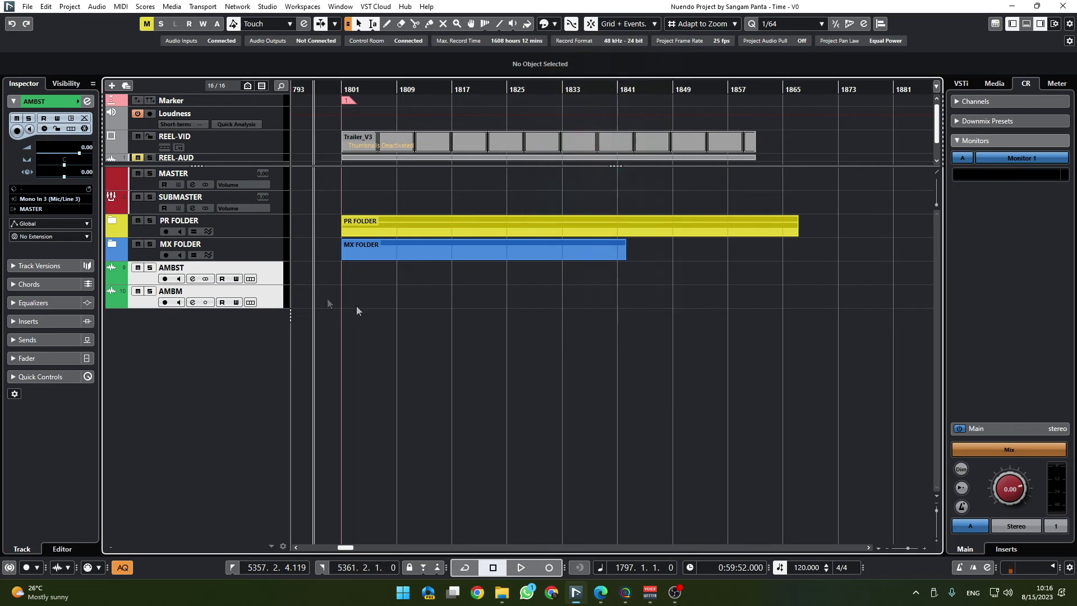
{"action": "right_click", "coordinate": [267, 278]}
{"action": "mouse_move", "coordinate": [426, 290]}
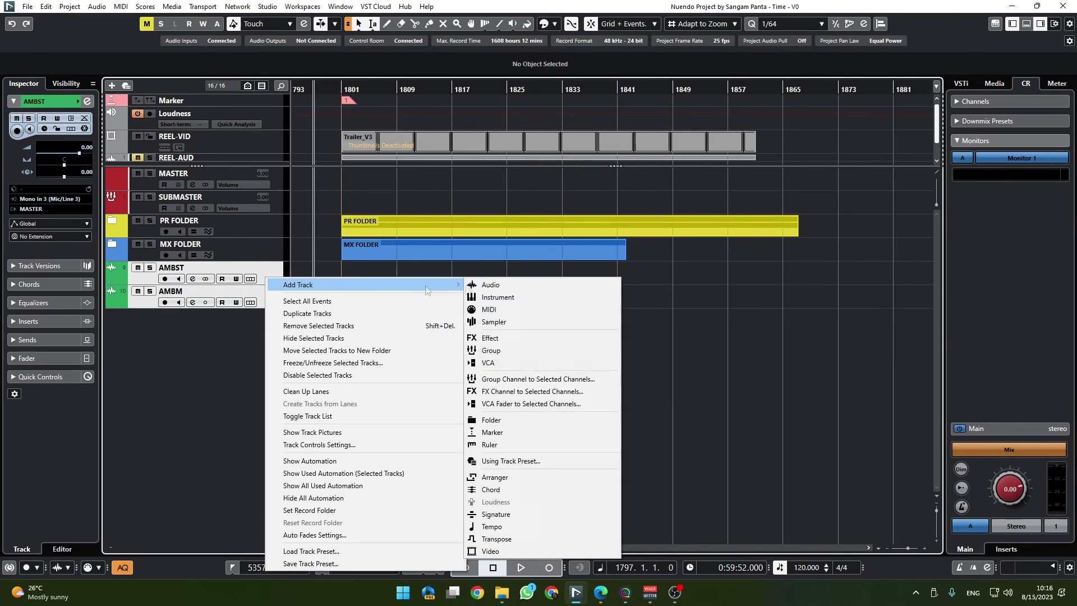
{"action": "left_click", "coordinate": [527, 380]}
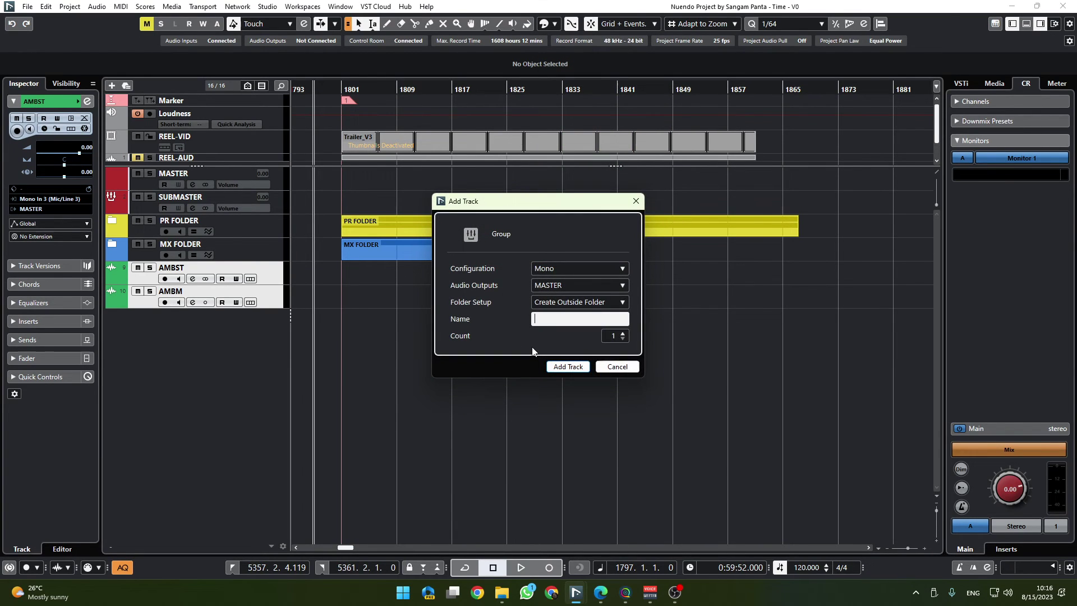
{"action": "type", "text": "AMB"}
{"action": "type", "text": "-GRP"}
{"action": "left_click", "coordinate": [580, 268]}
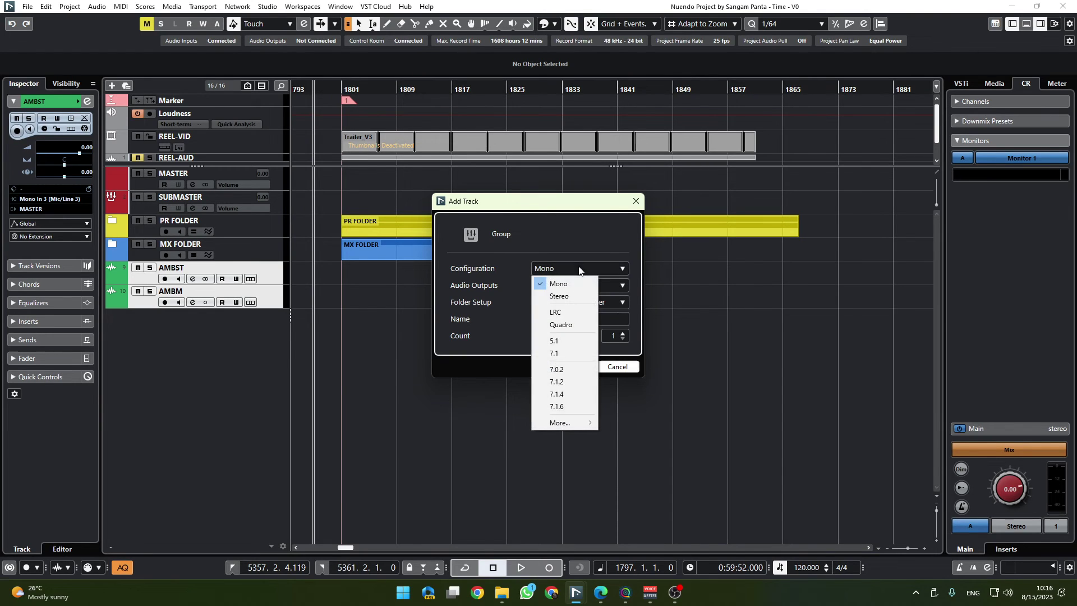
{"action": "left_click", "coordinate": [559, 296]}
{"action": "left_click", "coordinate": [568, 366]}
{"action": "left_click", "coordinate": [271, 272], "text": "shift"}
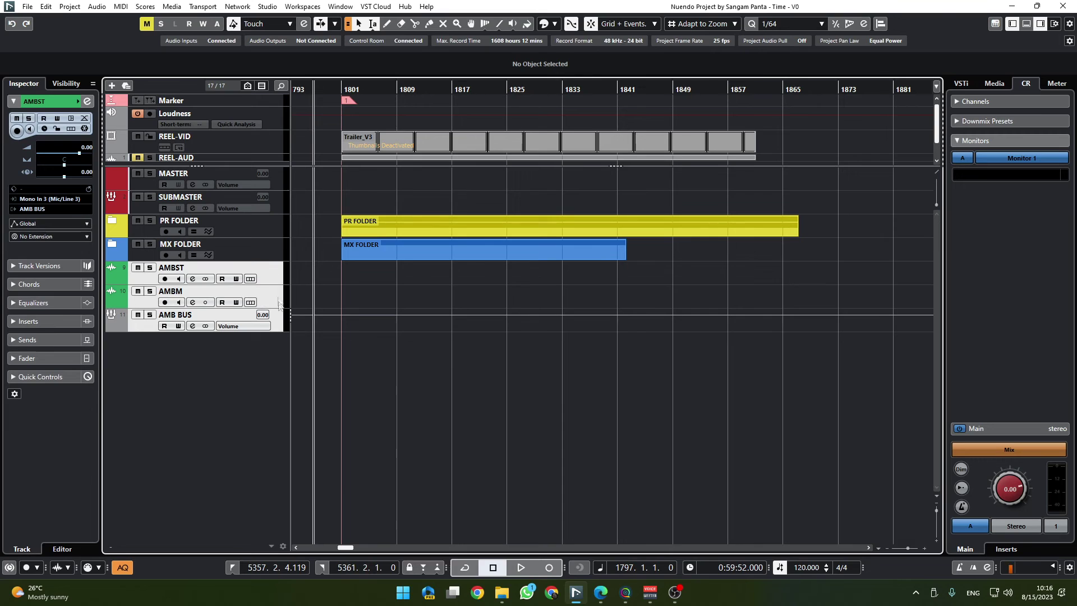
- Compare the MX BUS and AMB BUS colours in the Colorize palette
{"action": "left_click", "coordinate": [114, 245]}
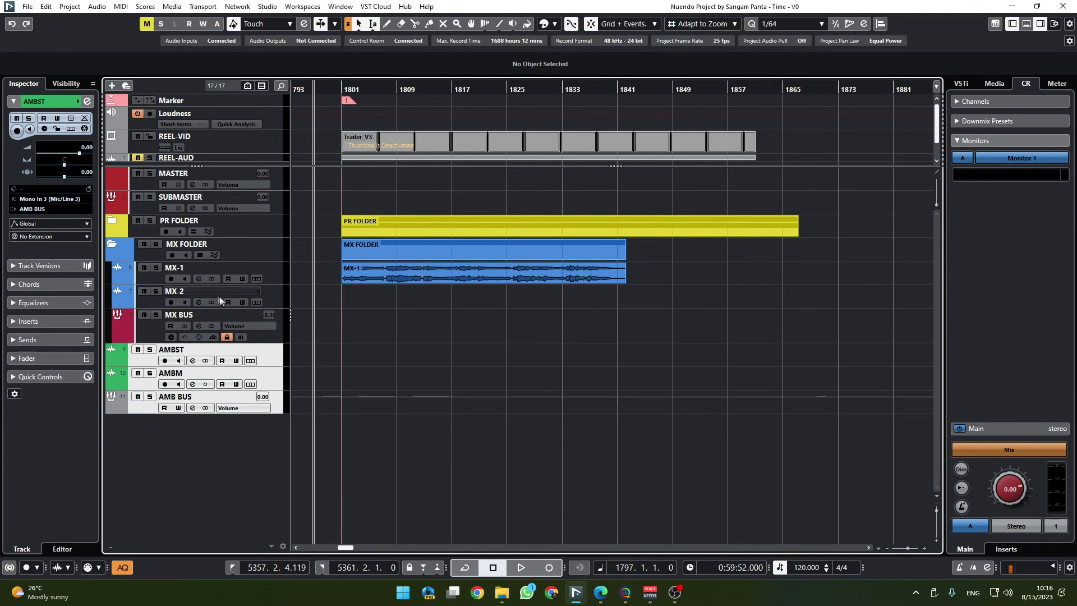
{"action": "left_click", "coordinate": [278, 326]}
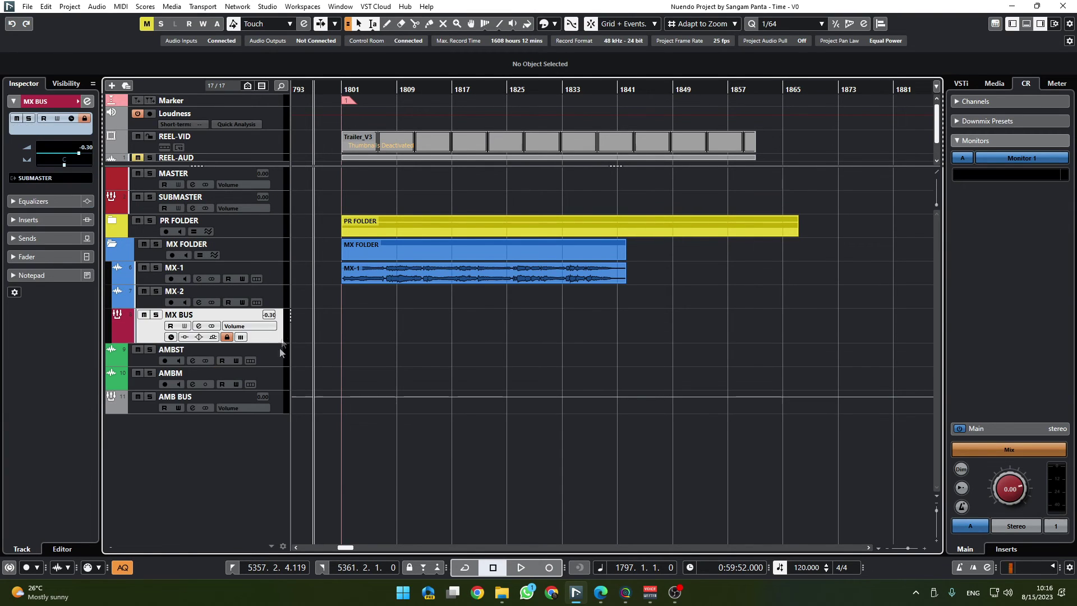
{"action": "left_click", "coordinate": [277, 407]}
{"action": "left_click", "coordinate": [555, 24]}
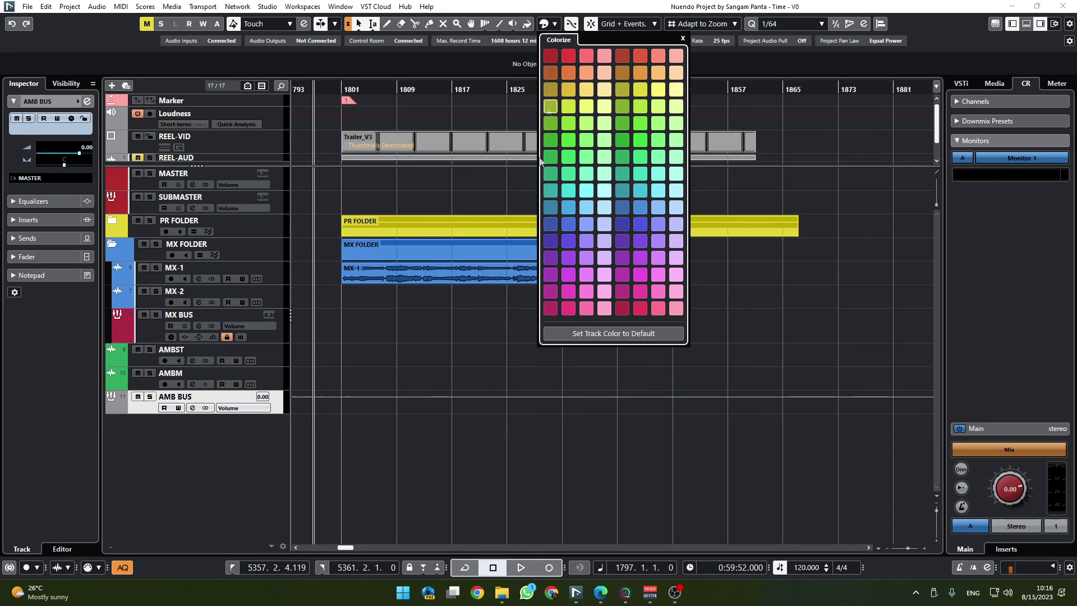
{"action": "left_click", "coordinate": [274, 337]}
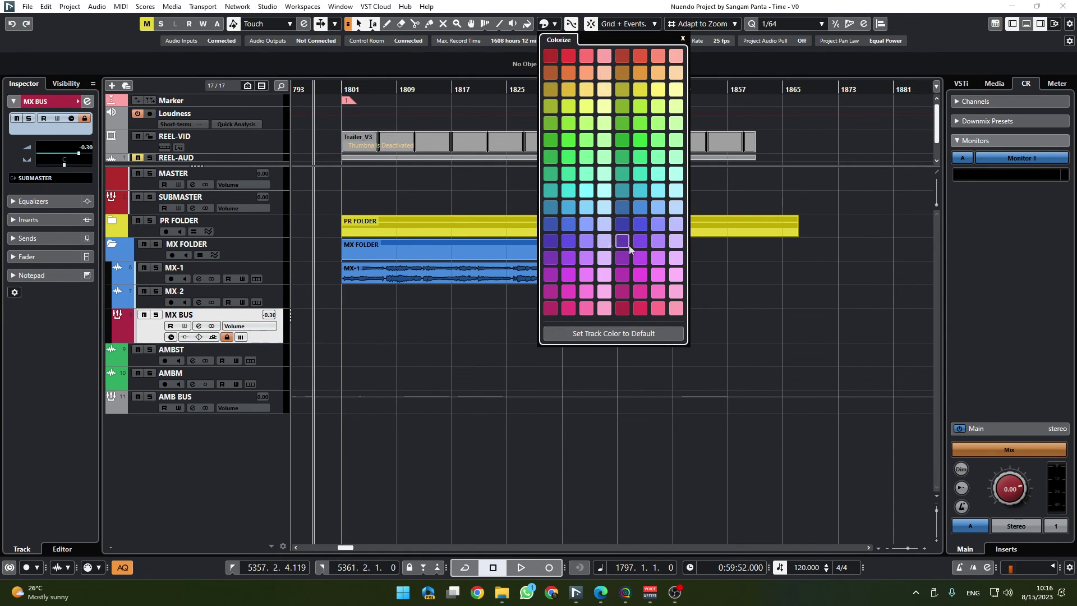
{"action": "left_click", "coordinate": [112, 217]}
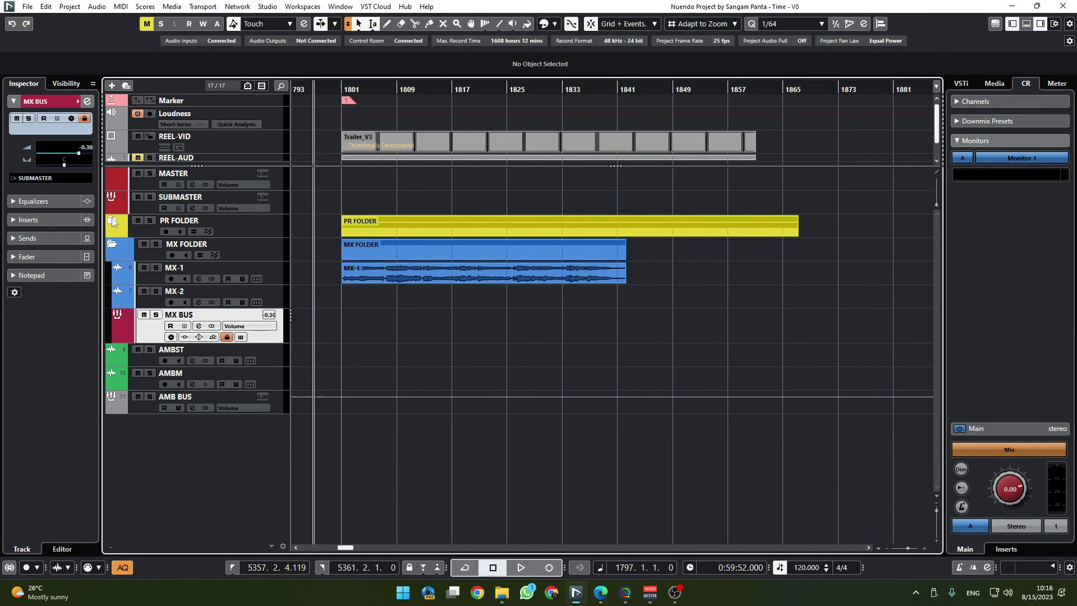
- Expand PR FOLDER and colour PR BUS, MX BUS and AMB BUS red
{"action": "left_click", "coordinate": [113, 221]}
{"action": "left_click", "coordinate": [274, 306]}
{"action": "left_click", "coordinate": [278, 406], "text": "ctrl"}
{"action": "left_click", "coordinate": [274, 483], "text": "ctrl"}
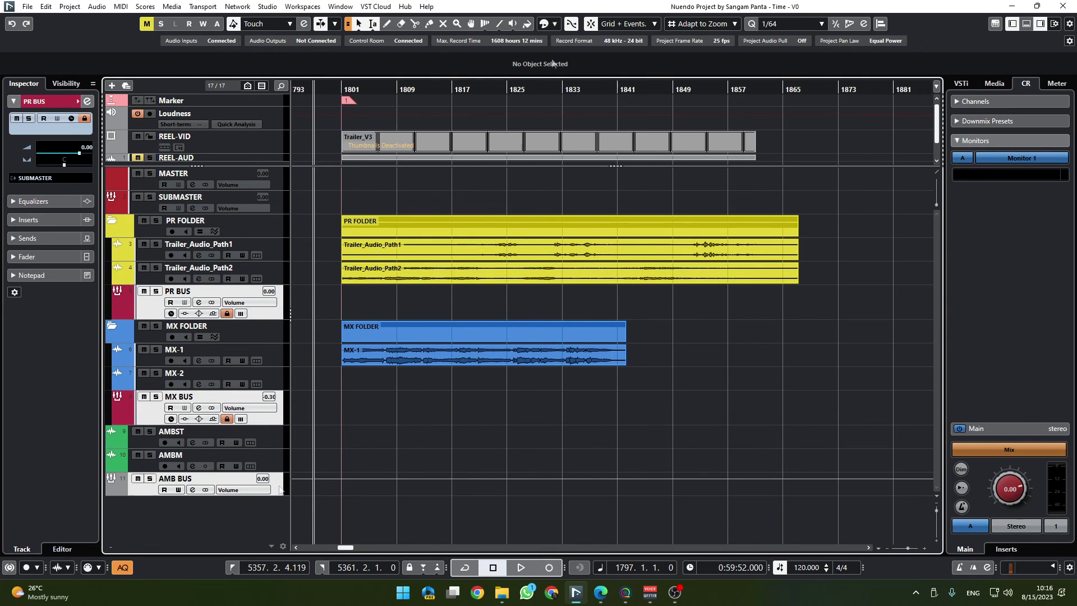
{"action": "left_click", "coordinate": [543, 24]}
{"action": "left_click", "coordinate": [552, 58]}
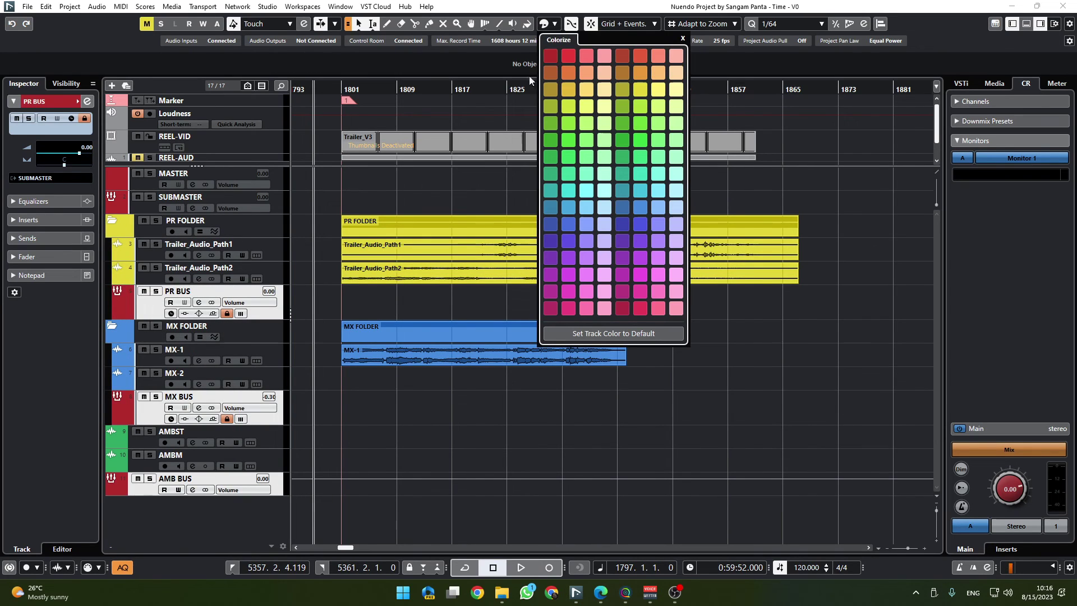
{"action": "left_click", "coordinate": [413, 510]}
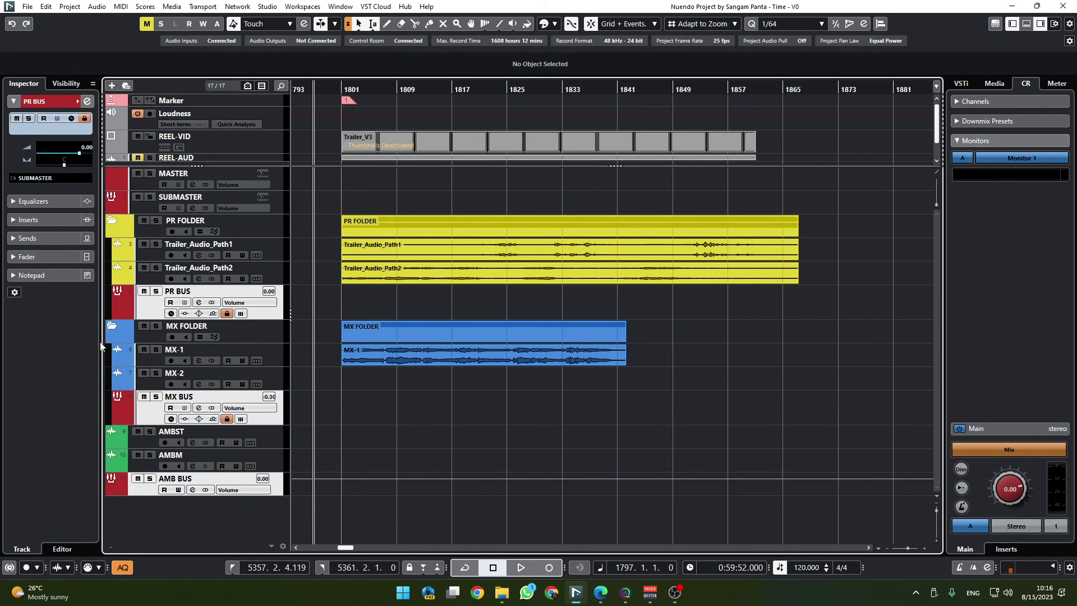
- Select the AMBST and AMBM tracks
{"action": "left_click", "coordinate": [281, 442]}
{"action": "left_click", "coordinate": [278, 466], "text": "shift"}
{"action": "right_click", "coordinate": [275, 444]}
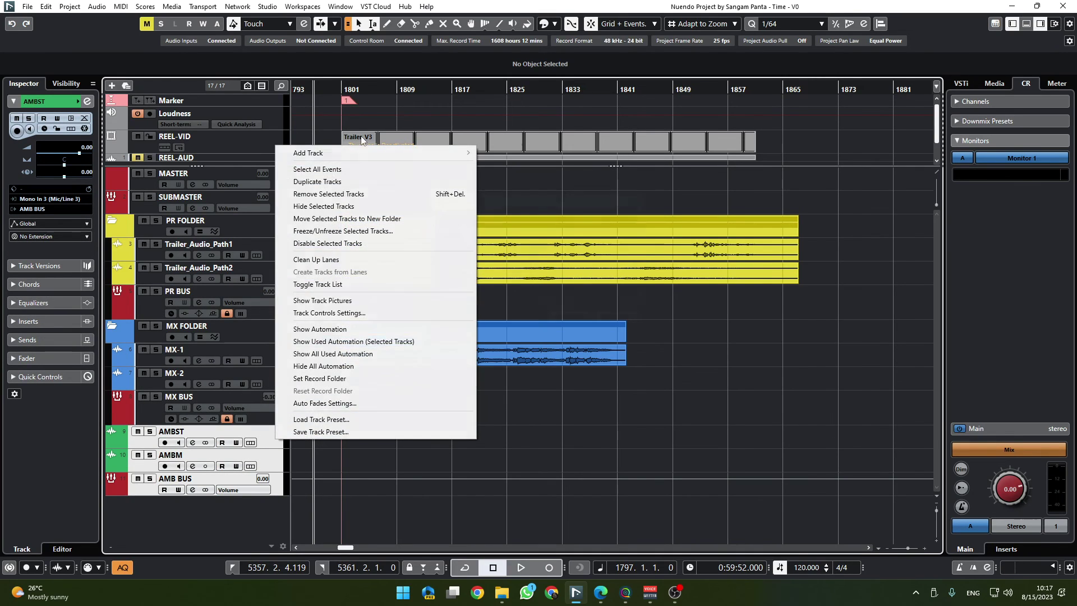
- Create an AMB FOLDER track above AMBST and move AMBST, AMBM and AMB BUS into it
{"action": "left_click", "coordinate": [314, 182]}
{"action": "type", "text": "AMB FOLDER"}
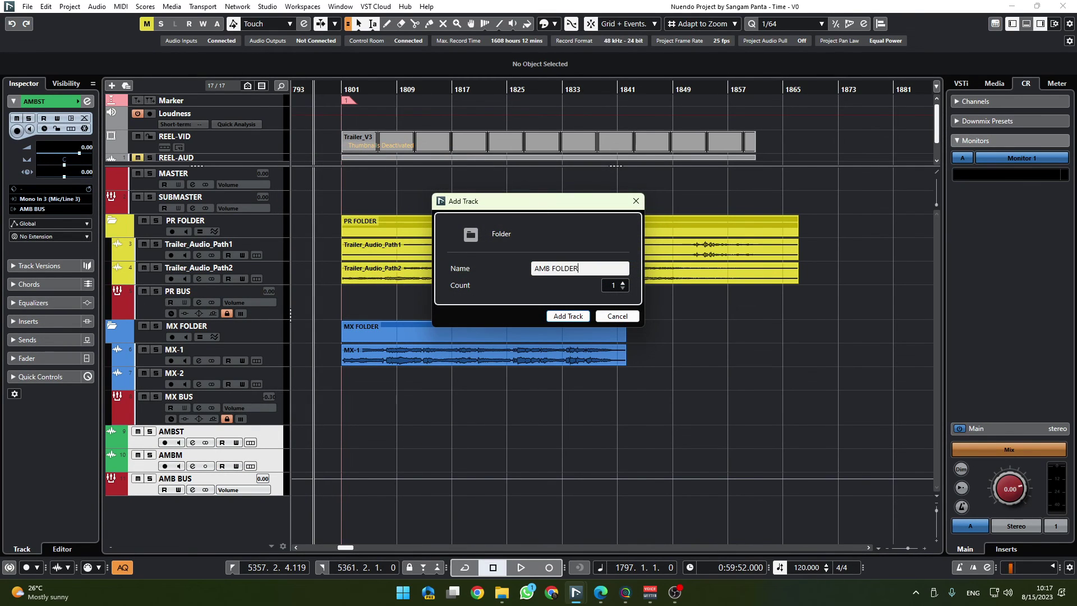
{"action": "key", "text": "Return"}
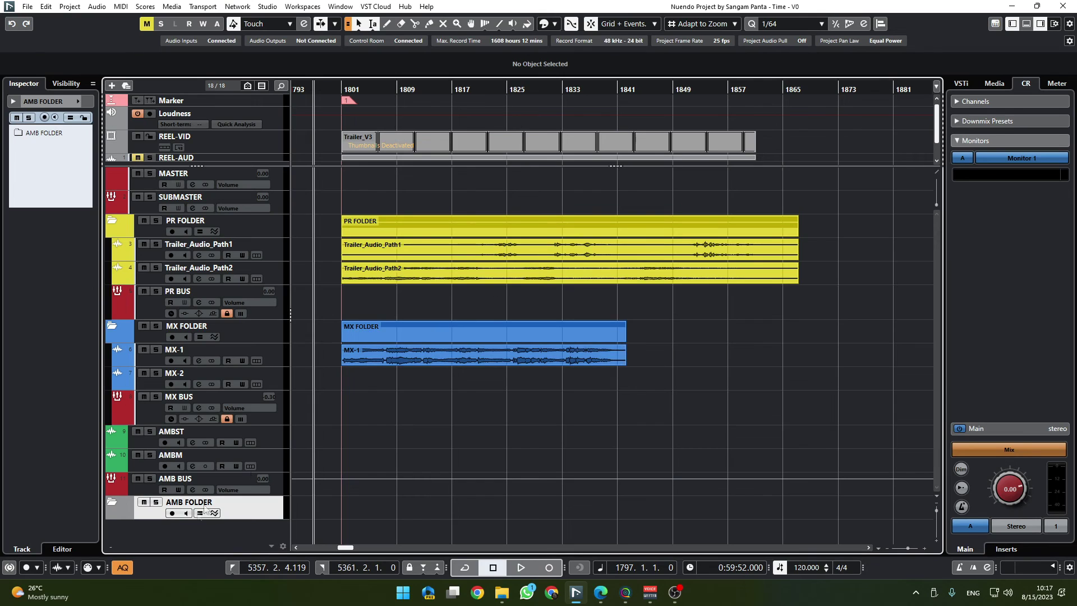
{"action": "left_click_drag", "start_coordinate": [274, 507], "coordinate": [275, 442]}
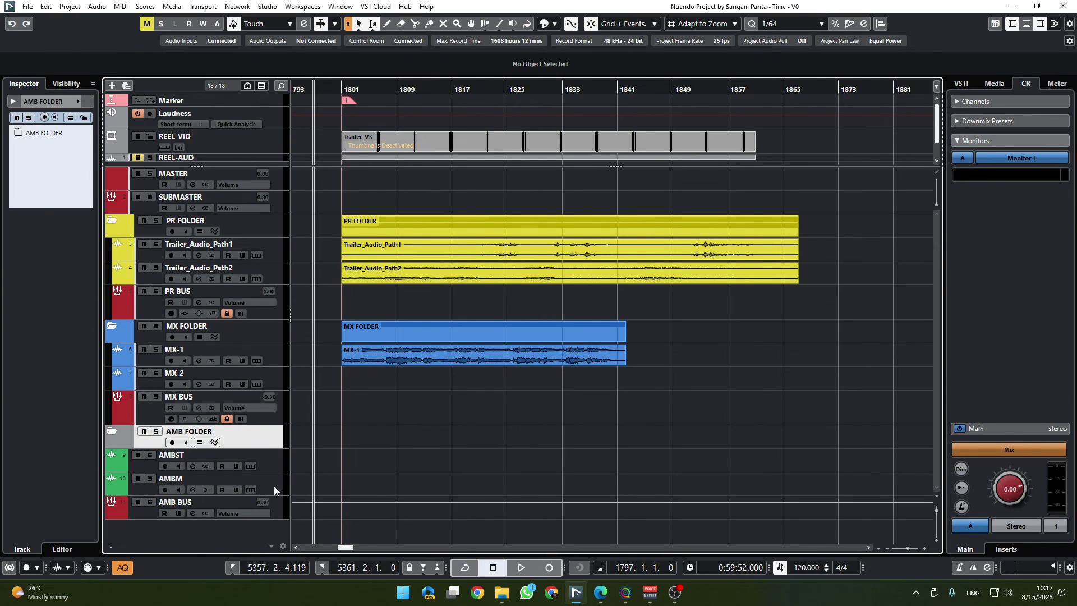
{"action": "left_click", "coordinate": [275, 460]}
{"action": "left_click", "coordinate": [275, 509], "text": "shift"}
{"action": "left_click_drag", "start_coordinate": [274, 509], "coordinate": [272, 444]}
- Colour the AMB FOLDER tracks green
{"action": "left_click", "coordinate": [554, 24]}
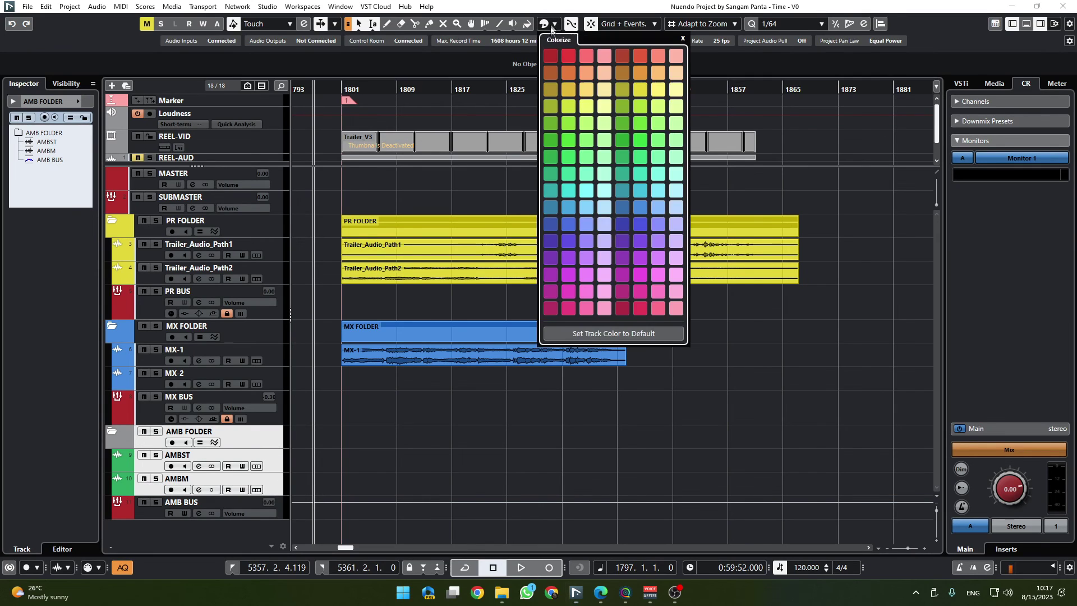
{"action": "left_click", "coordinate": [645, 159]}
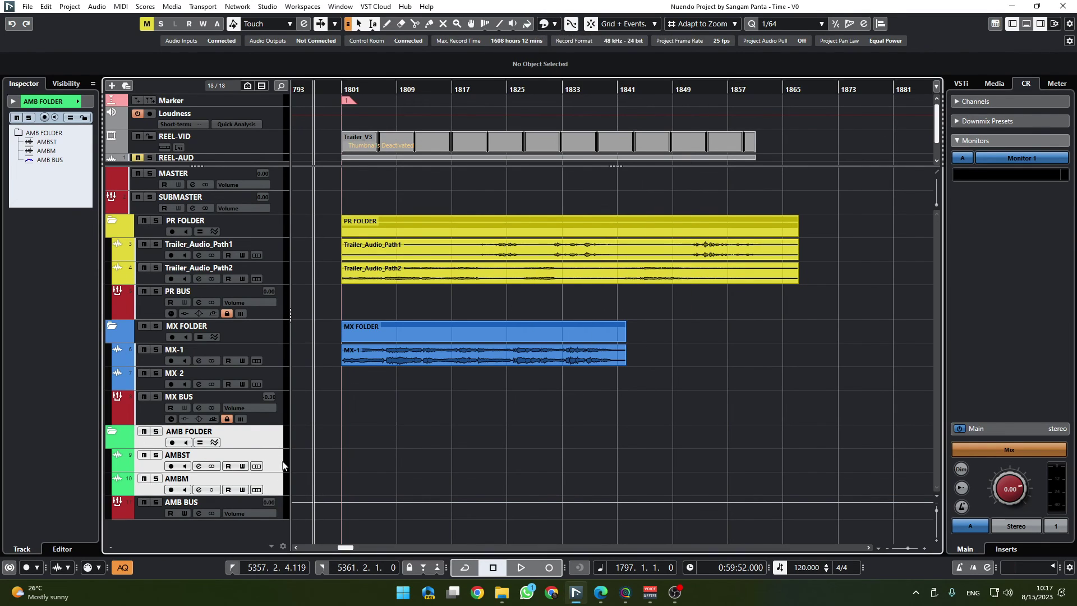
{"action": "left_click", "coordinate": [409, 361]}
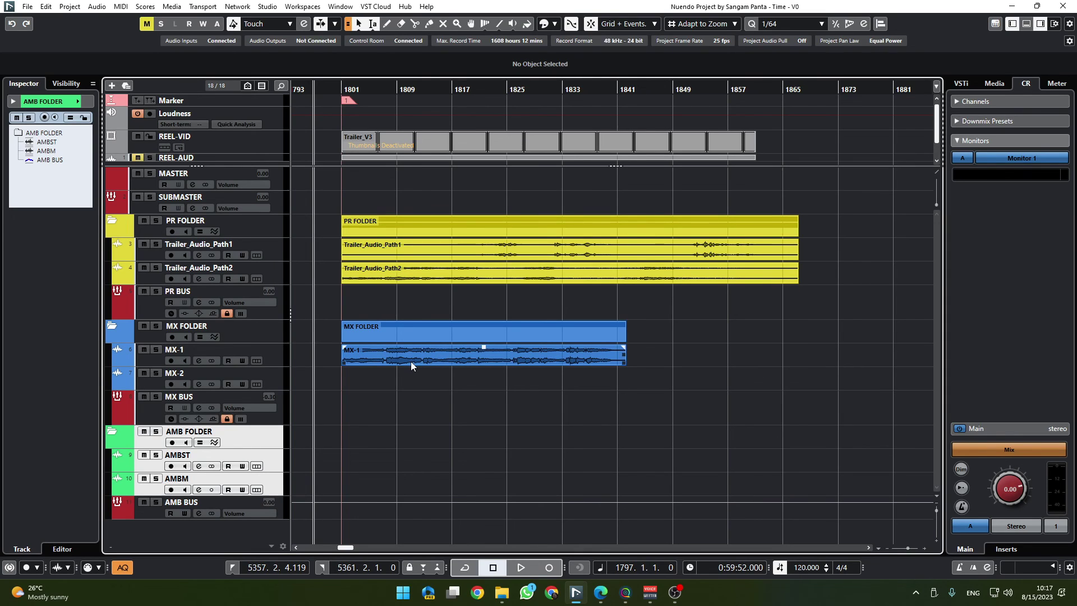
- Route the AMB BUS track's output to SUBMASTER in the Inspector
{"action": "left_click", "coordinate": [359, 403]}
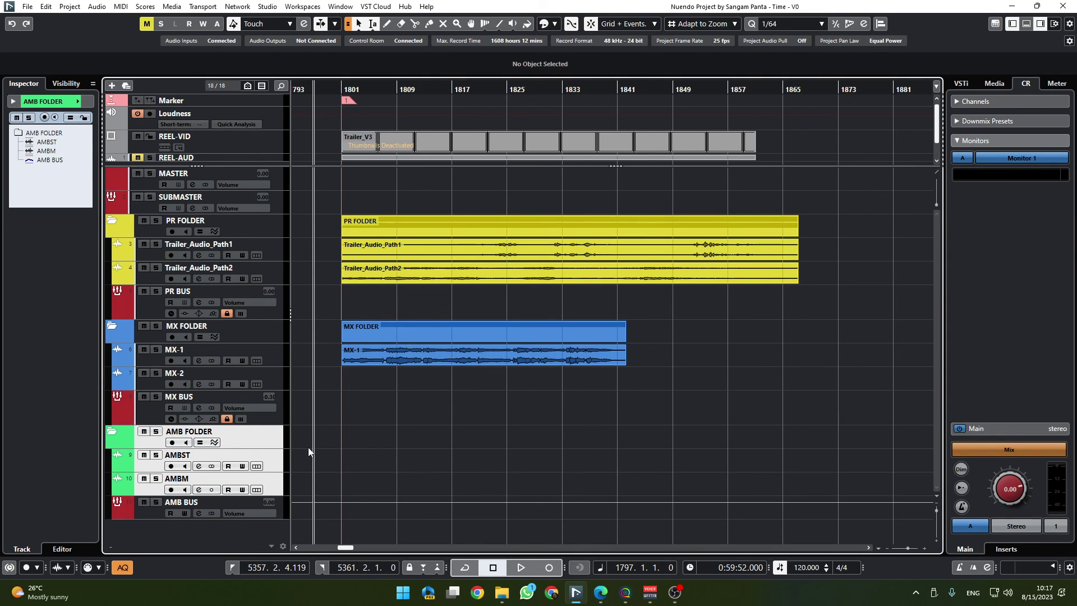
{"action": "left_click", "coordinate": [280, 463]}
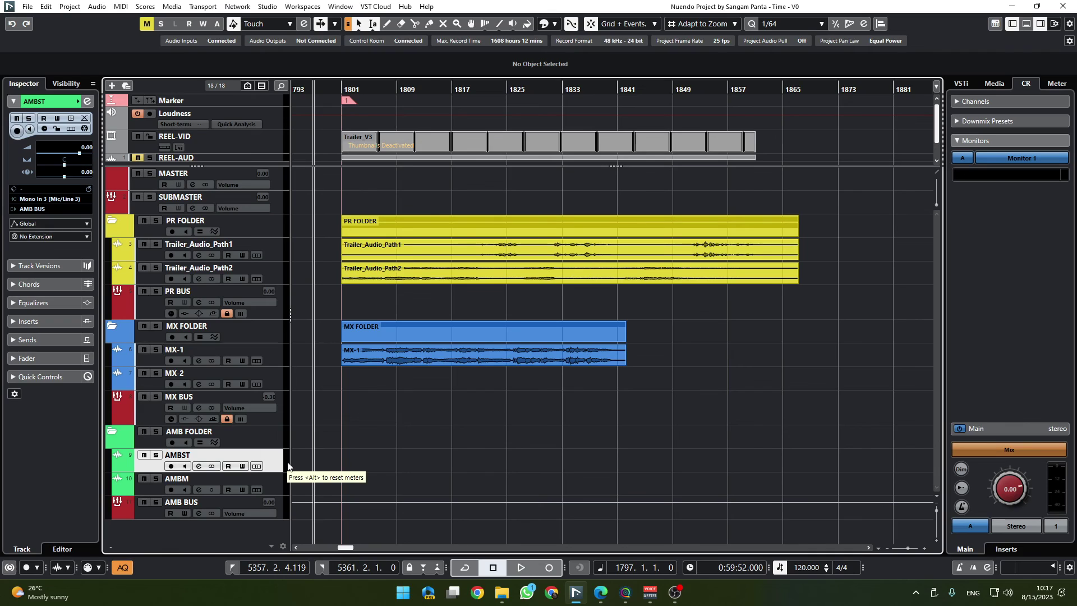
{"action": "left_click", "coordinate": [150, 515]}
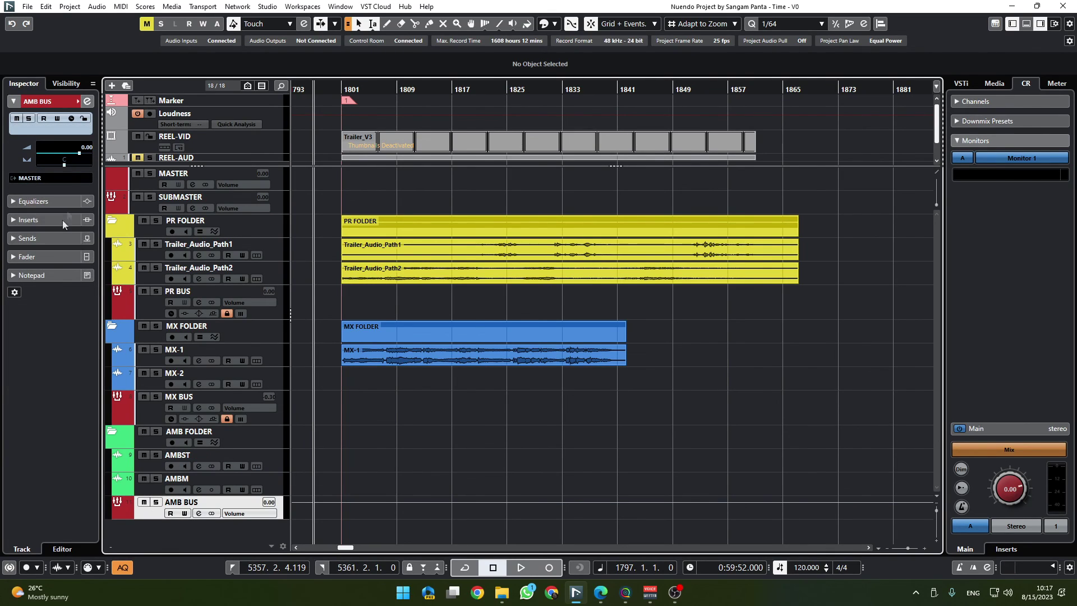
{"action": "left_click", "coordinate": [39, 178]}
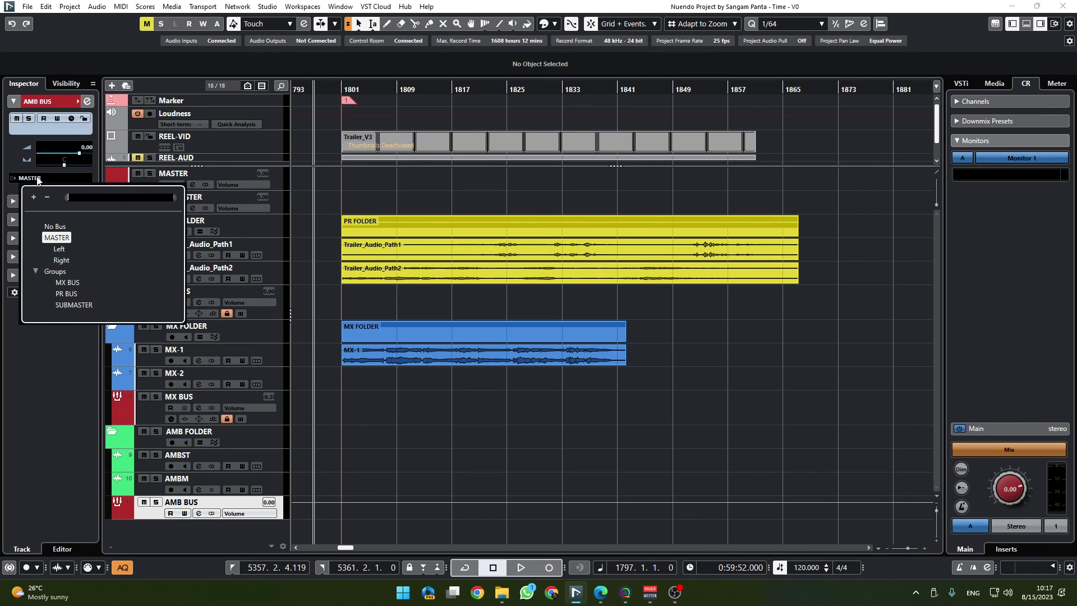
{"action": "left_click", "coordinate": [68, 304]}
- Compare the MX BUS, PR BUS and AMB BUS outputs and confirm SUBMASTER feeds MASTER
{"action": "left_click", "coordinate": [144, 418]}
{"action": "left_click", "coordinate": [156, 310]}
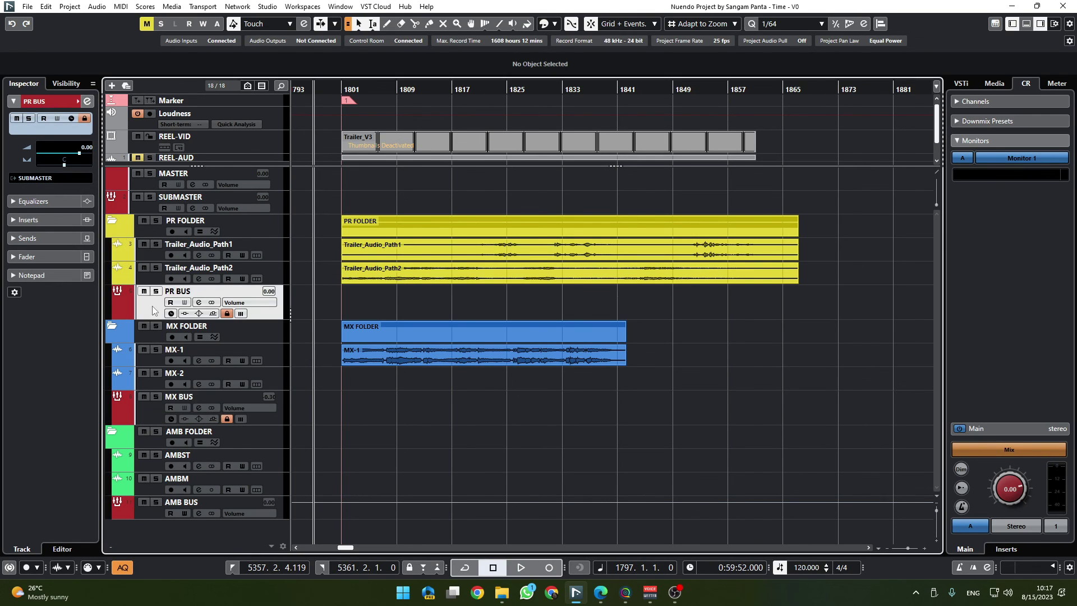
{"action": "left_click", "coordinate": [214, 515]}
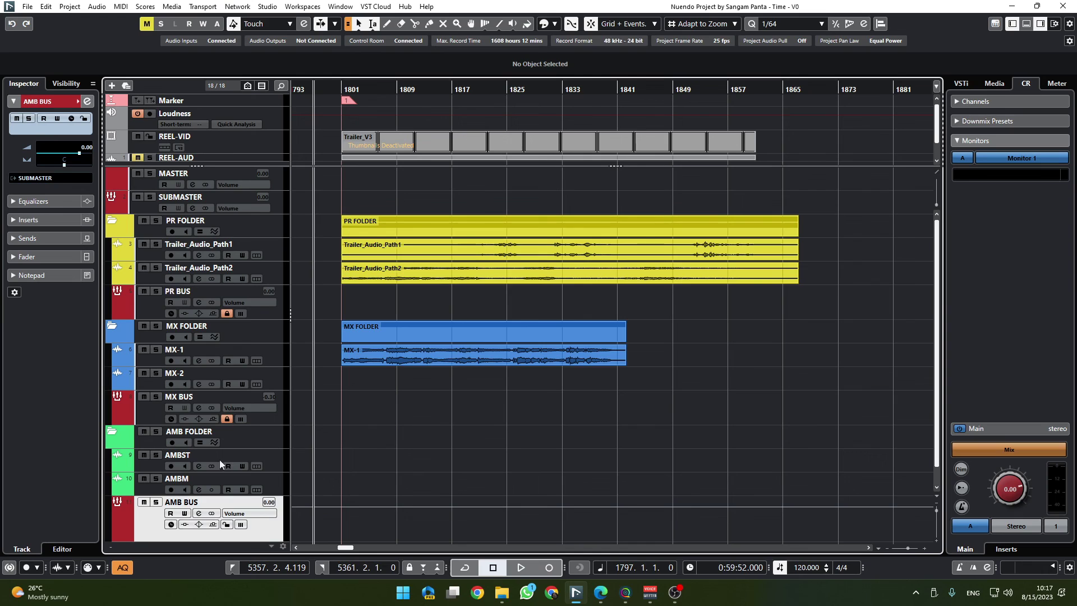
{"action": "left_click", "coordinate": [265, 201]}
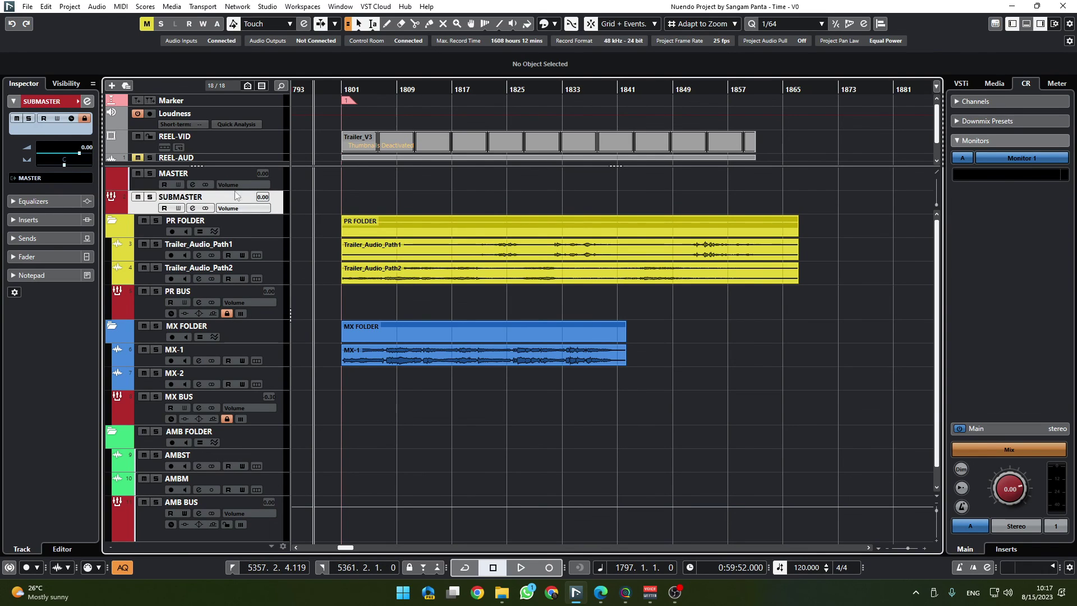
- Lock the AMB BUS track
{"action": "scroll", "coordinate": [326, 393], "scroll_direction": "down", "scroll_amount": 1}
{"action": "left_click", "coordinate": [225, 504]}
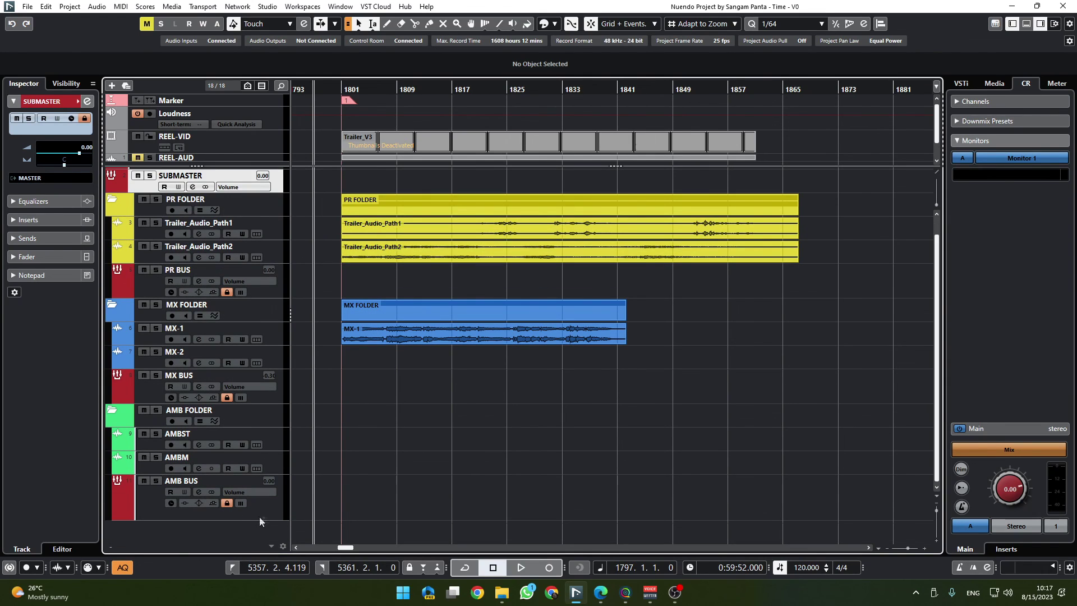
{"action": "left_click", "coordinate": [266, 518]}
- Recheck MX BUS, PR BUS and SUBMASTER routing, then review it in the MixConsole
{"action": "scroll", "coordinate": [275, 519], "scroll_direction": "up", "scroll_amount": 1}
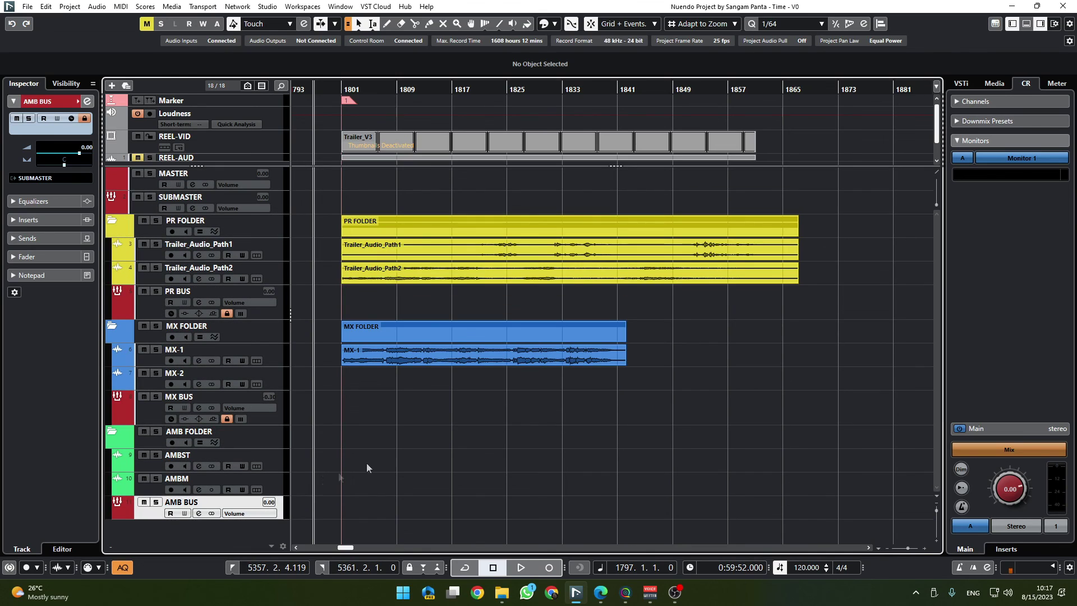
{"action": "left_click", "coordinate": [213, 400]}
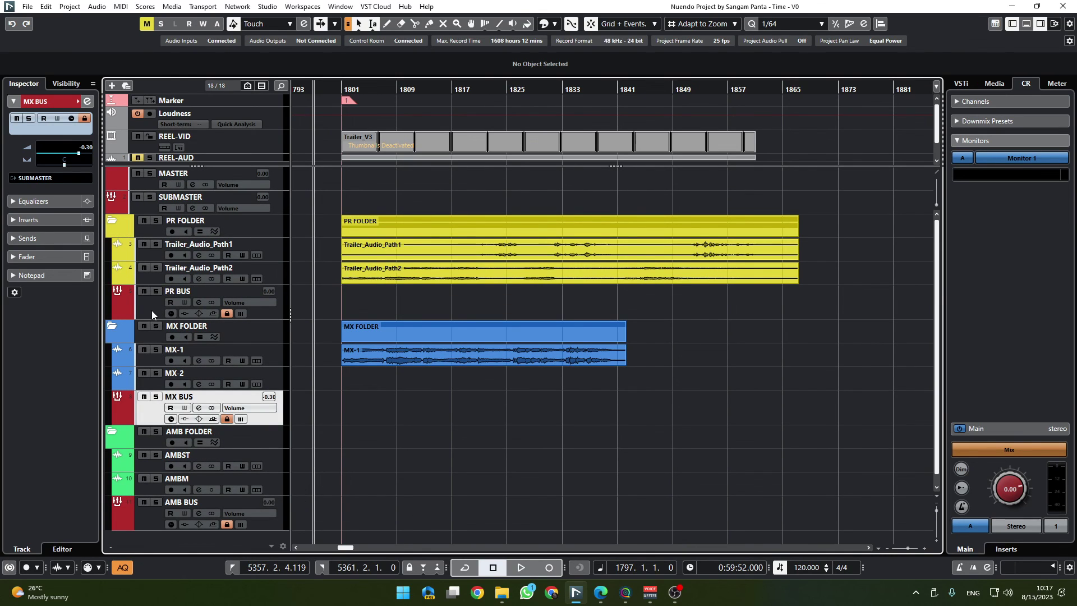
{"action": "left_click", "coordinate": [152, 310]}
{"action": "left_click", "coordinate": [143, 210]}
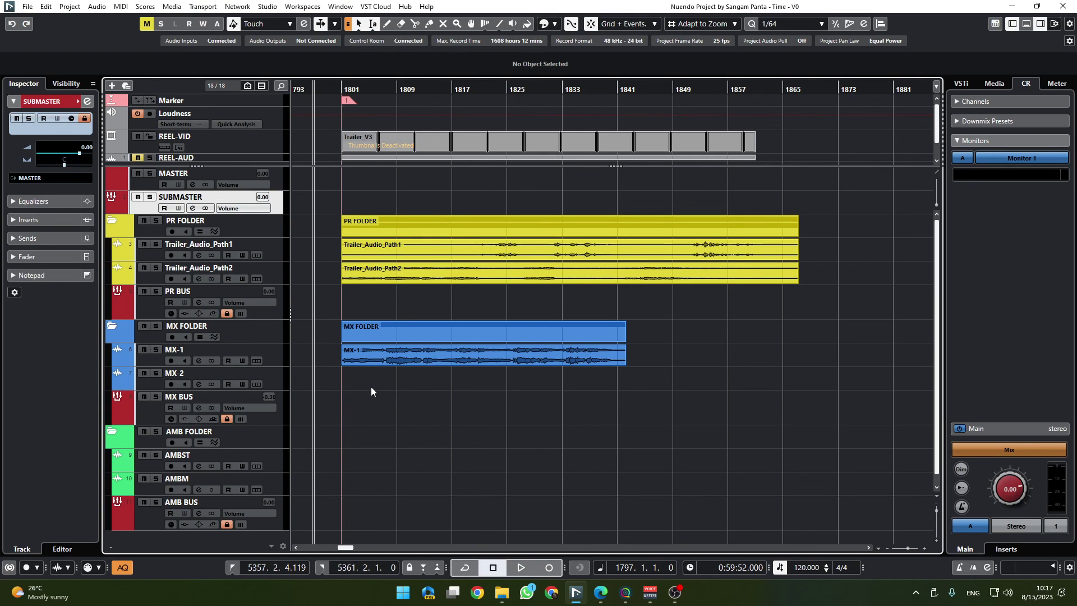
{"action": "key", "text": "F3"}
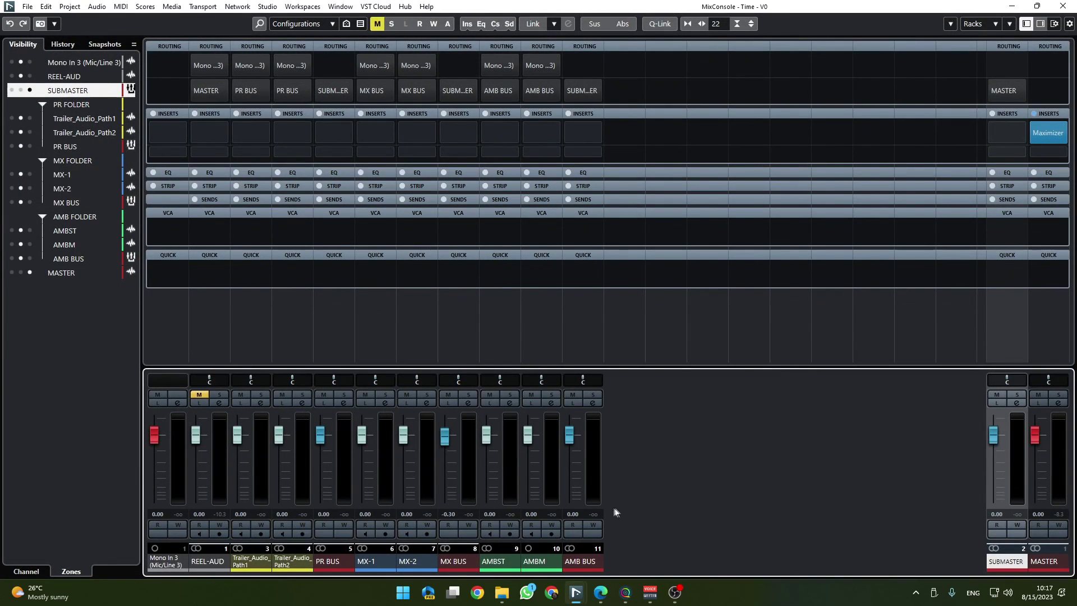
- Close the MixConsole with F3 to return to the Project window
{"action": "key", "text": "F3"}
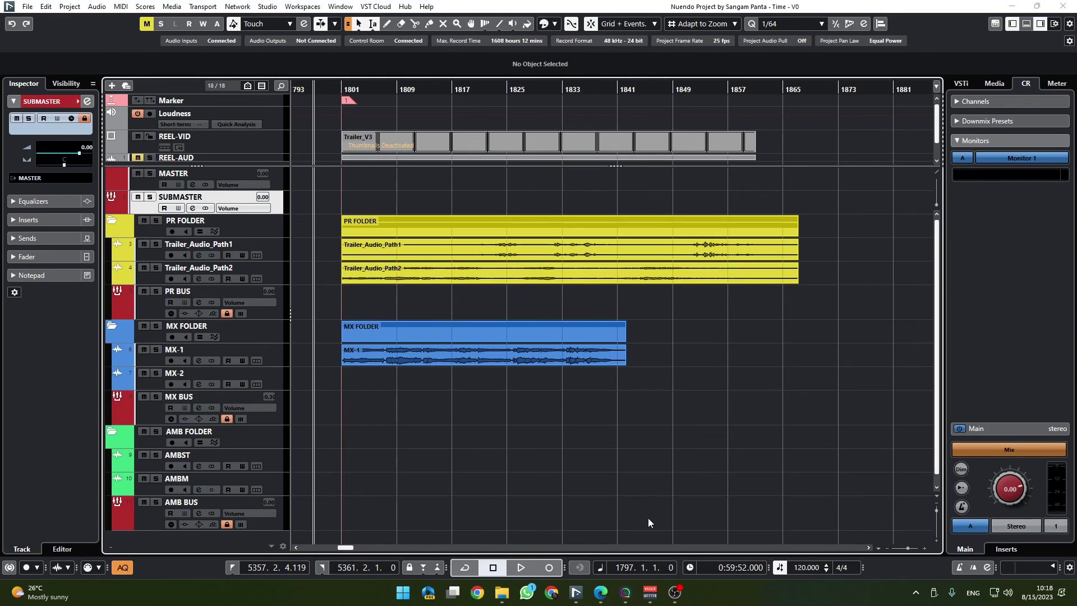